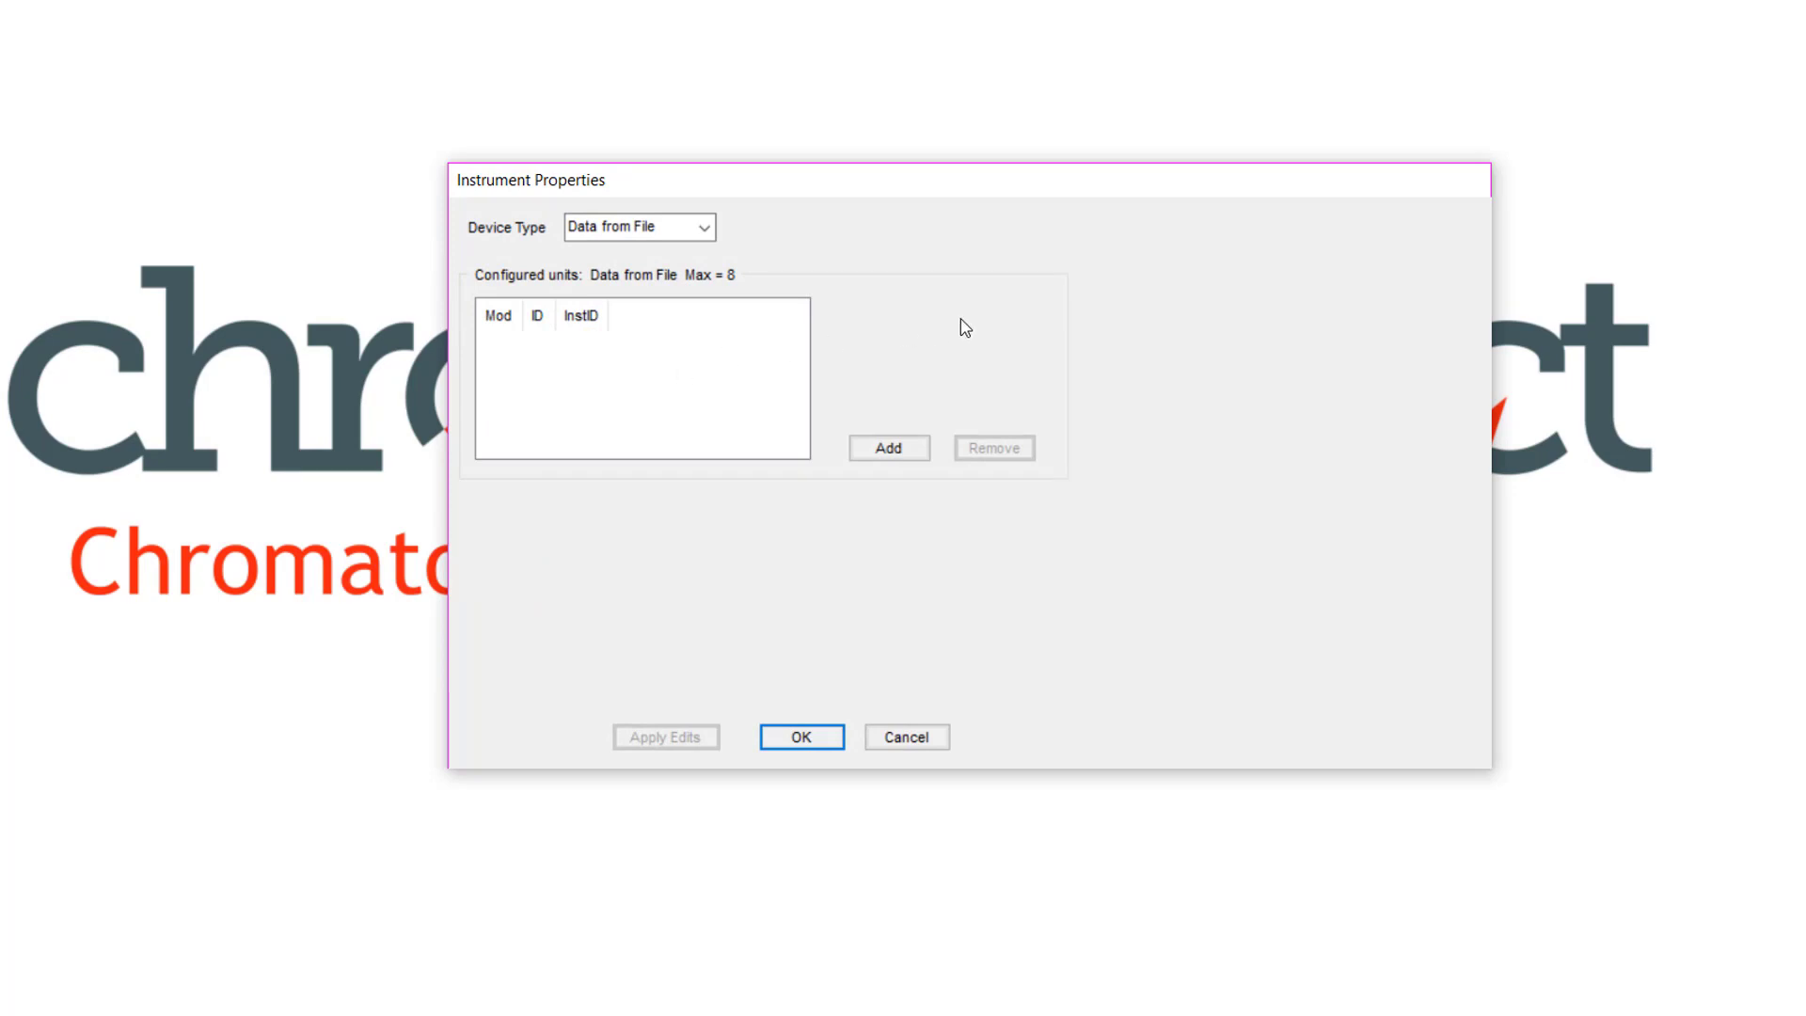
- Choose Data from File as the device type and add a new unit to the configured units
{"action": "left_click", "coordinate": [704, 228]}
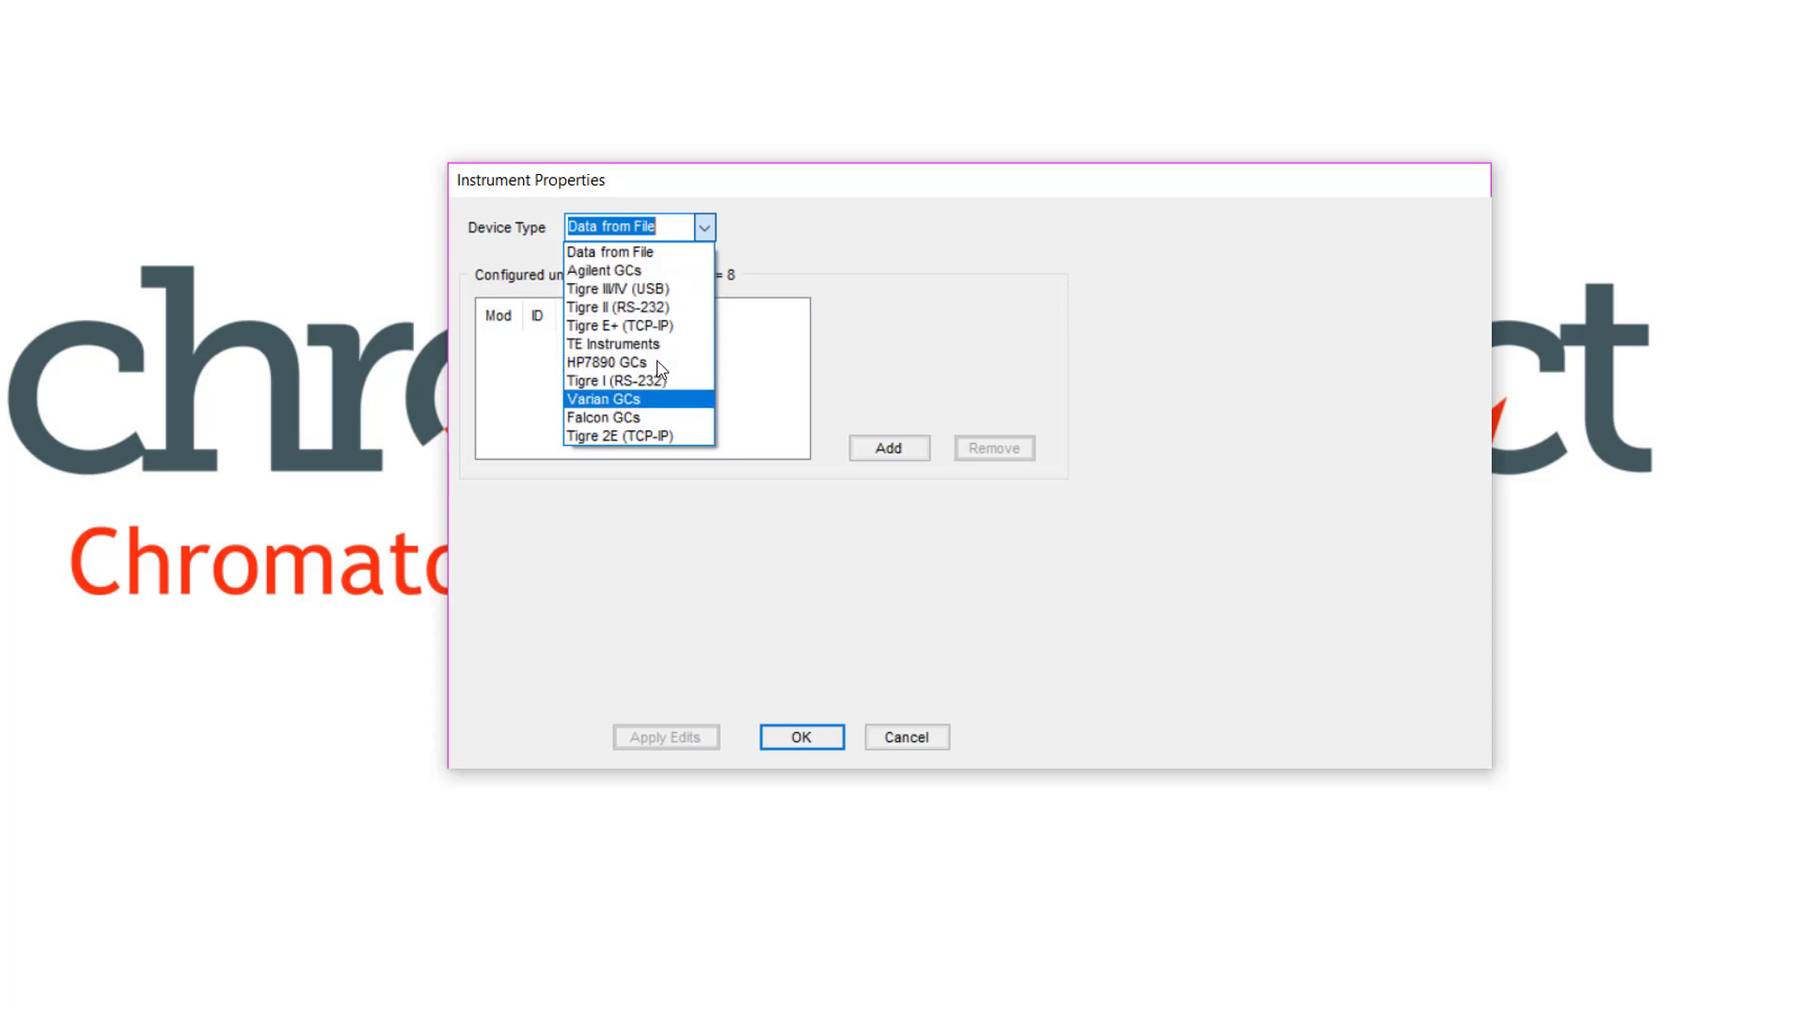
{"action": "left_click", "coordinate": [634, 254]}
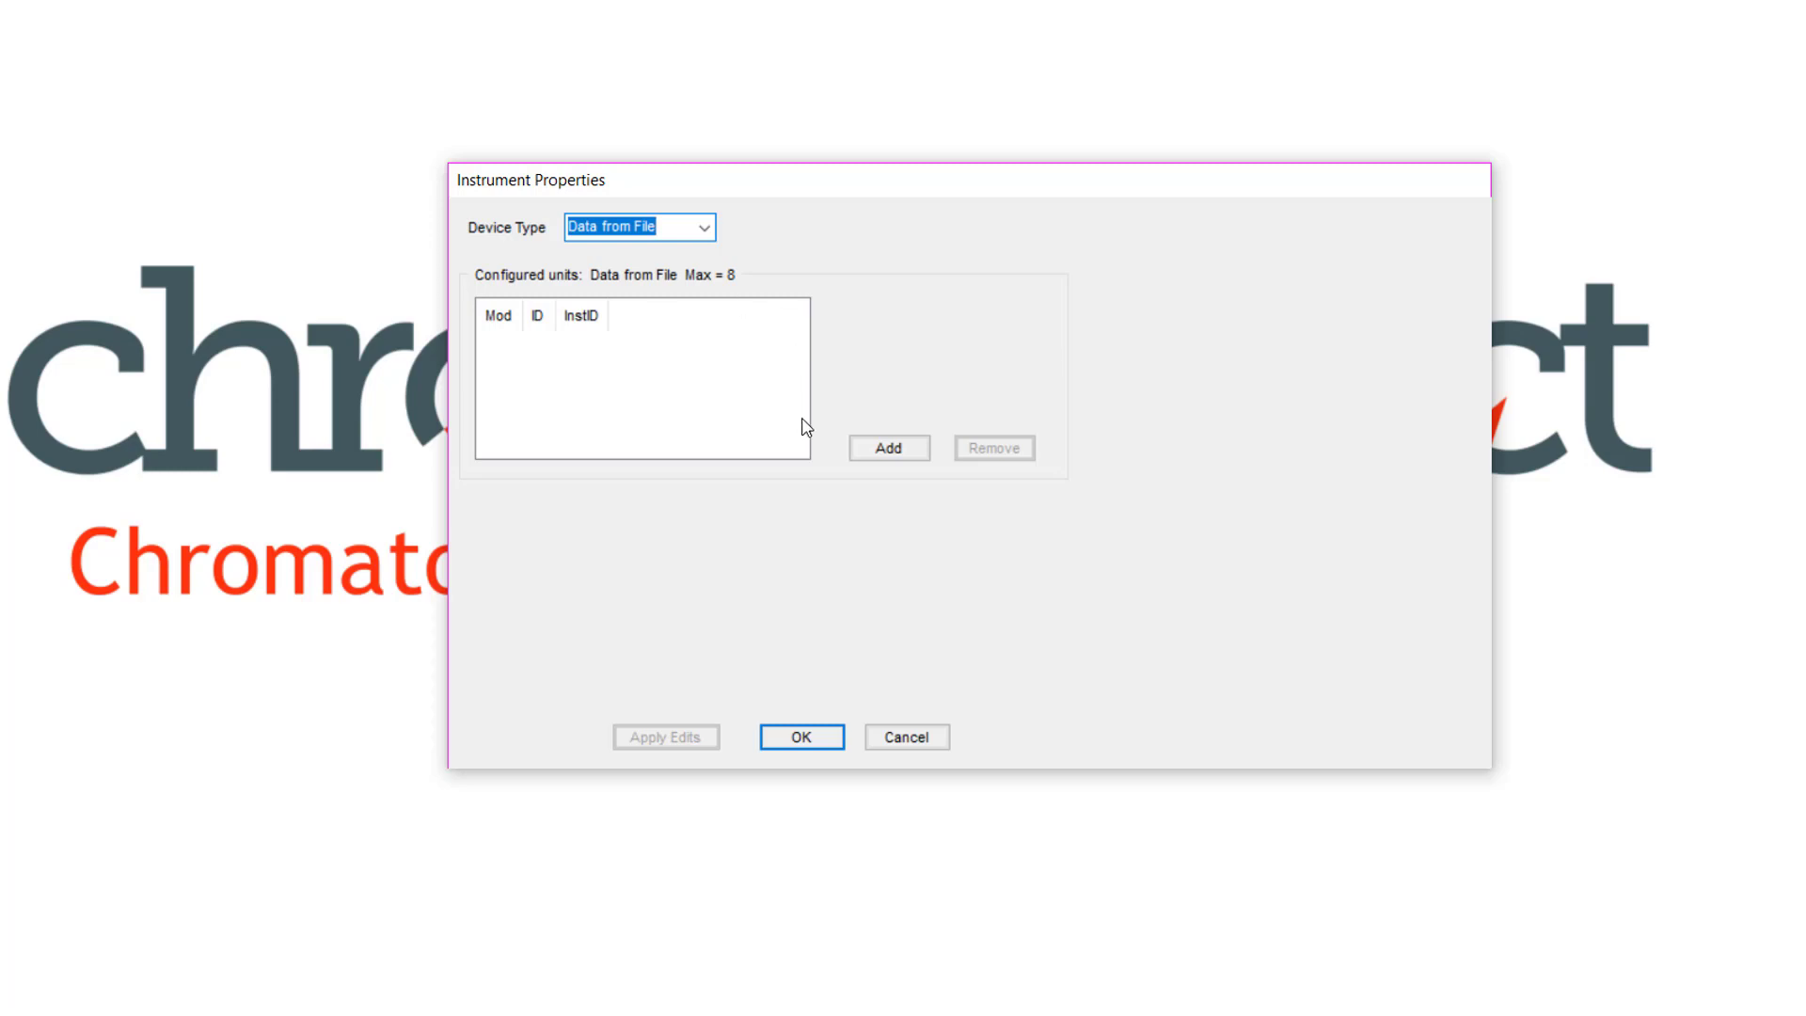
{"action": "left_click", "coordinate": [889, 448]}
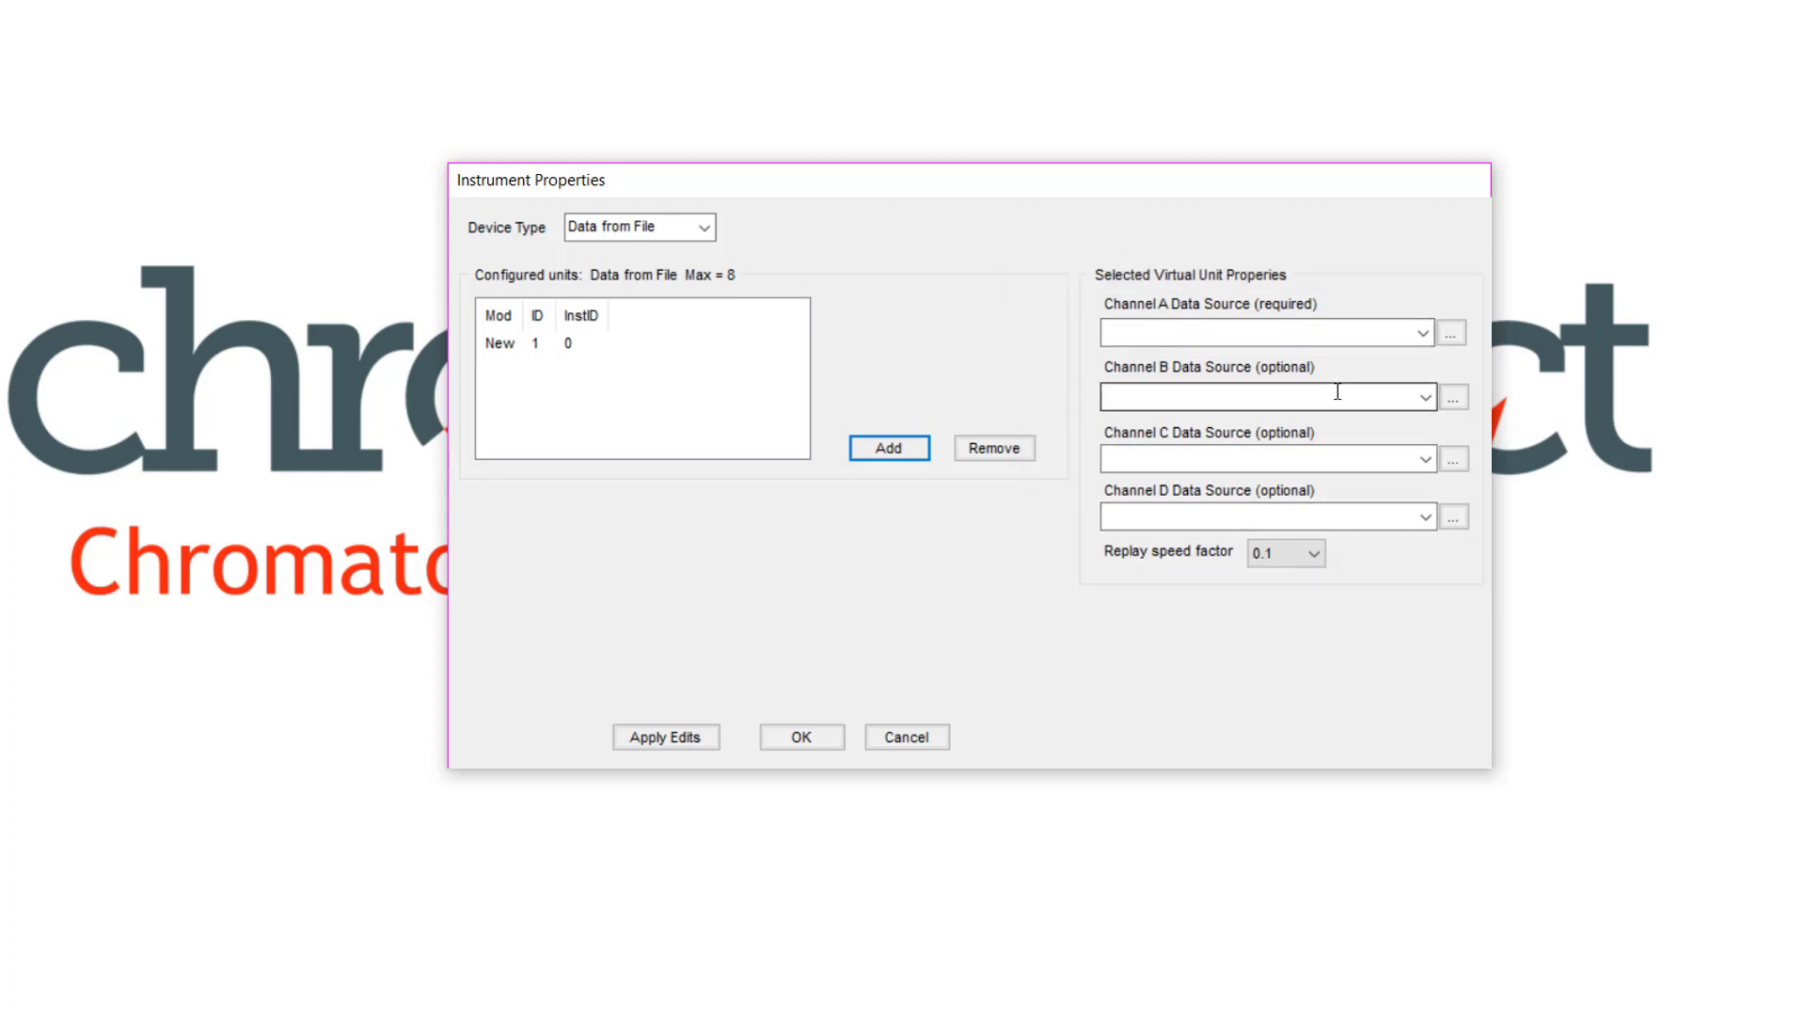
- Assign Amino.1.raw to Channel A and Aminob.1.raw to Channel B of the new unit, both from C:\CPData\SampleData
{"action": "left_click", "coordinate": [1451, 334]}
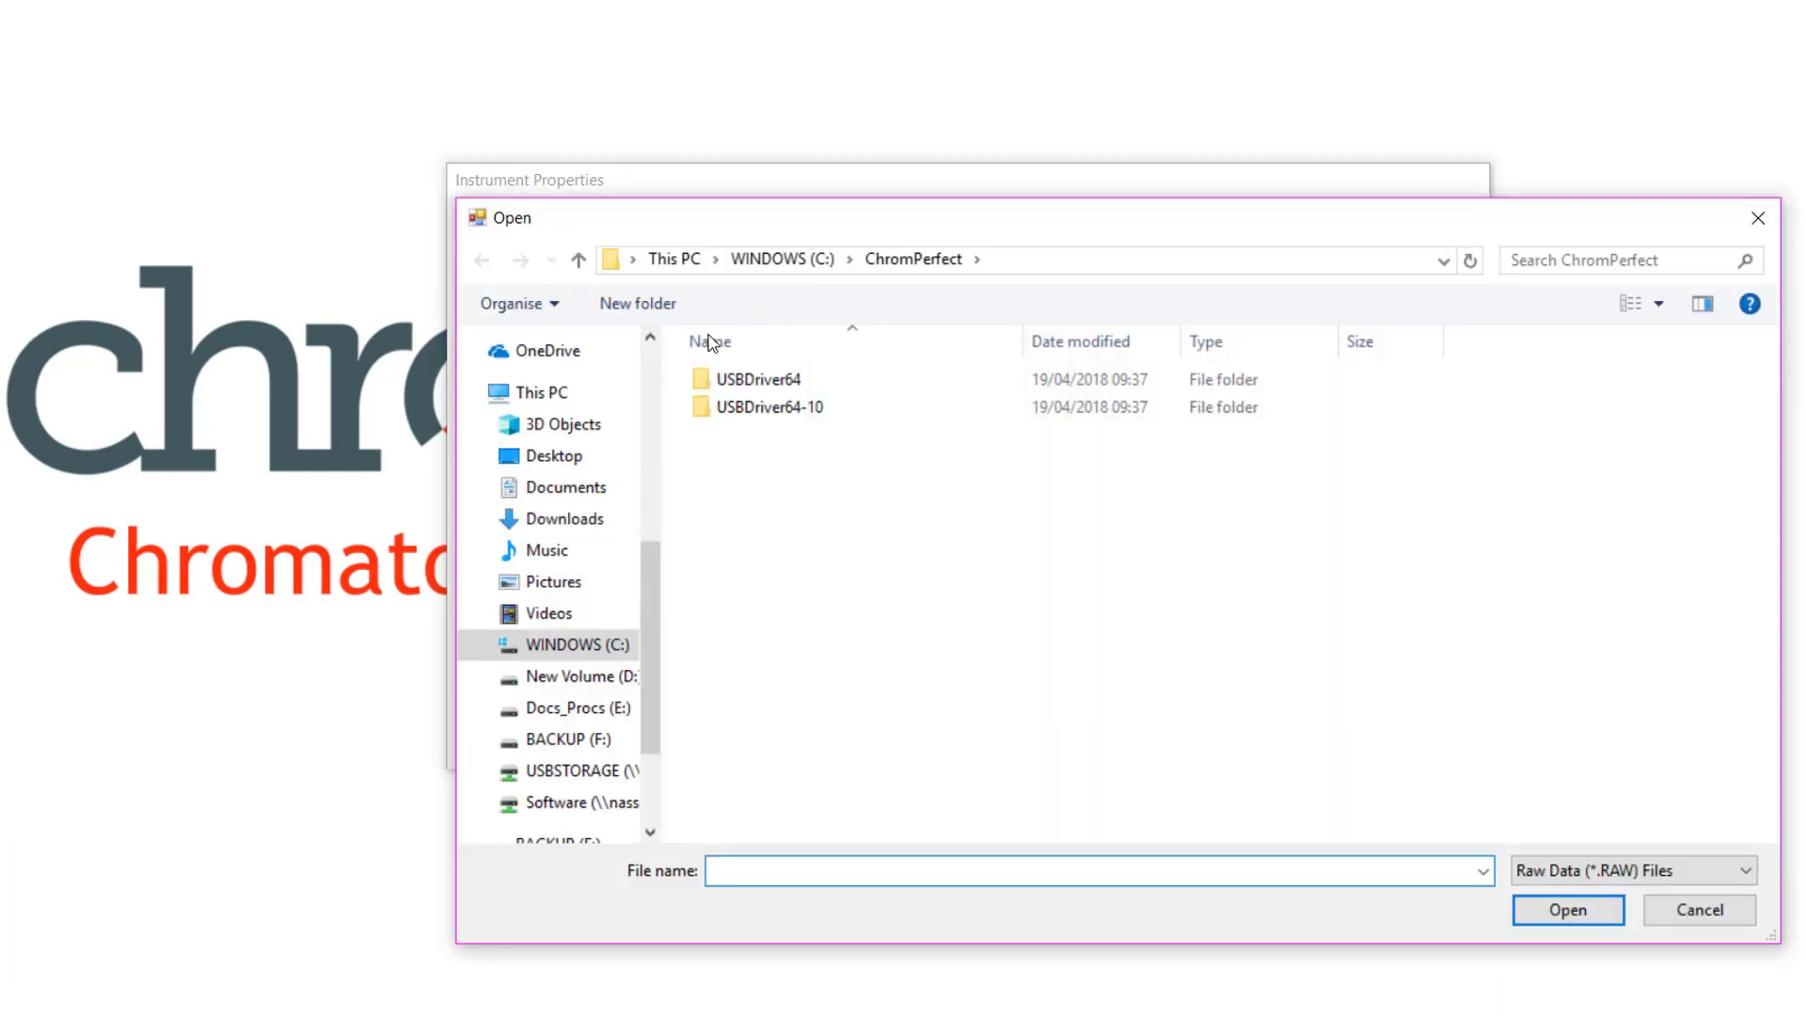
{"action": "left_click", "coordinate": [606, 647]}
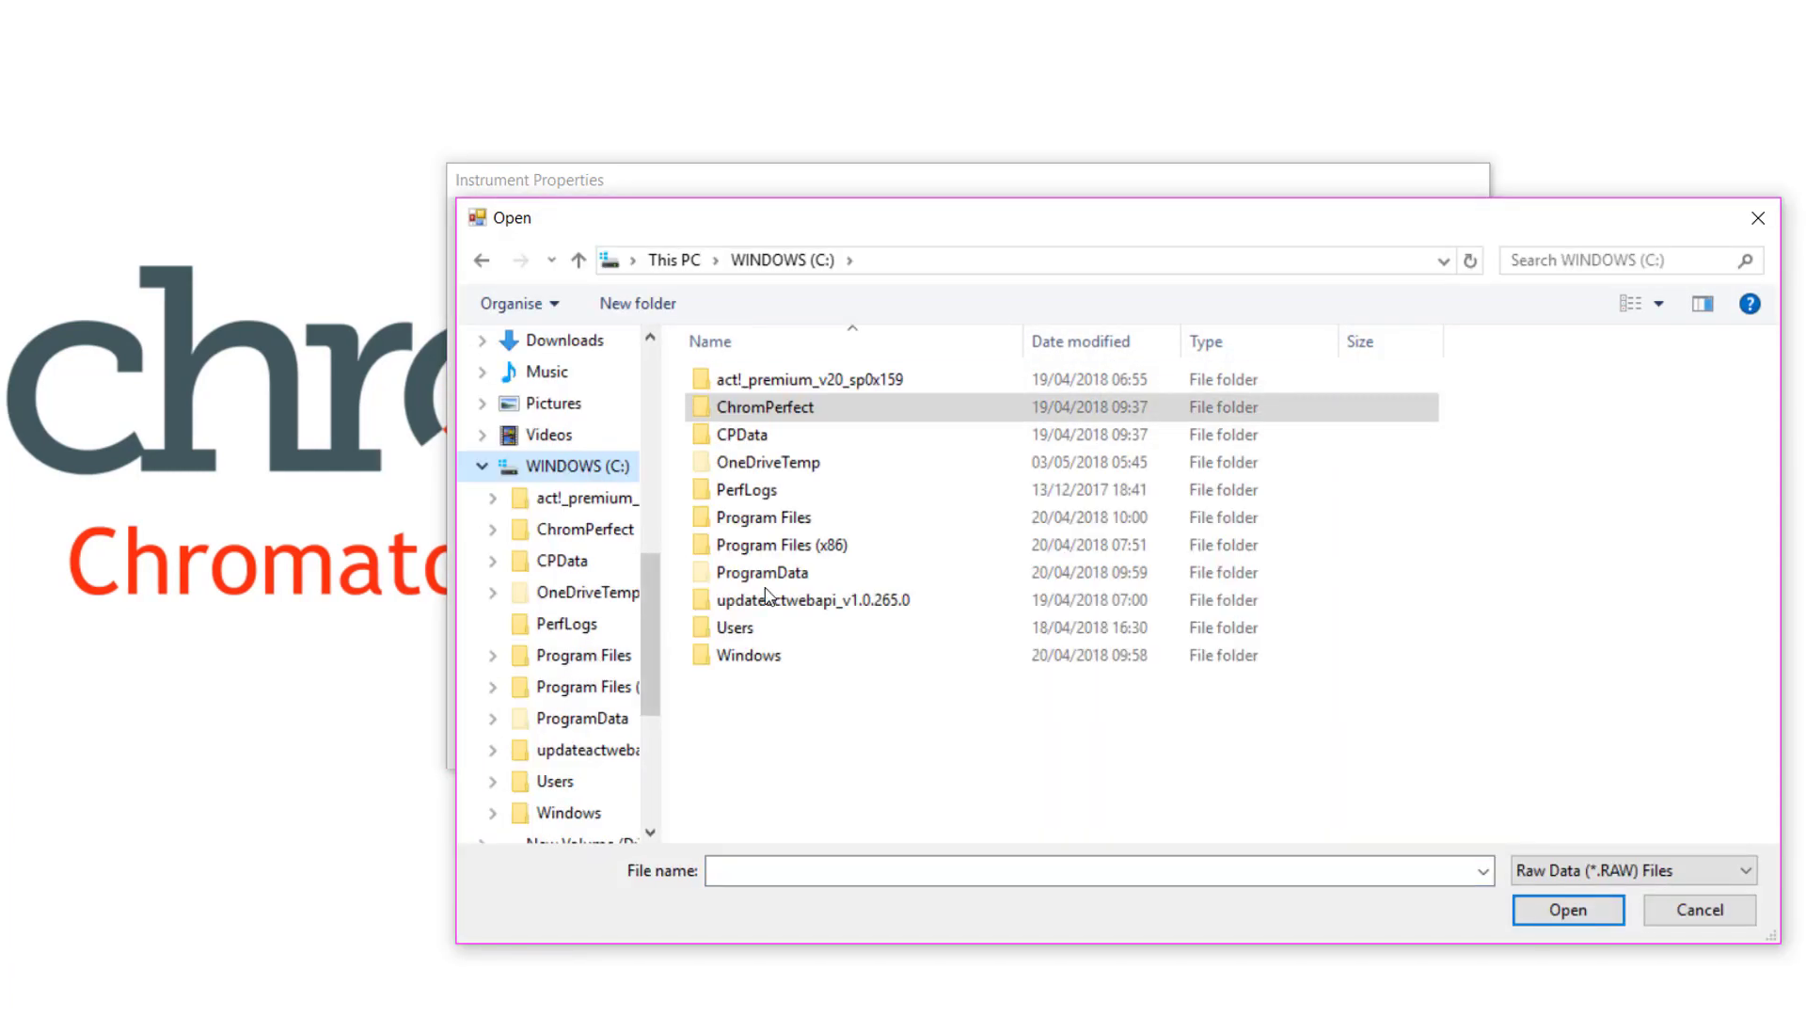
{"action": "double_click", "coordinate": [780, 434]}
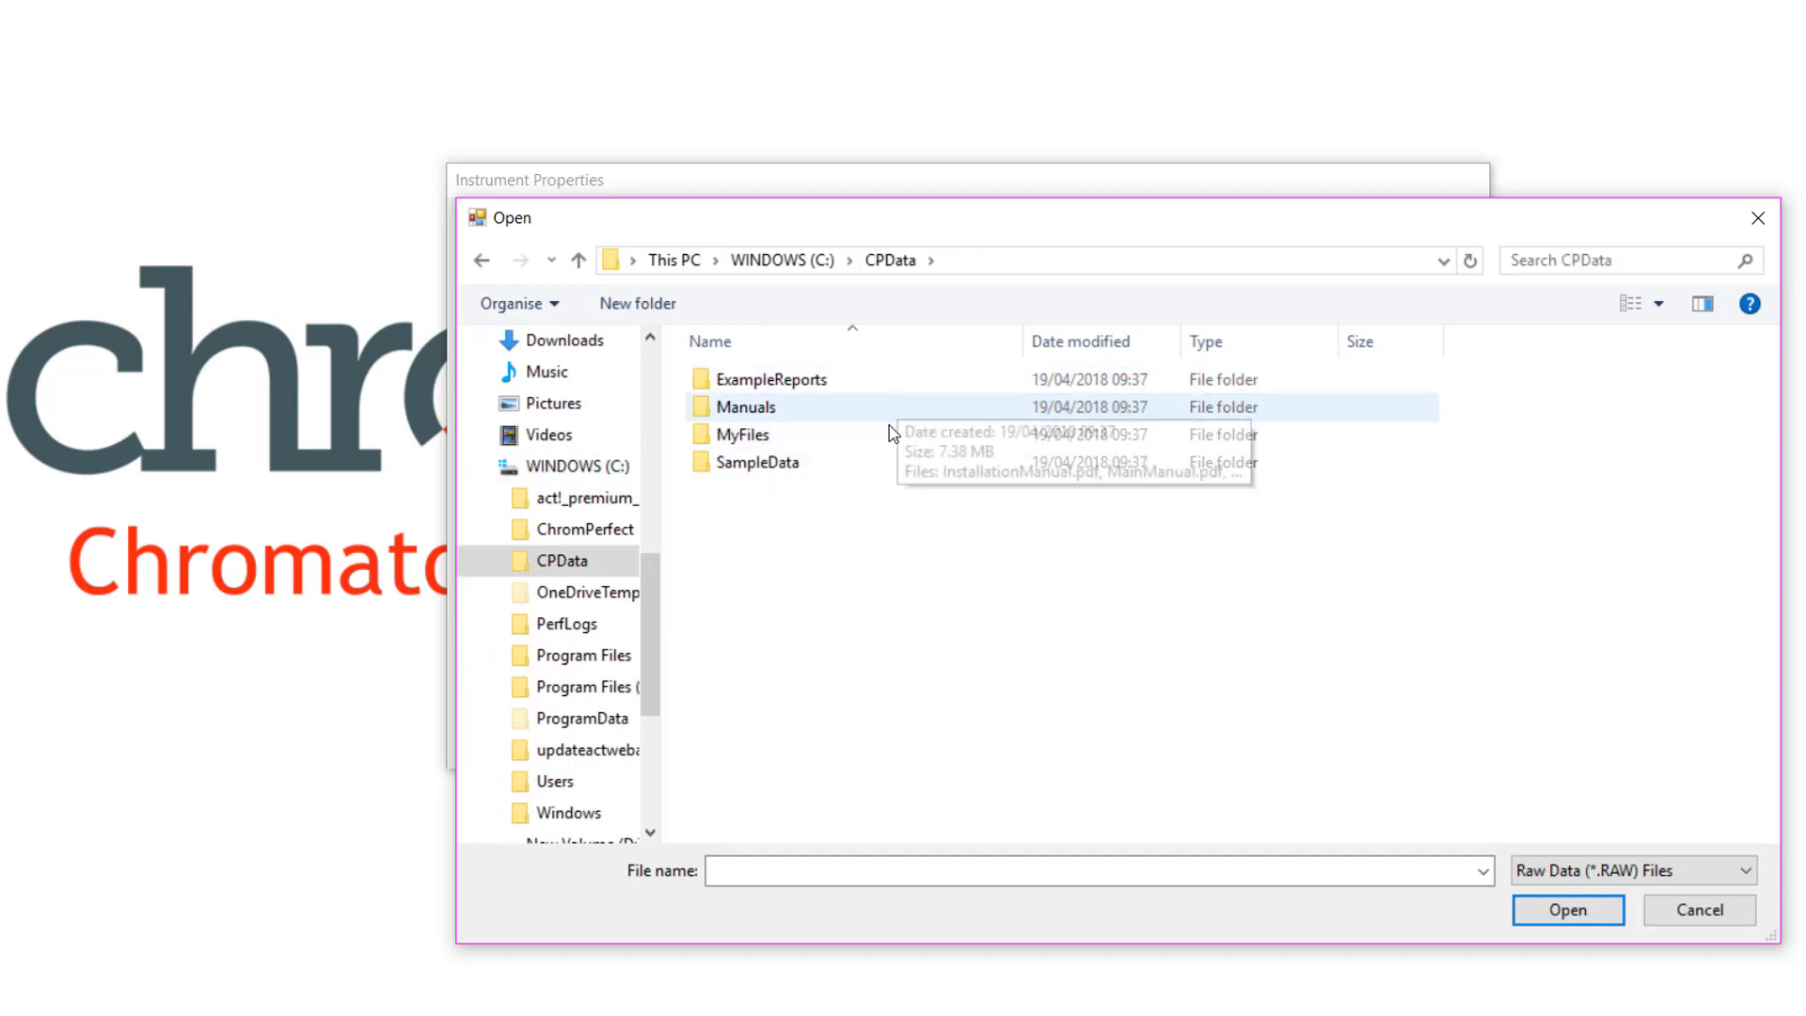
{"action": "double_click", "coordinate": [884, 461]}
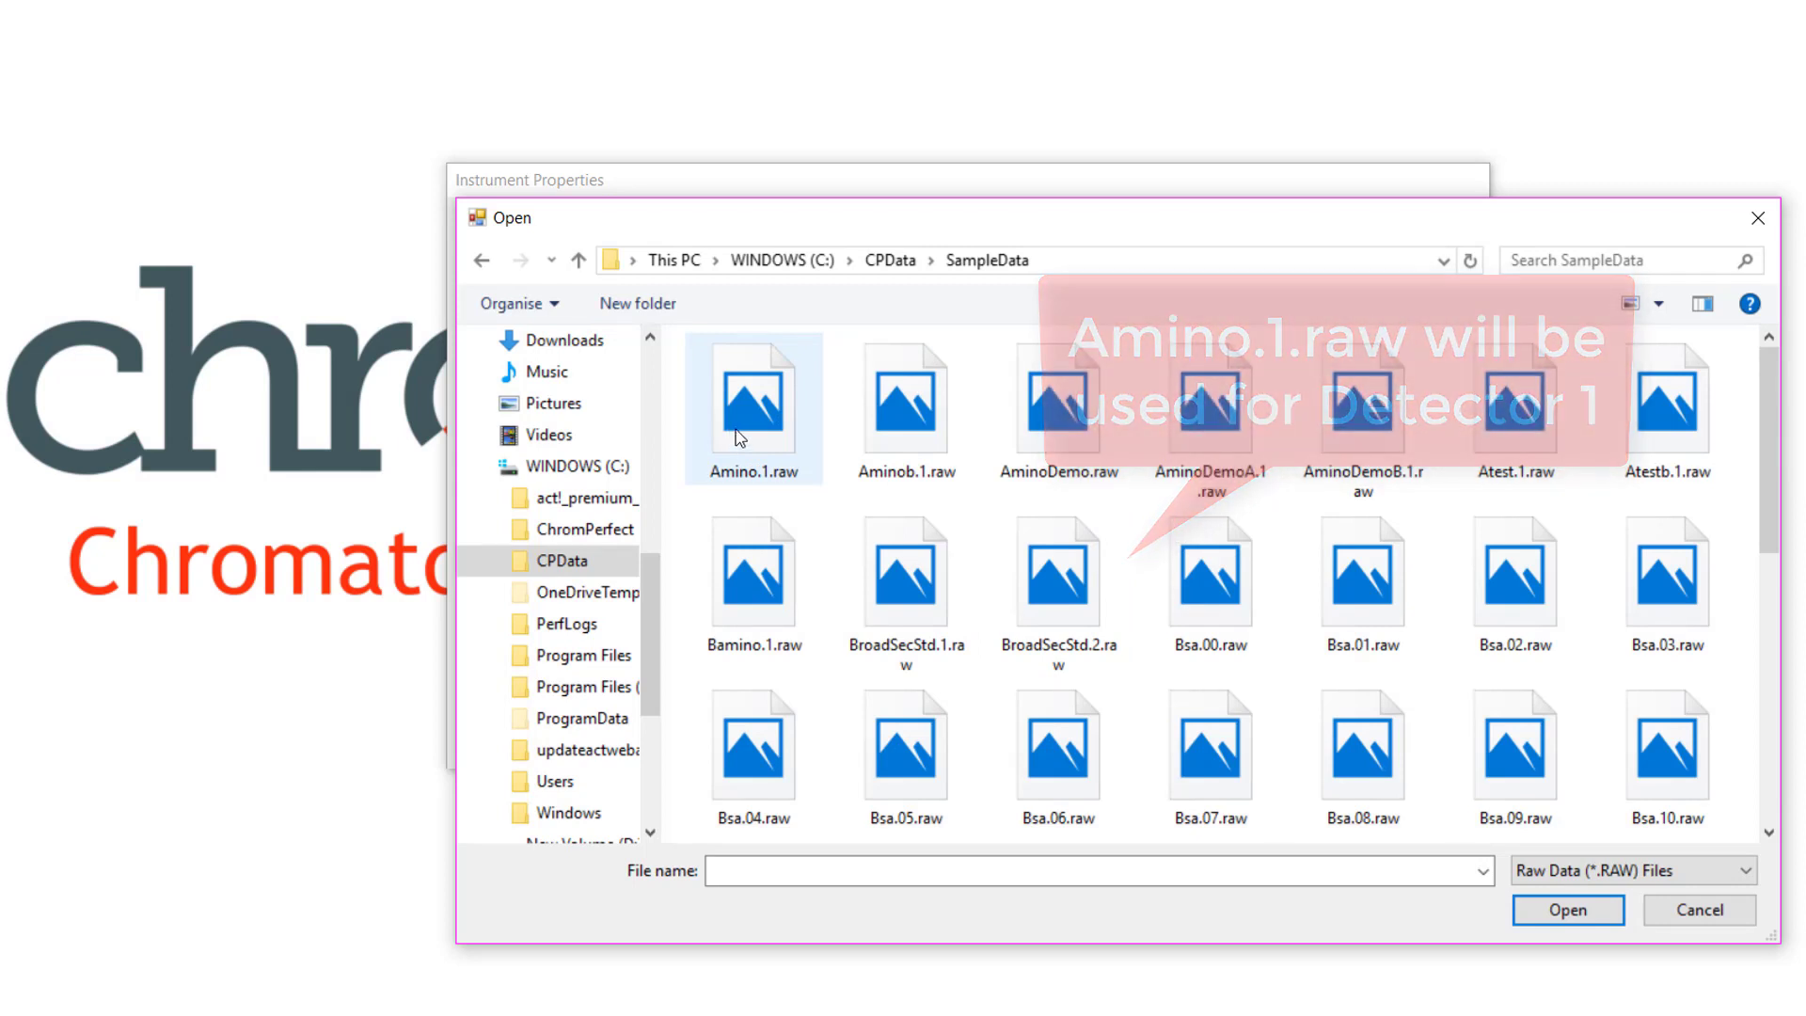
{"action": "left_click", "coordinate": [771, 433]}
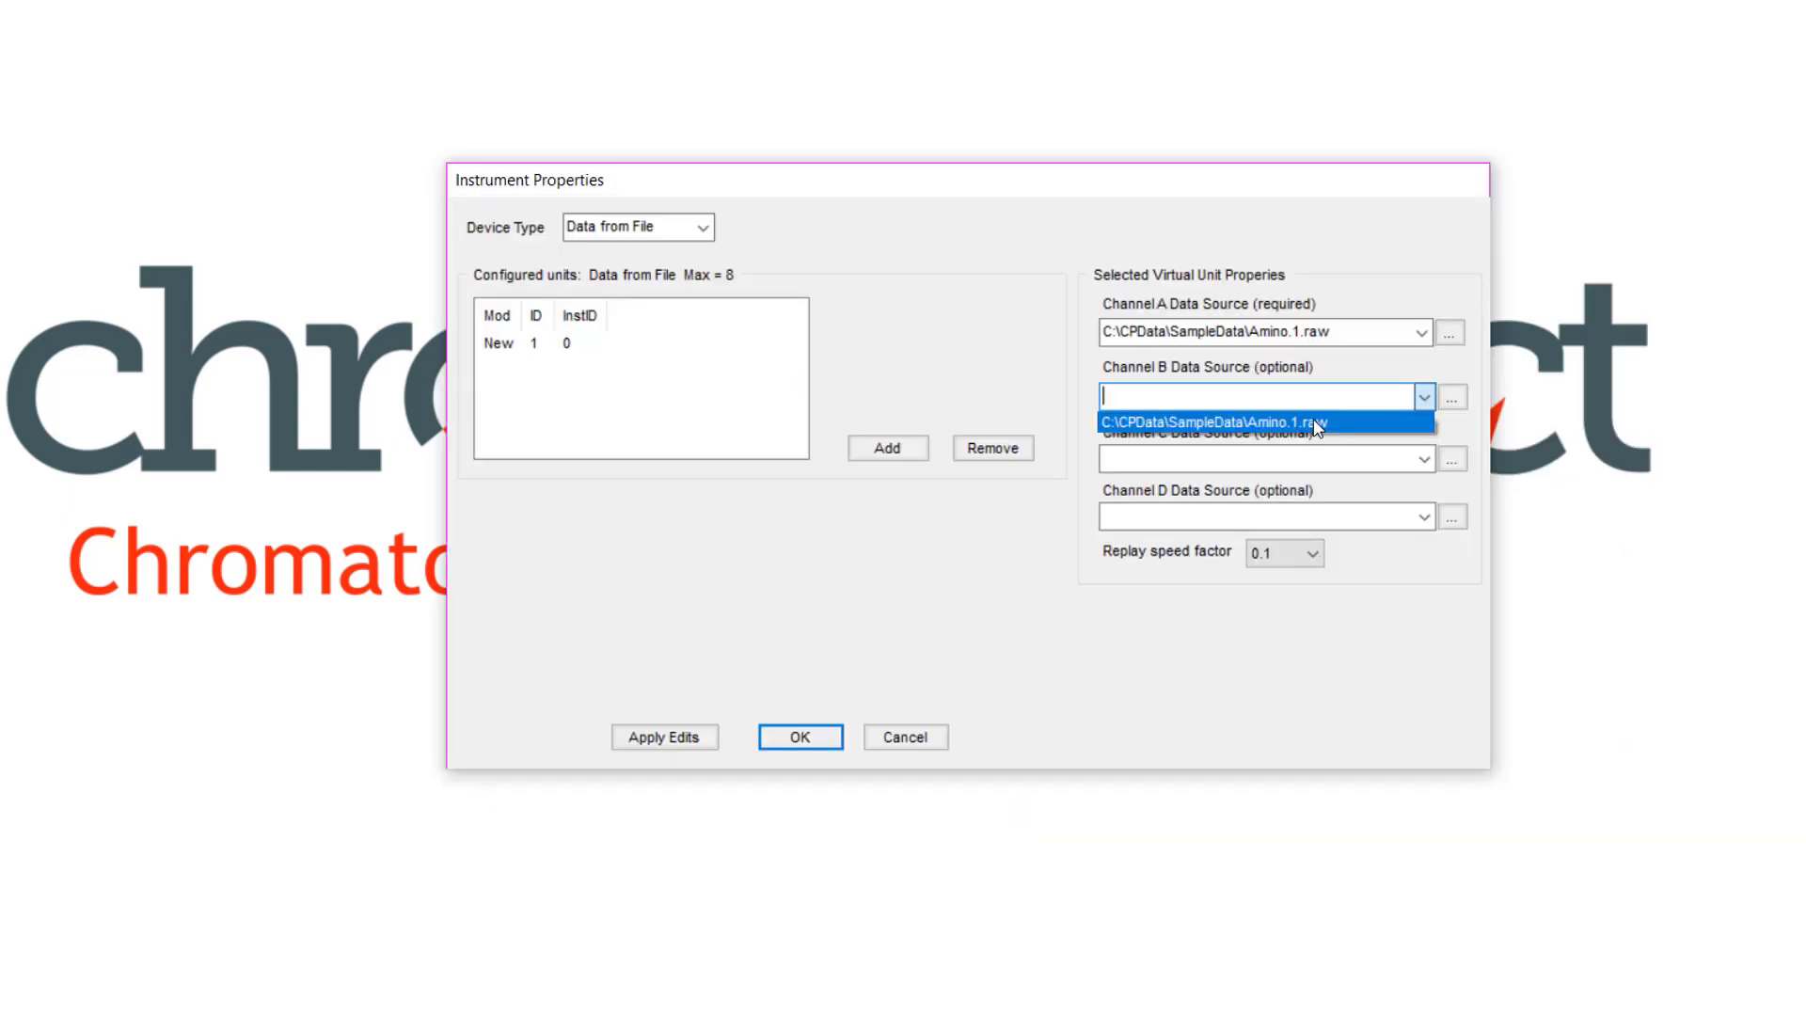
{"action": "left_click", "coordinate": [1454, 398]}
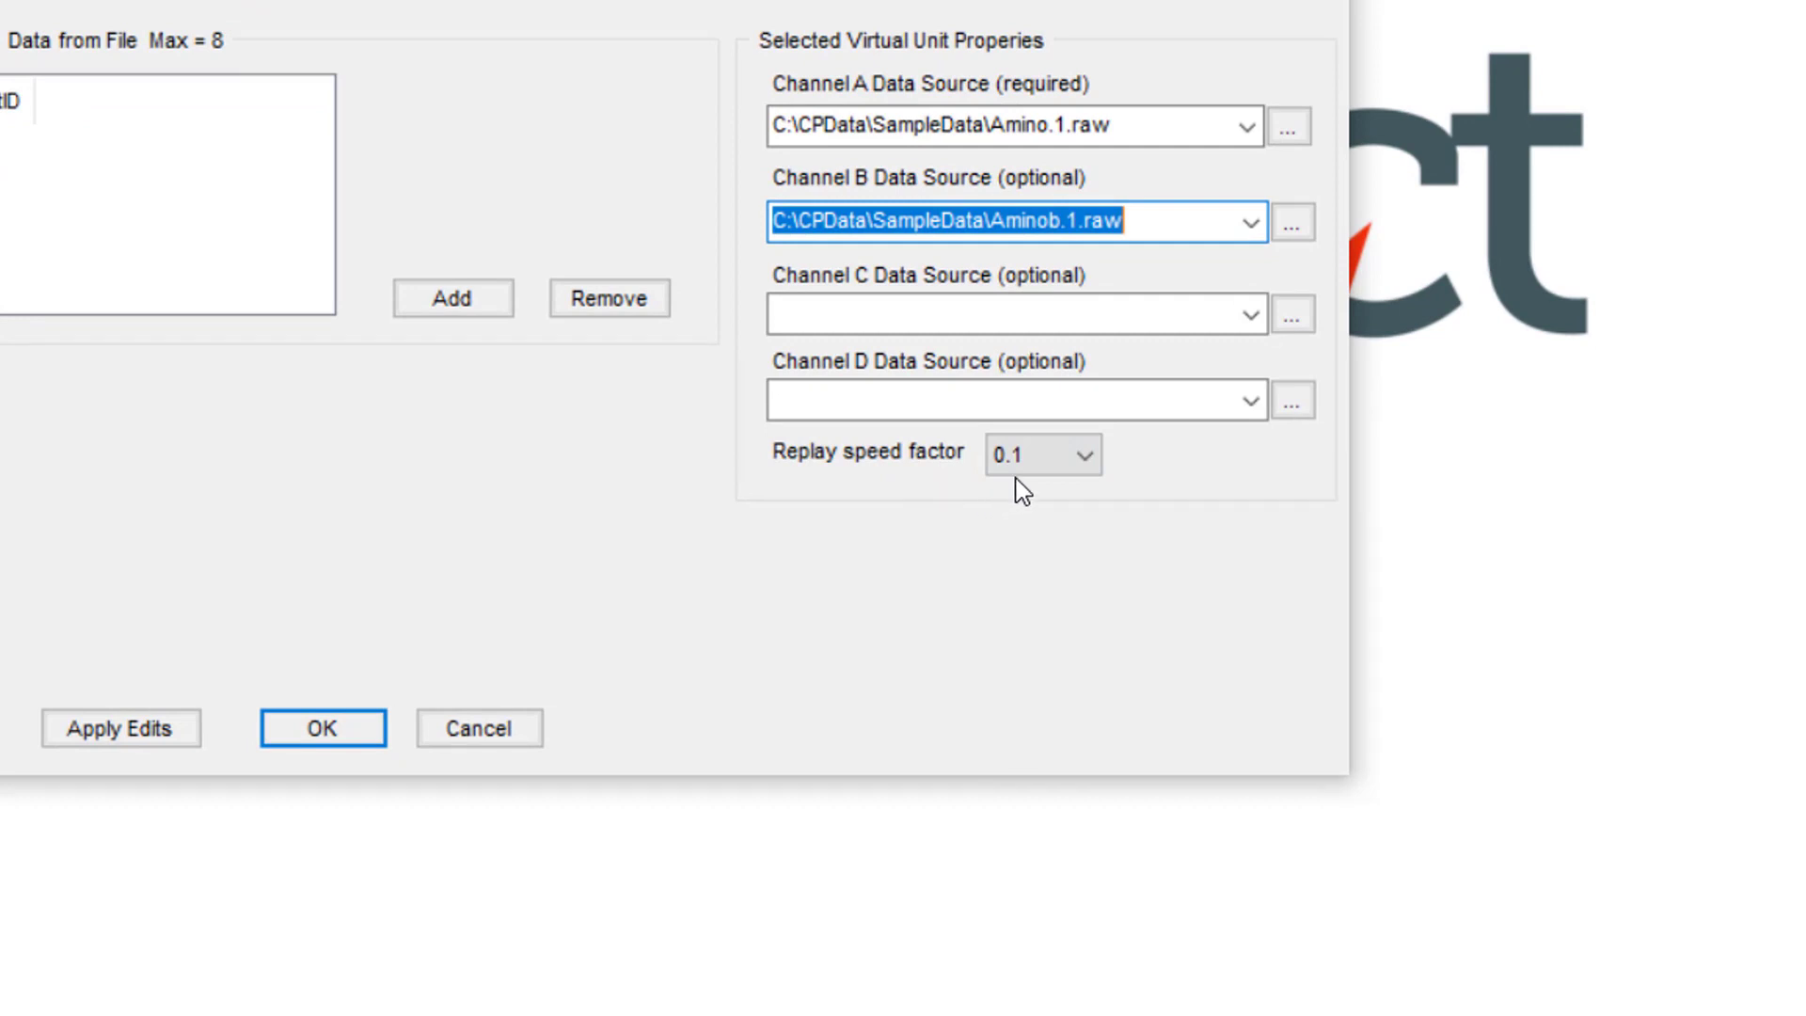
- Set the unit's replay speed factor to 20, then apply the edits and accept the instrument properties
{"action": "left_click", "coordinate": [1073, 465]}
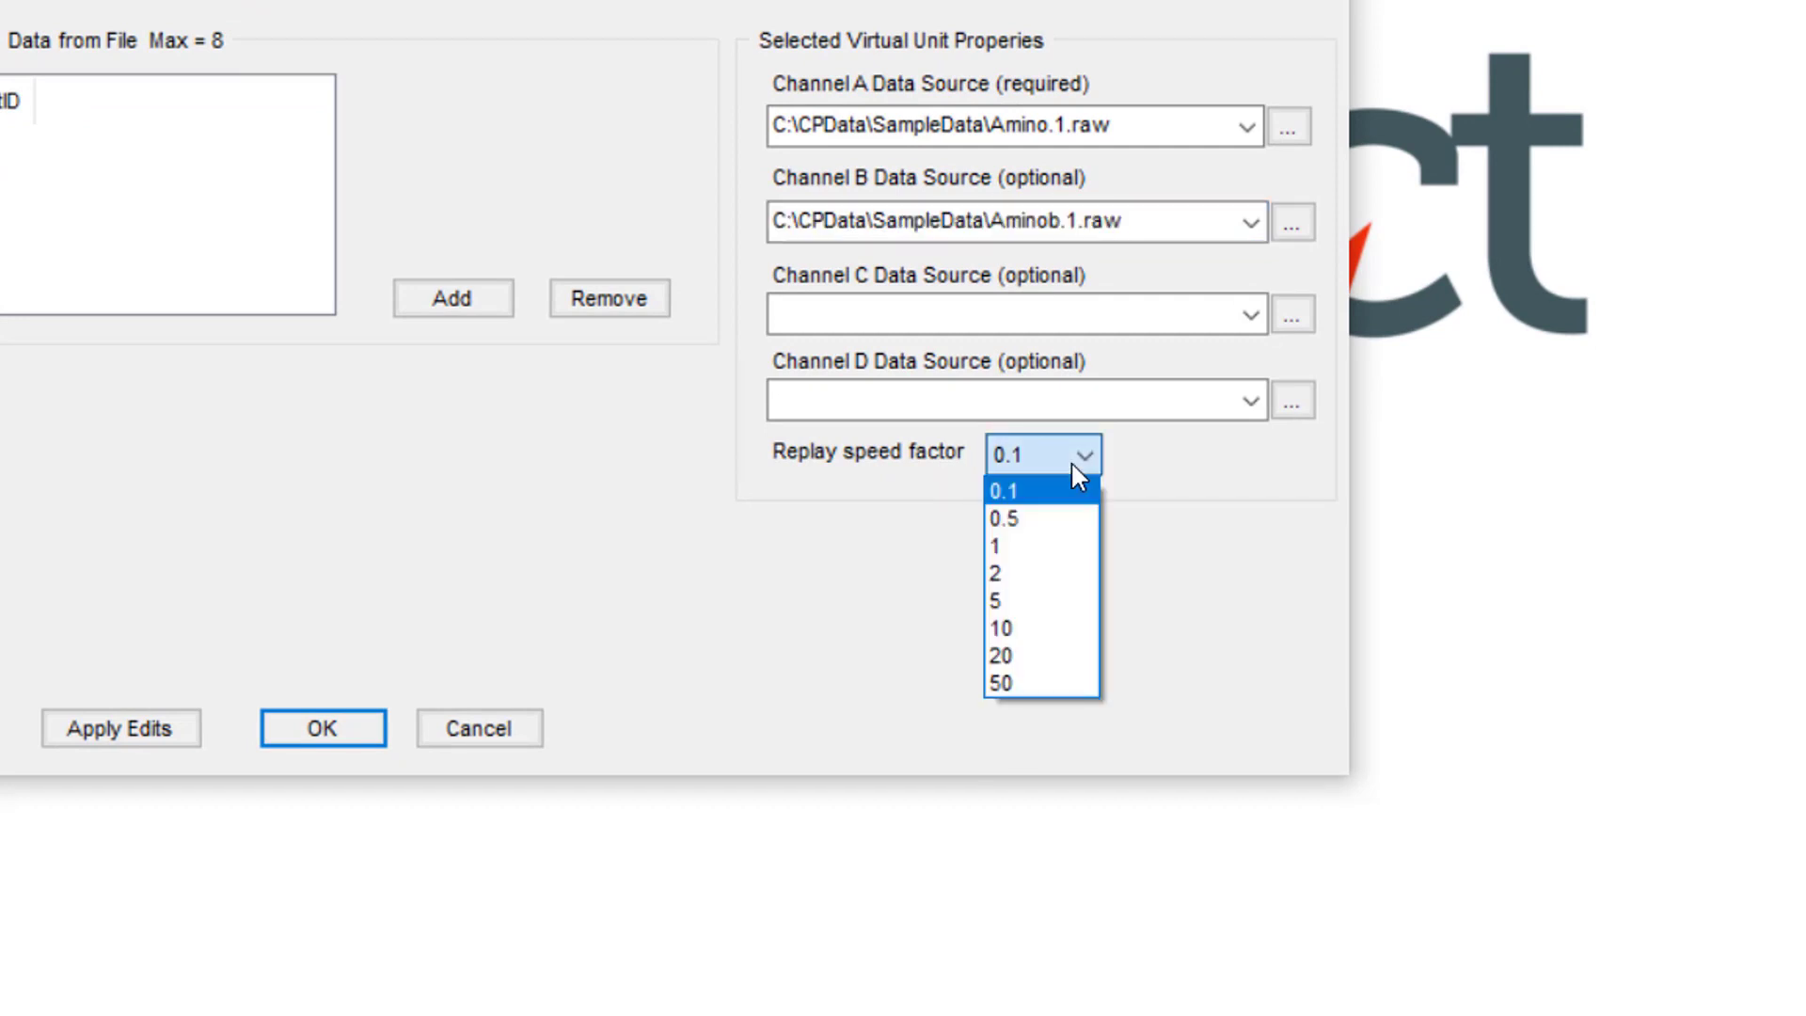
{"action": "left_click", "coordinate": [1084, 557]}
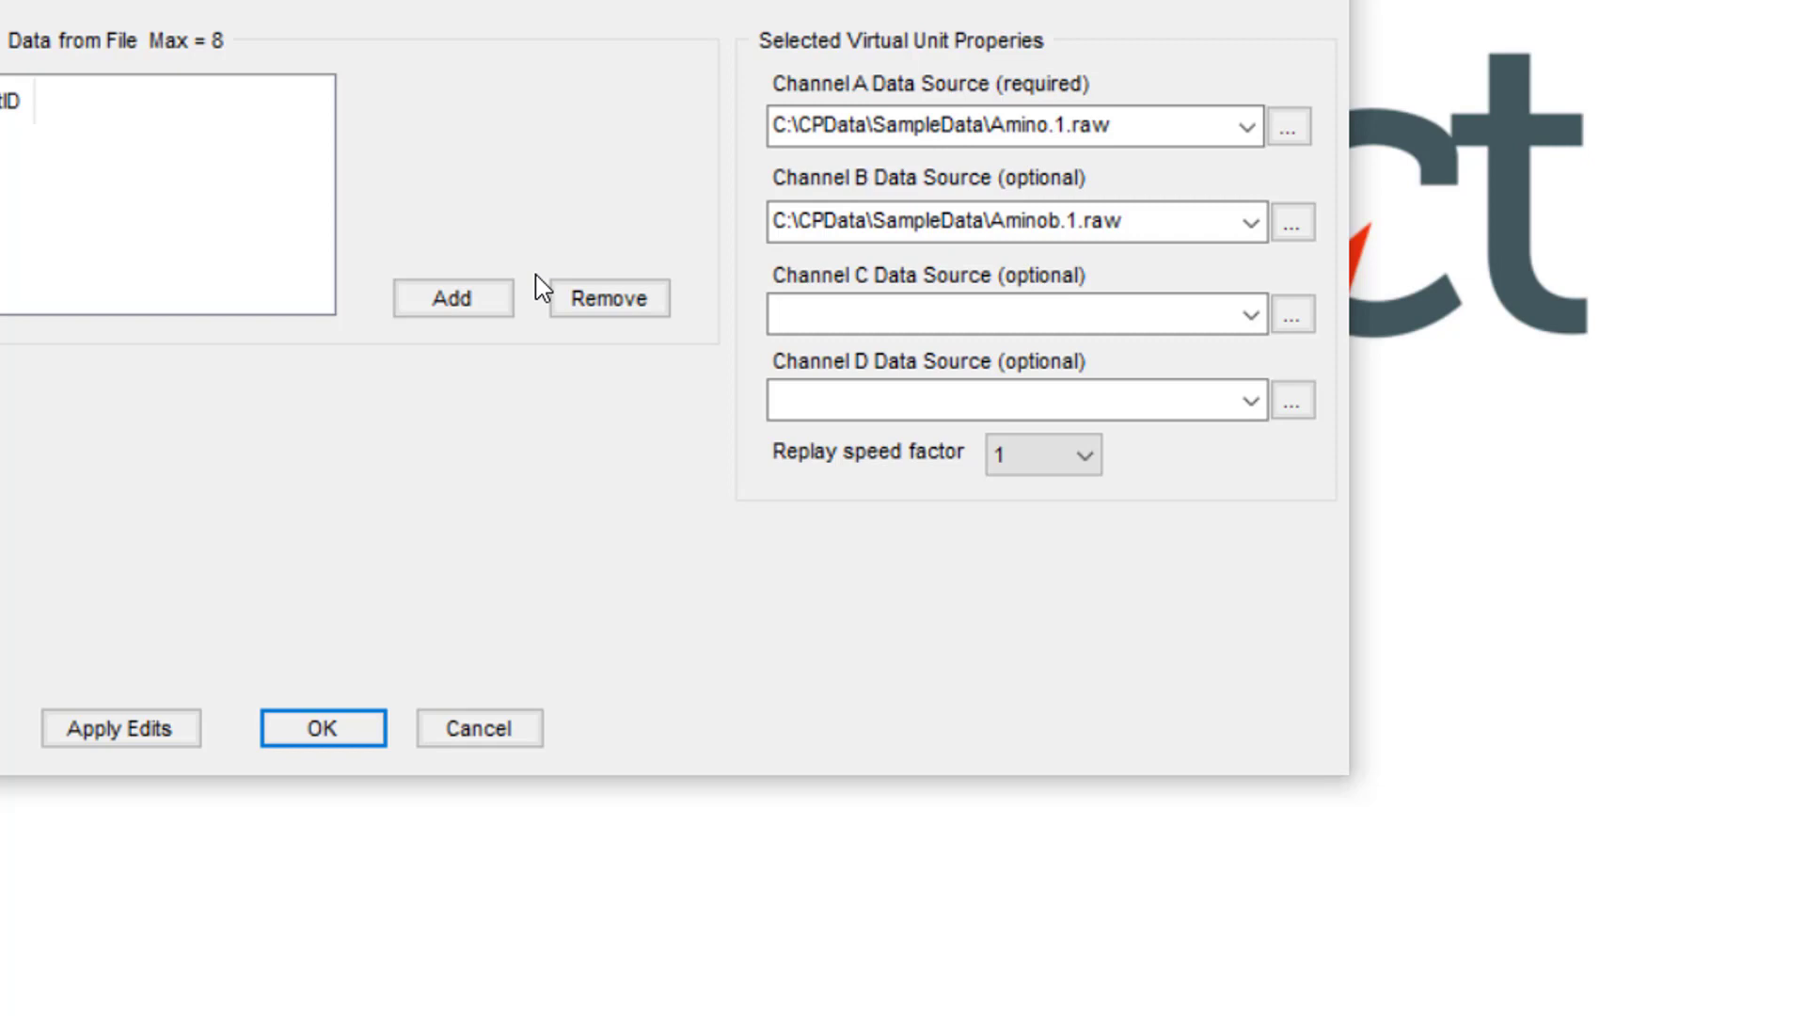
{"action": "left_click", "coordinate": [1082, 458]}
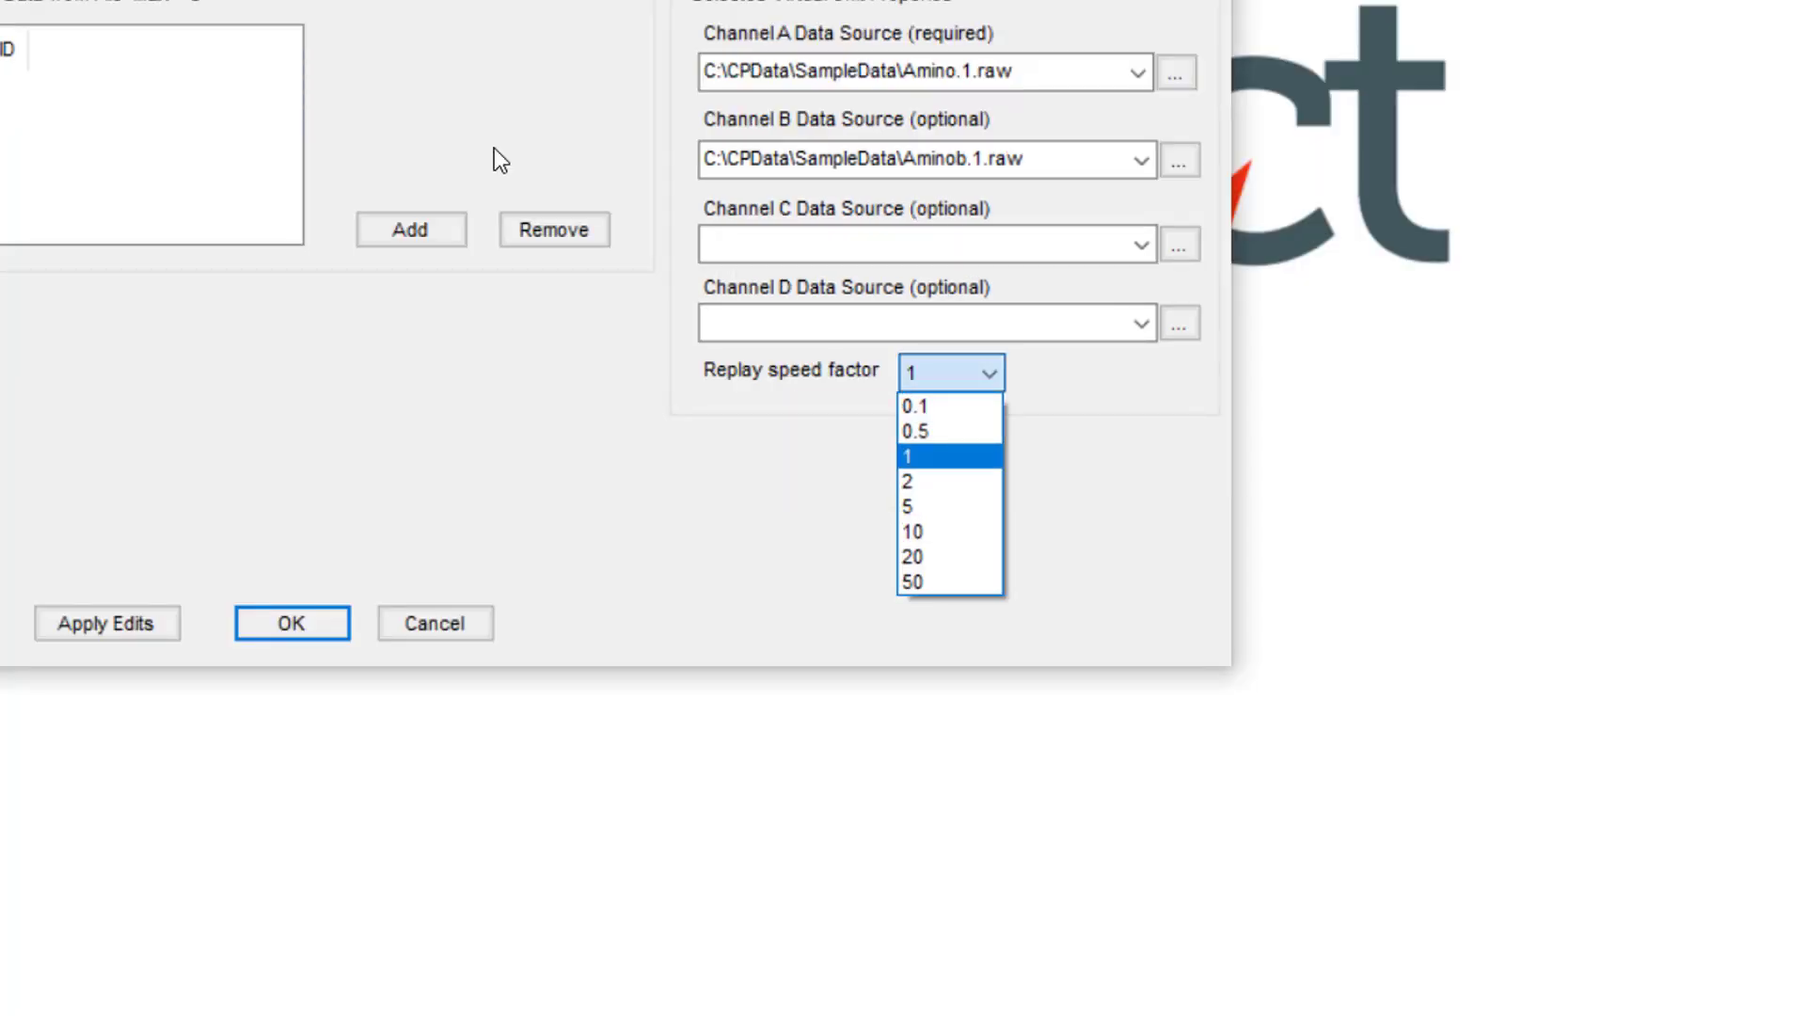
{"action": "left_click", "coordinate": [969, 556]}
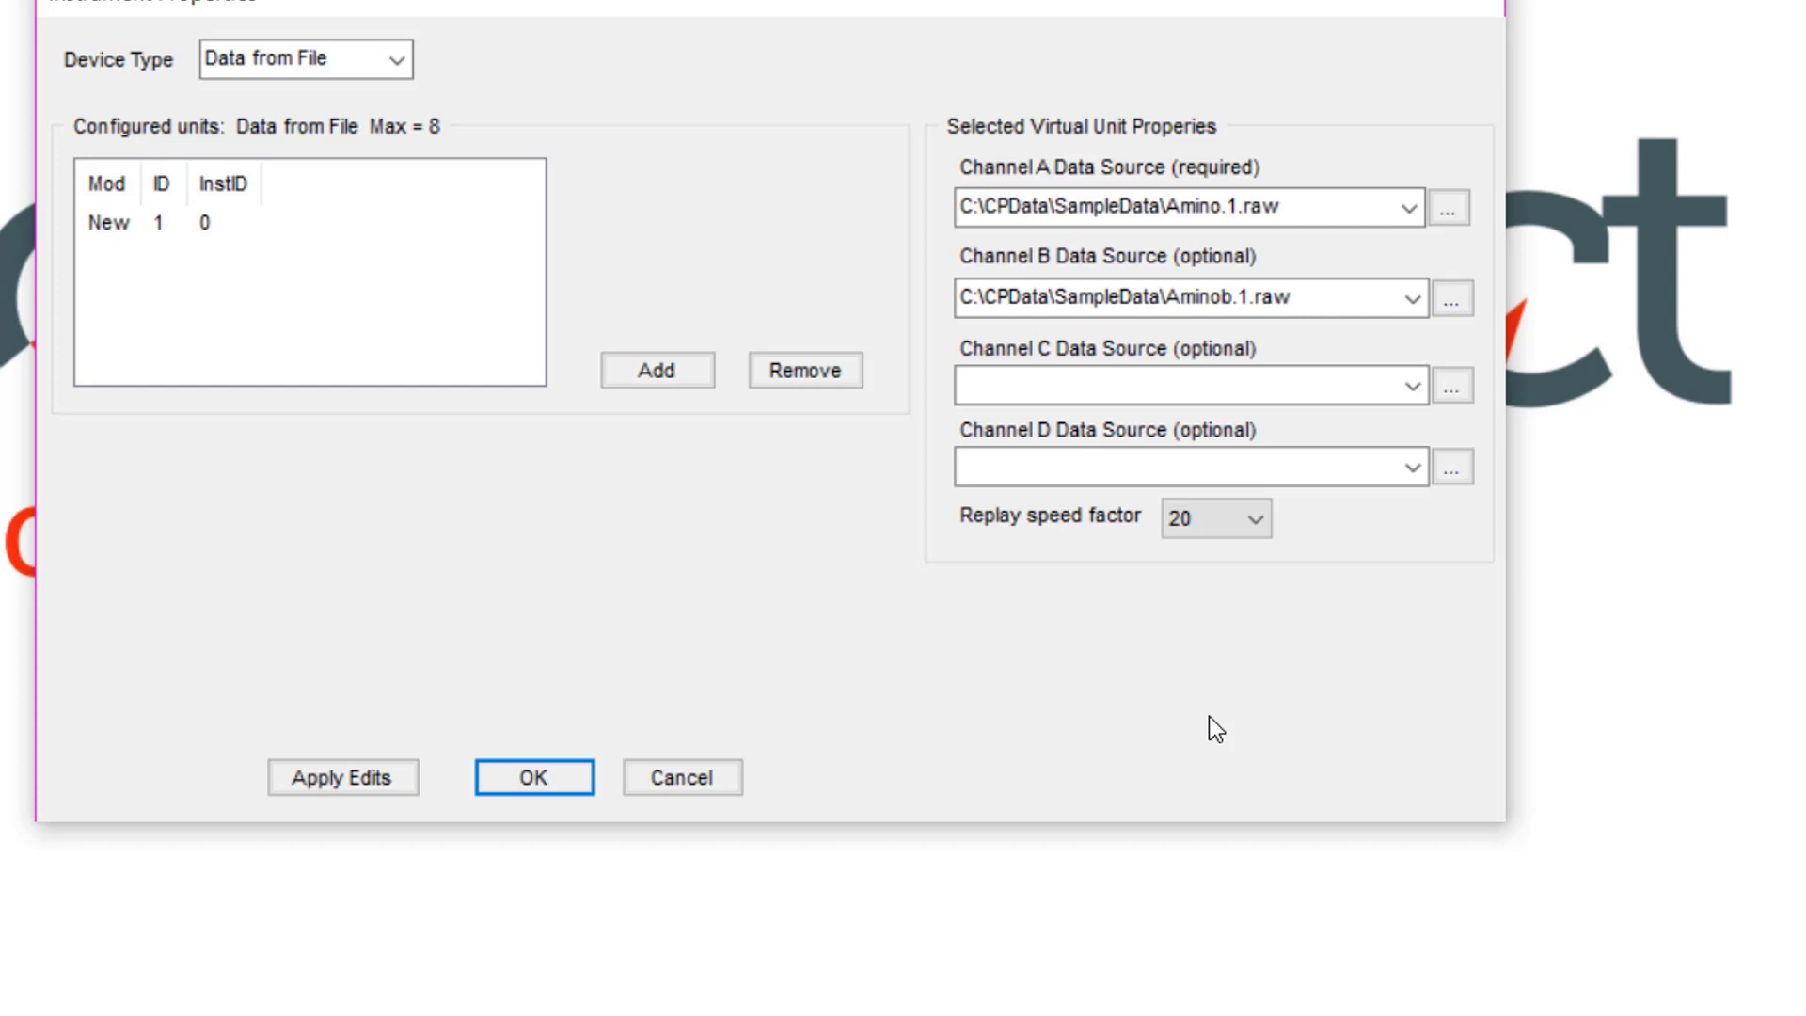
{"action": "left_click", "coordinate": [335, 777]}
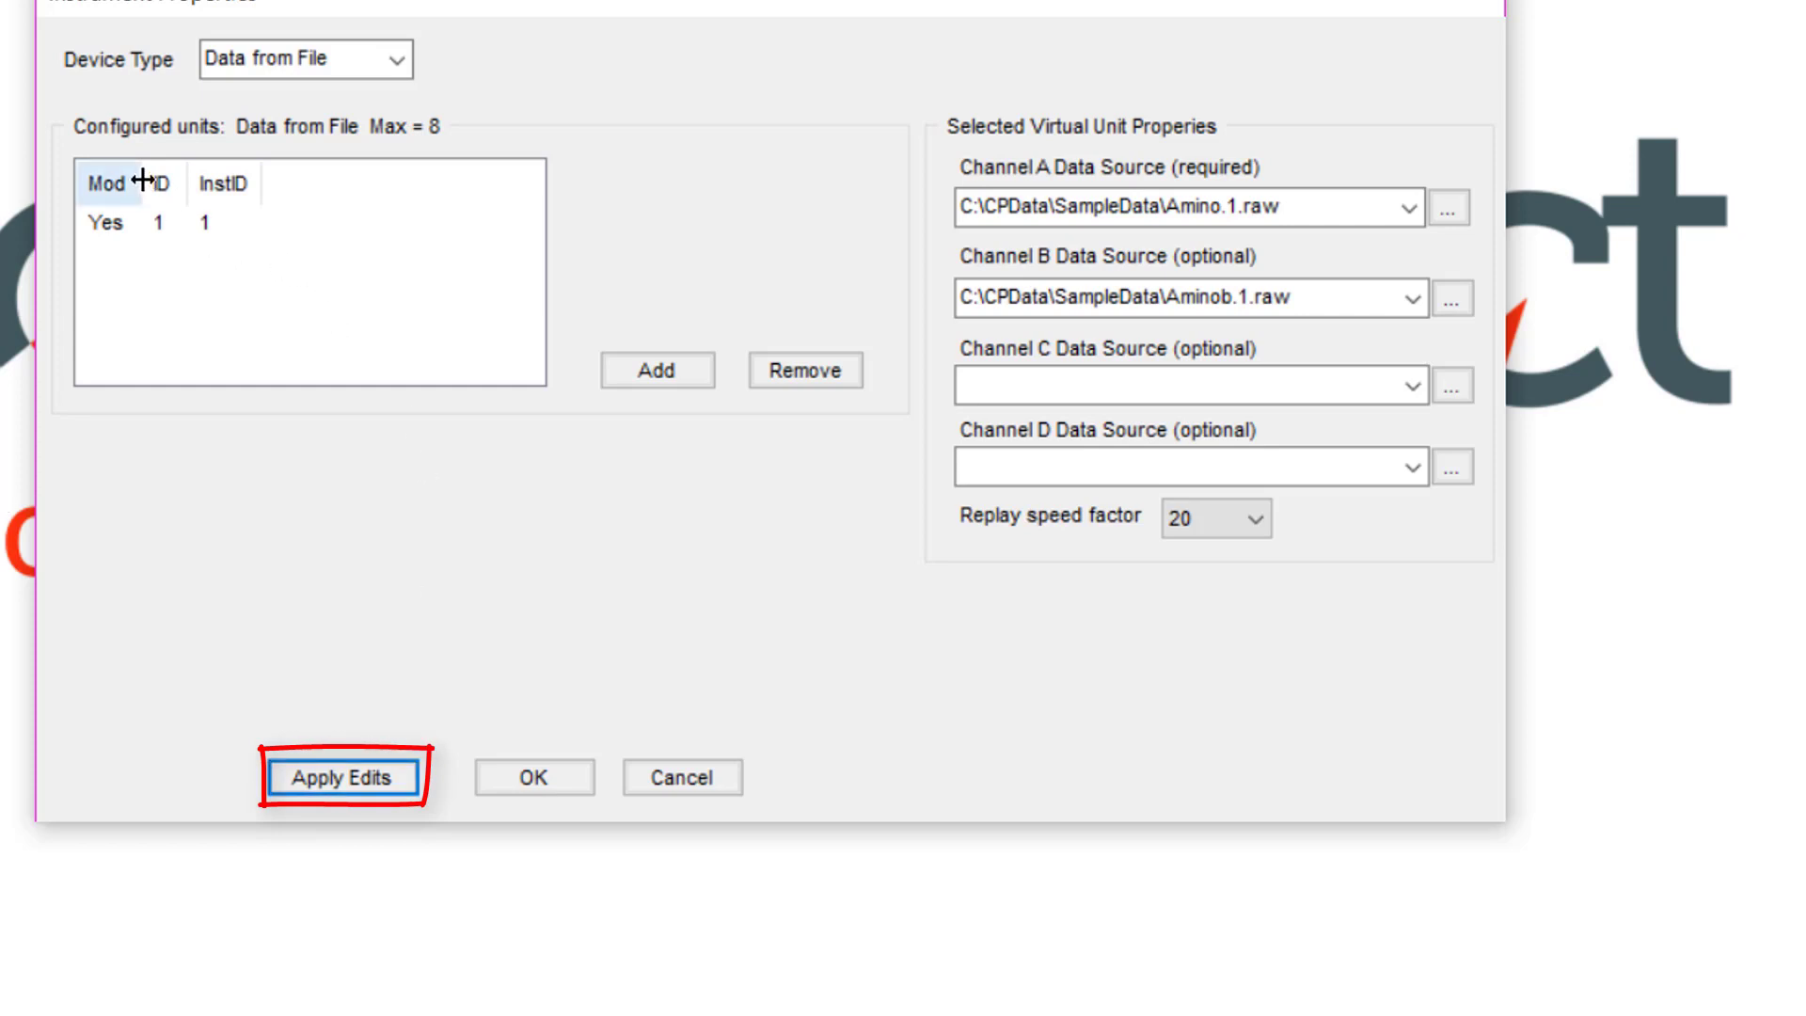
{"action": "left_click_drag", "start_coordinate": [141, 183], "coordinate": [201, 186]}
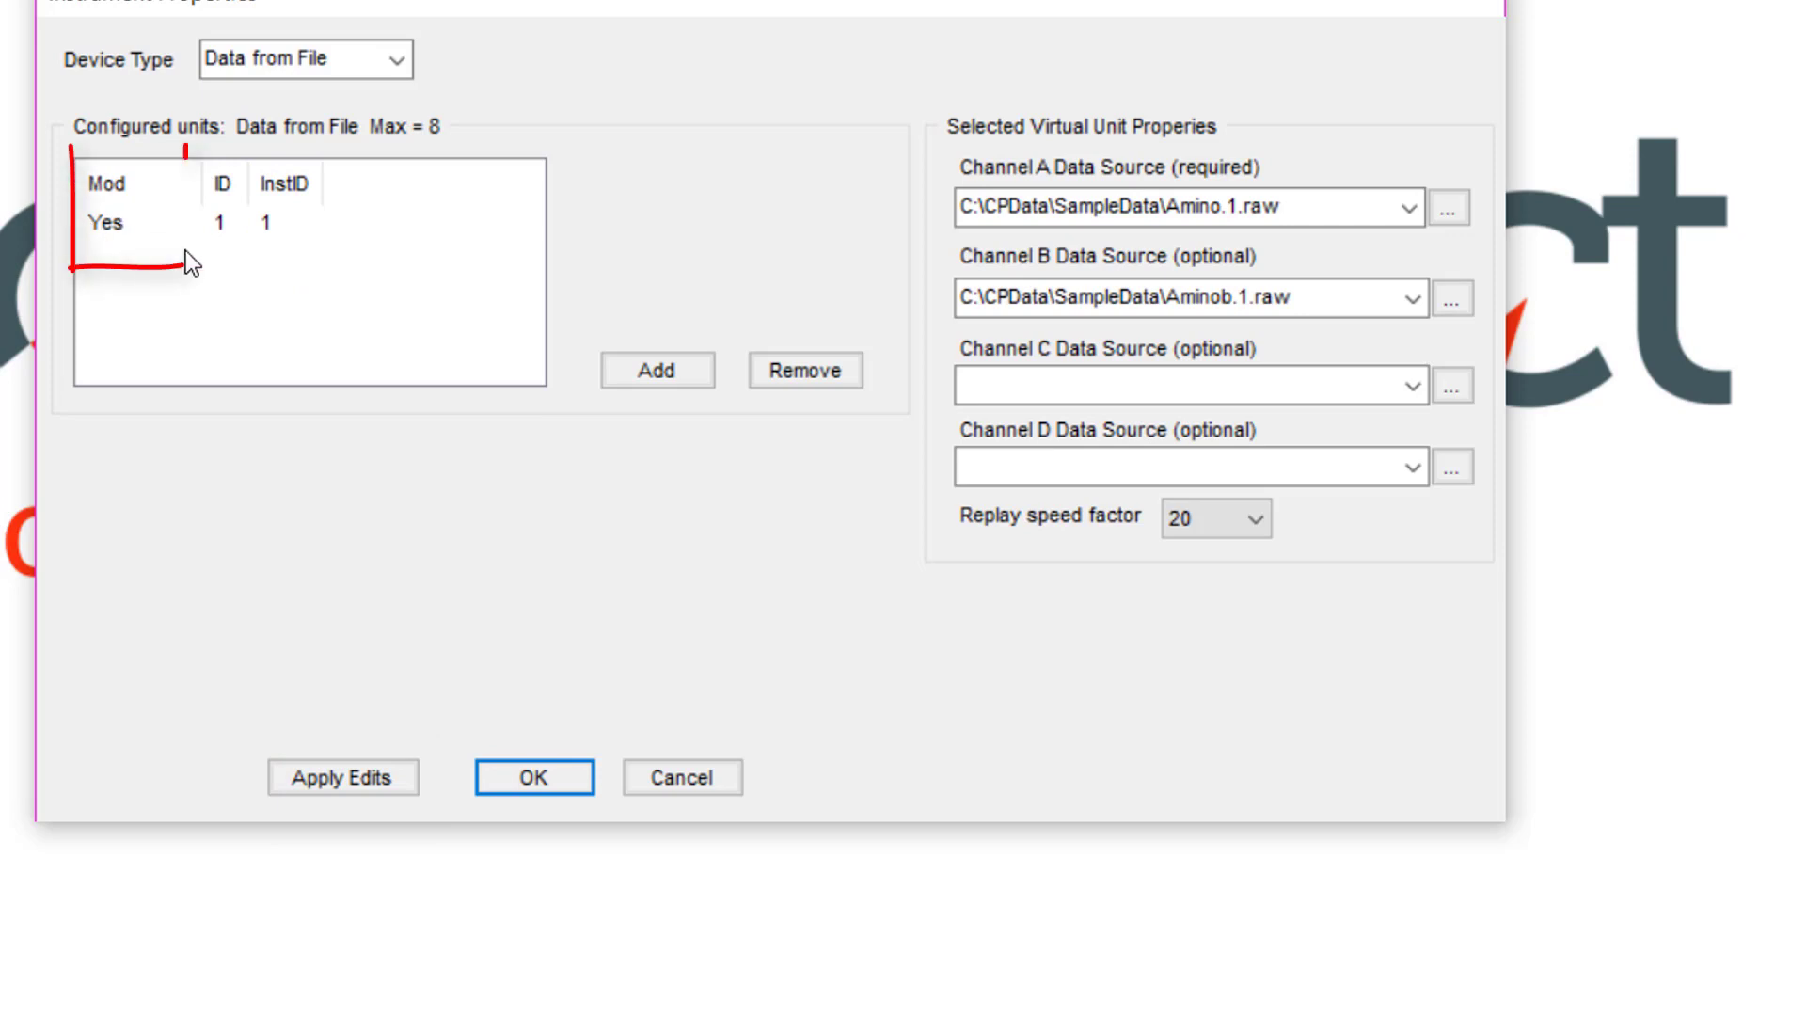
{"action": "left_click", "coordinate": [535, 778]}
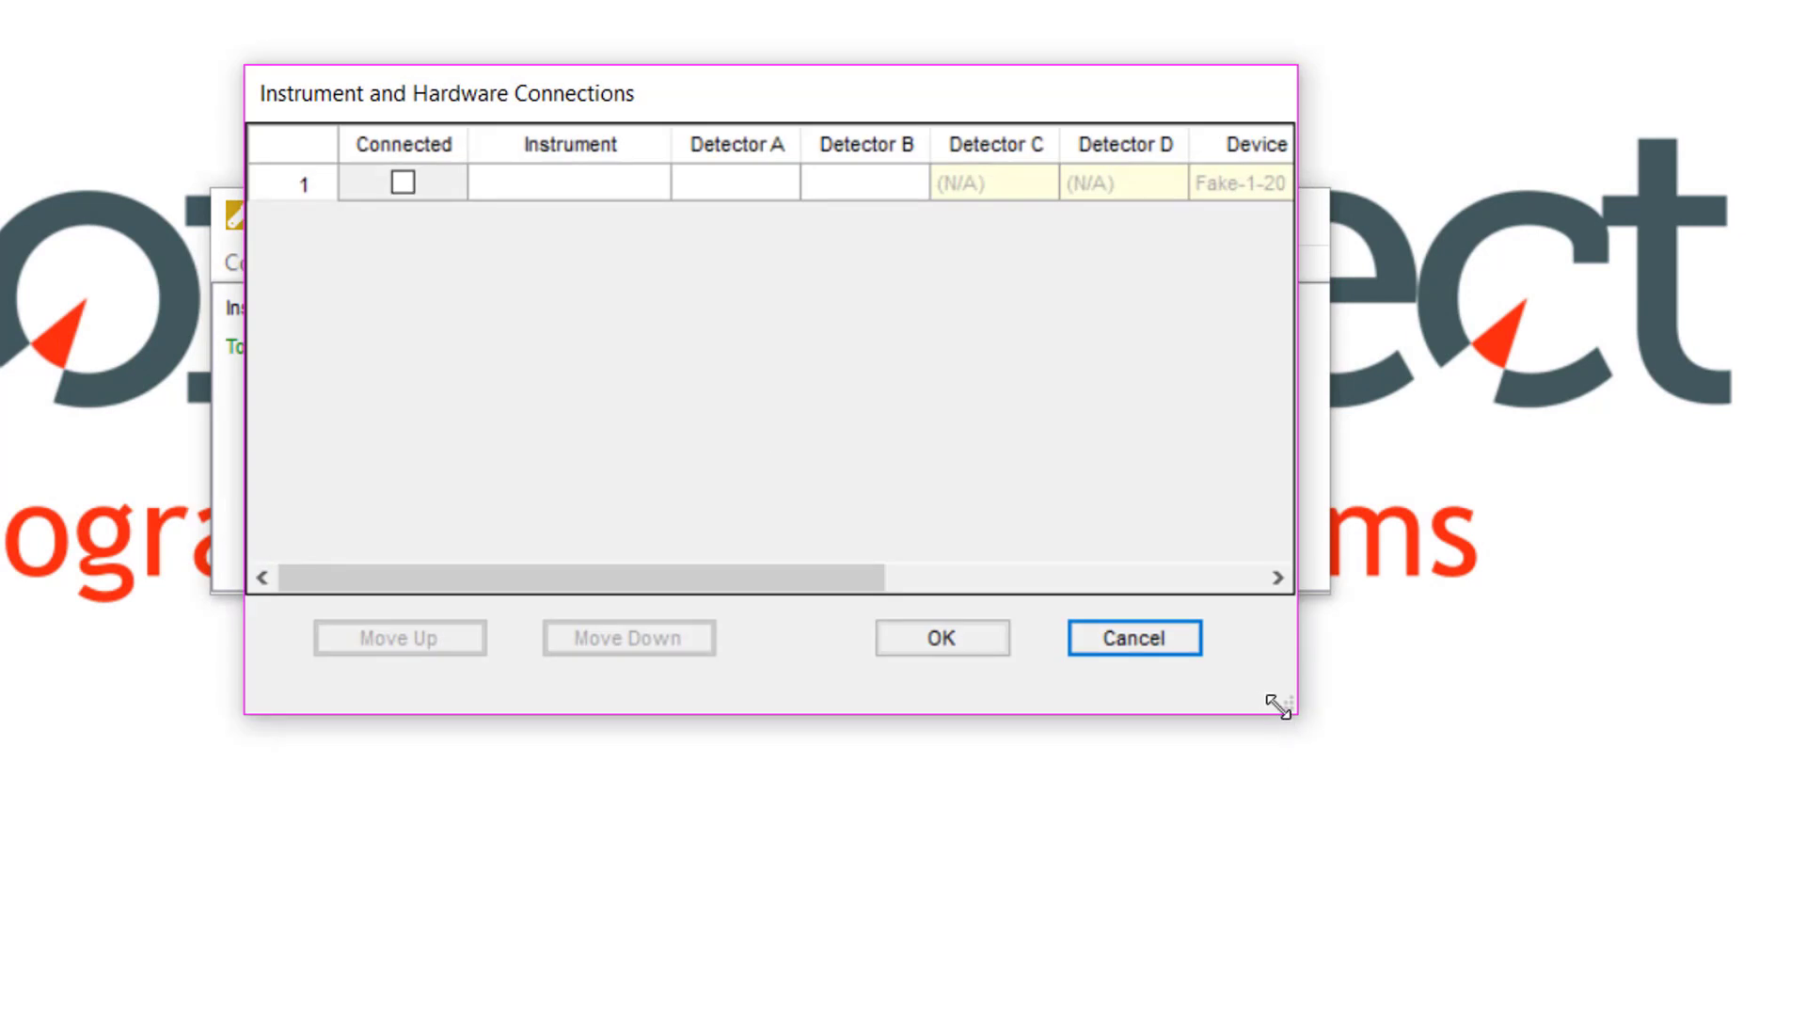
- Connect device 1 as instrument "A test HPLC" with both Detector A and Detector B named UV, and accept the connections
{"action": "left_click_drag", "start_coordinate": [1271, 705], "coordinate": [1641, 852]}
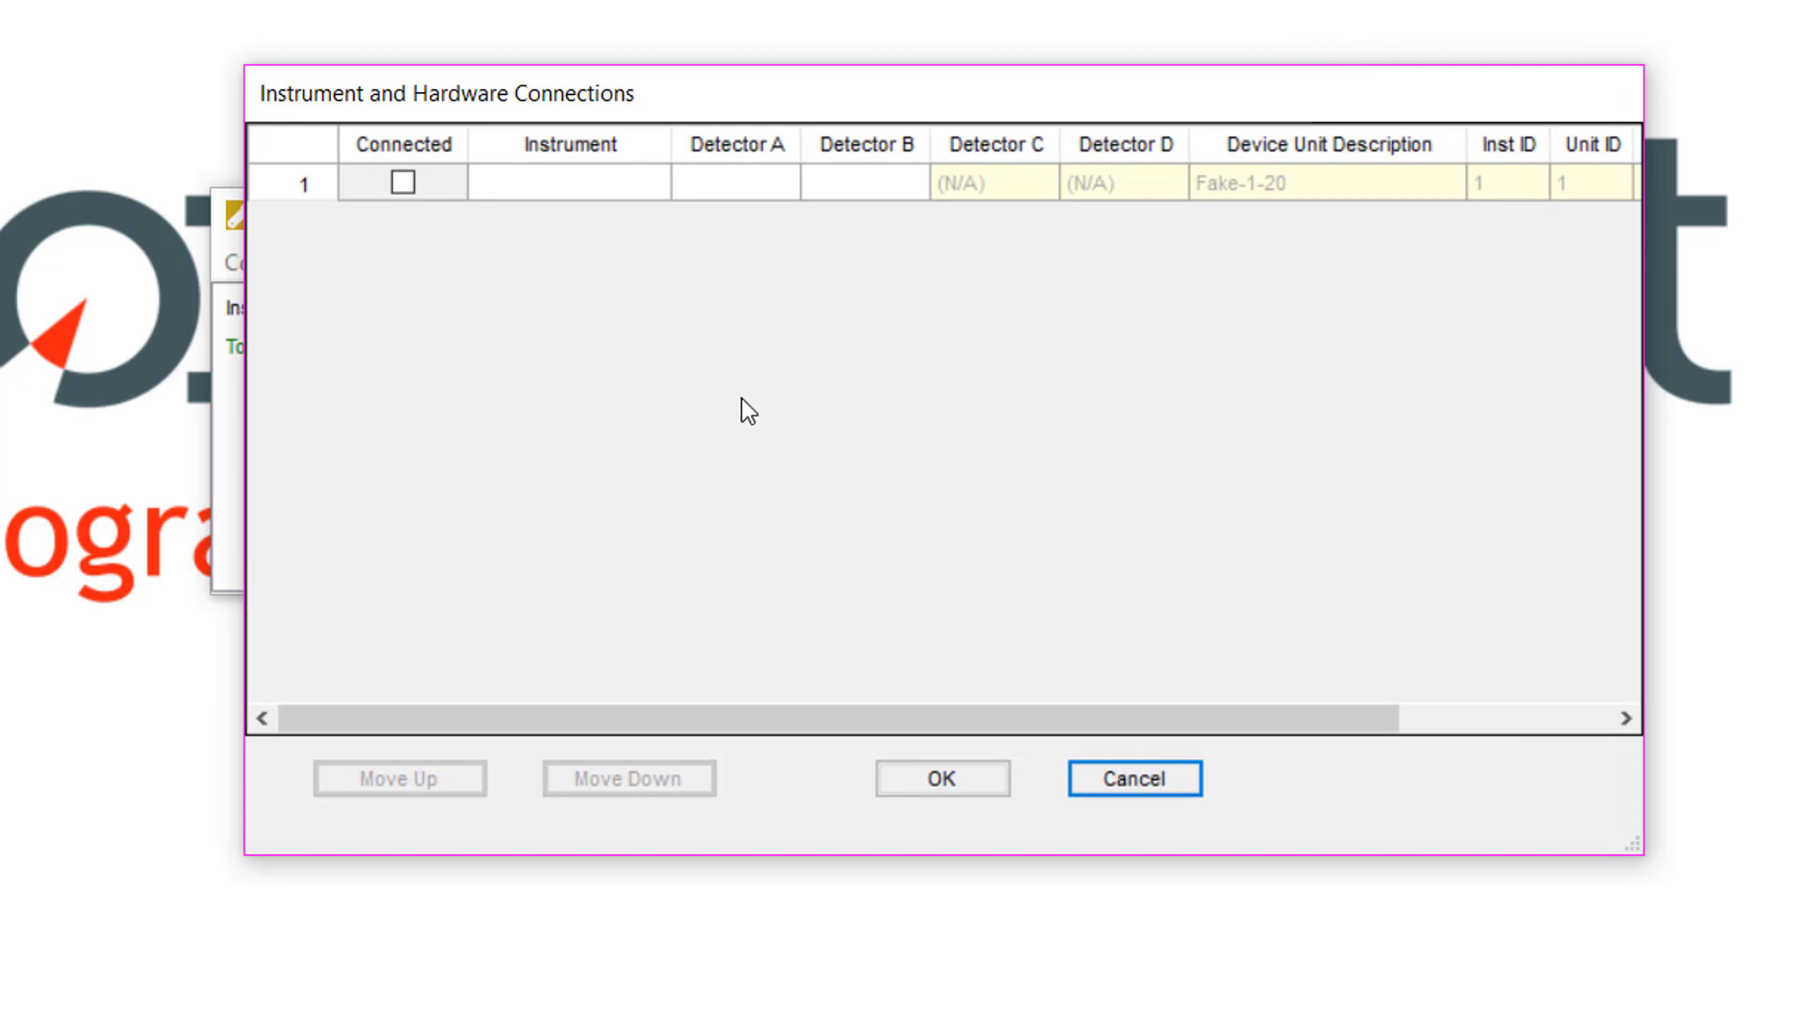
{"action": "left_click", "coordinate": [403, 184]}
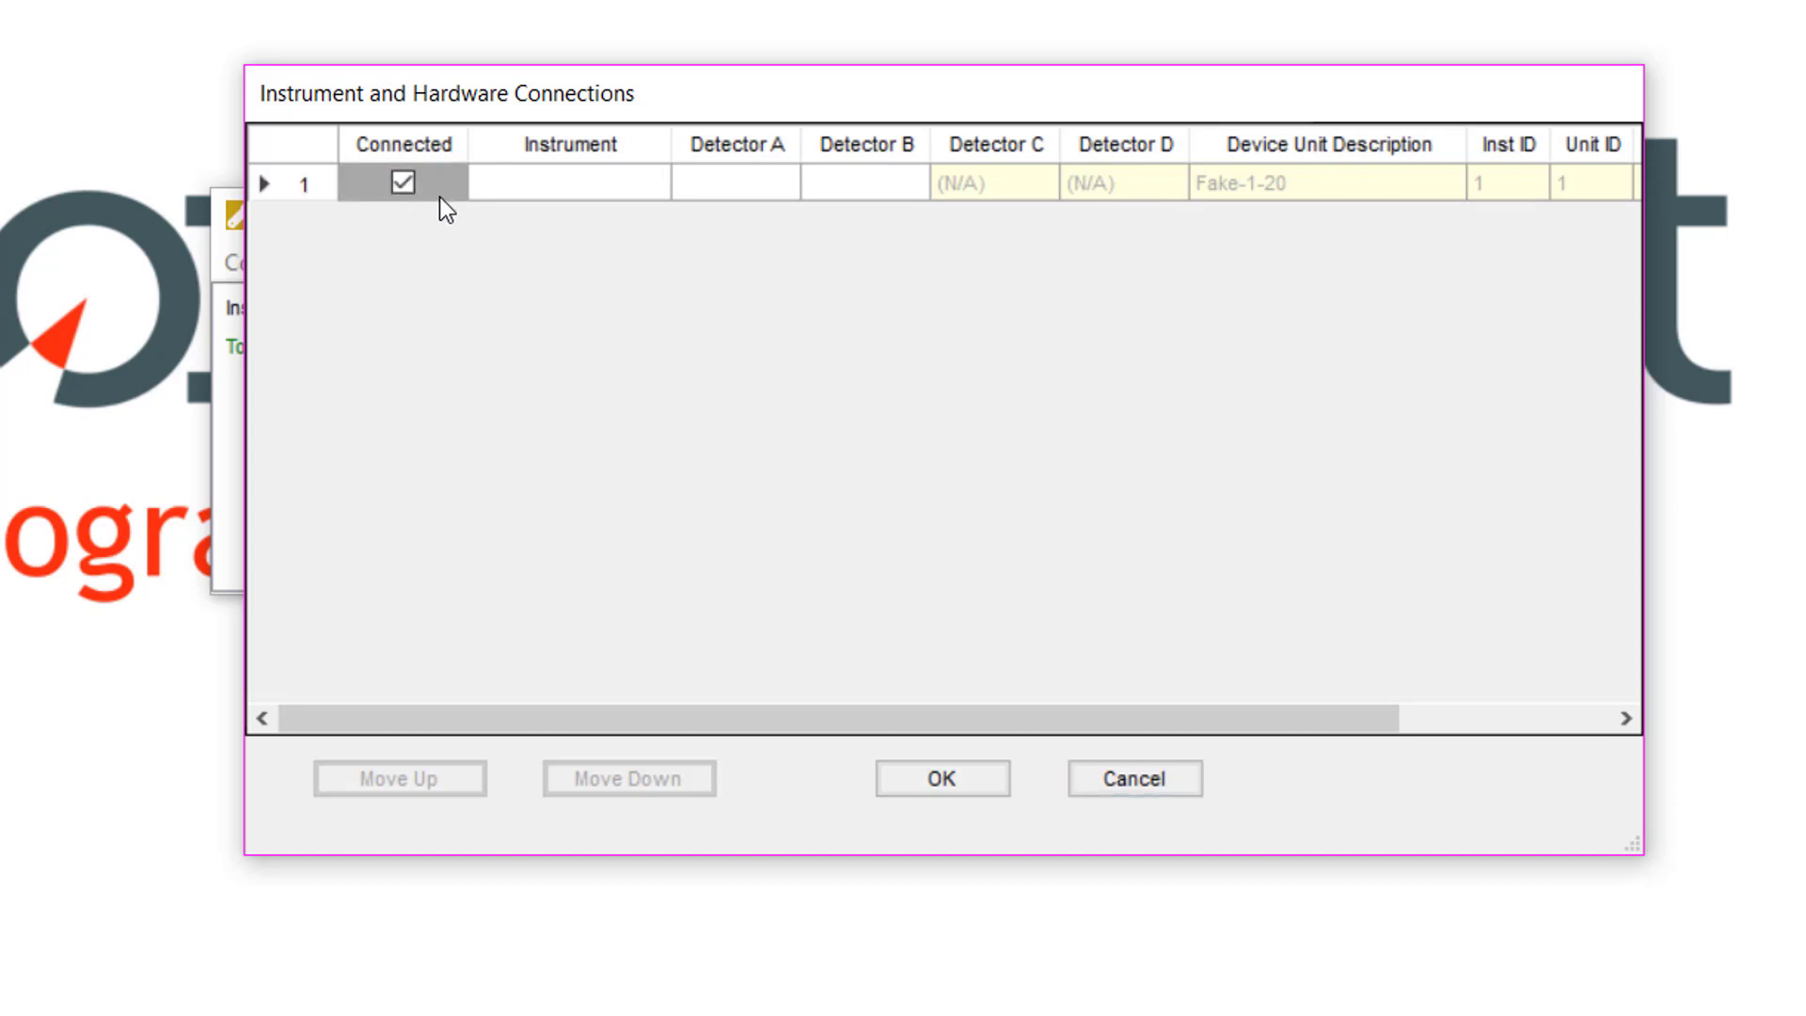
{"action": "left_click", "coordinate": [553, 182]}
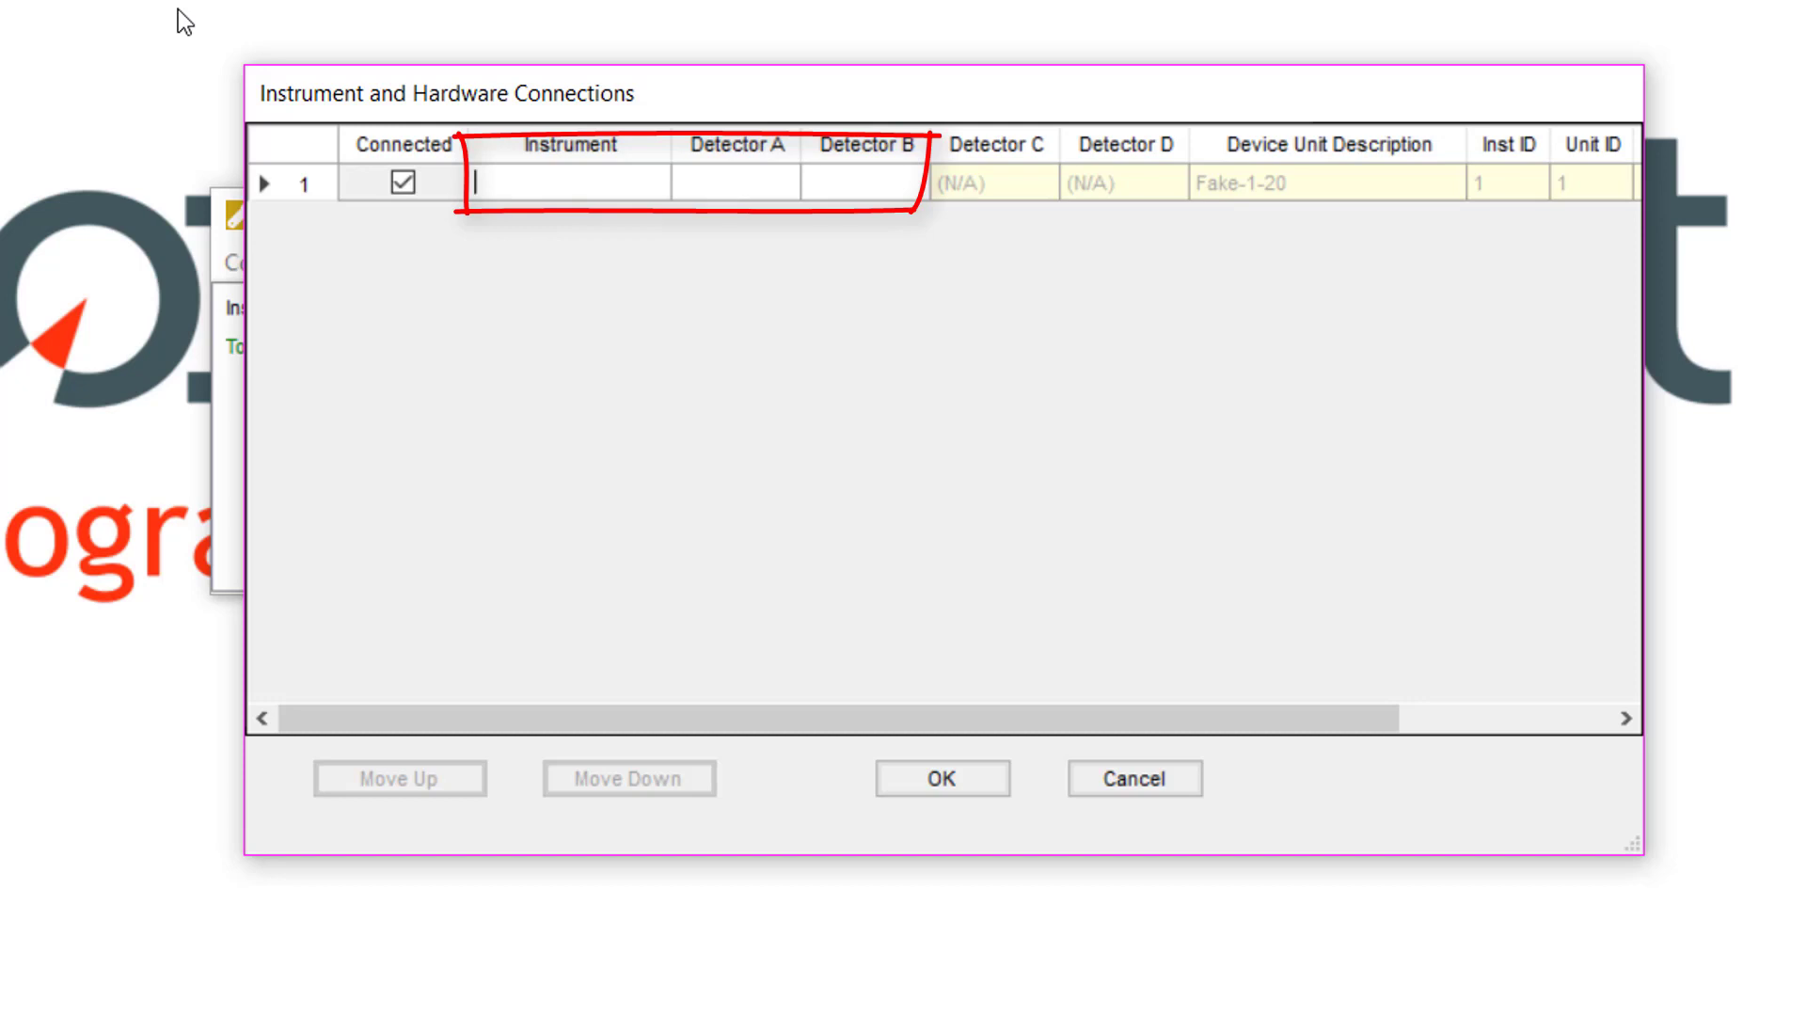
{"action": "type", "text": "A test HPLC"}
{"action": "left_click", "coordinate": [758, 177]}
{"action": "type", "text": "UV"}
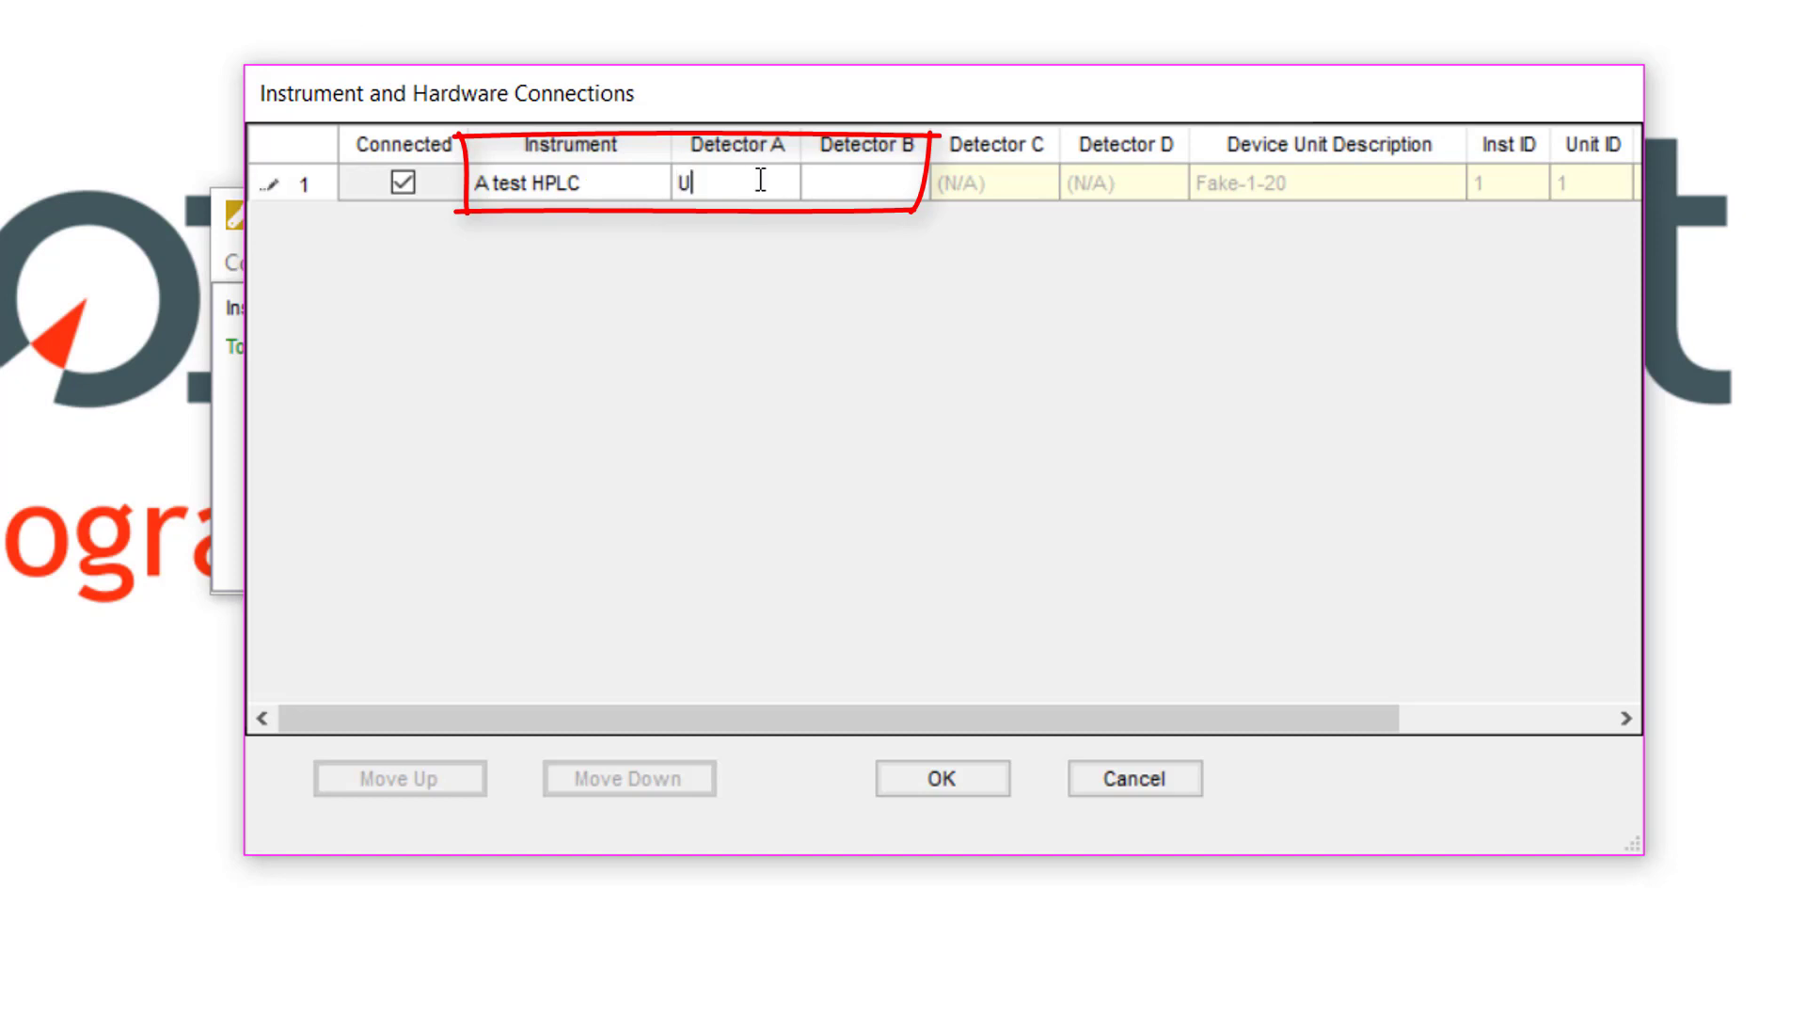
{"action": "left_click", "coordinate": [882, 179]}
{"action": "type", "text": "UV"}
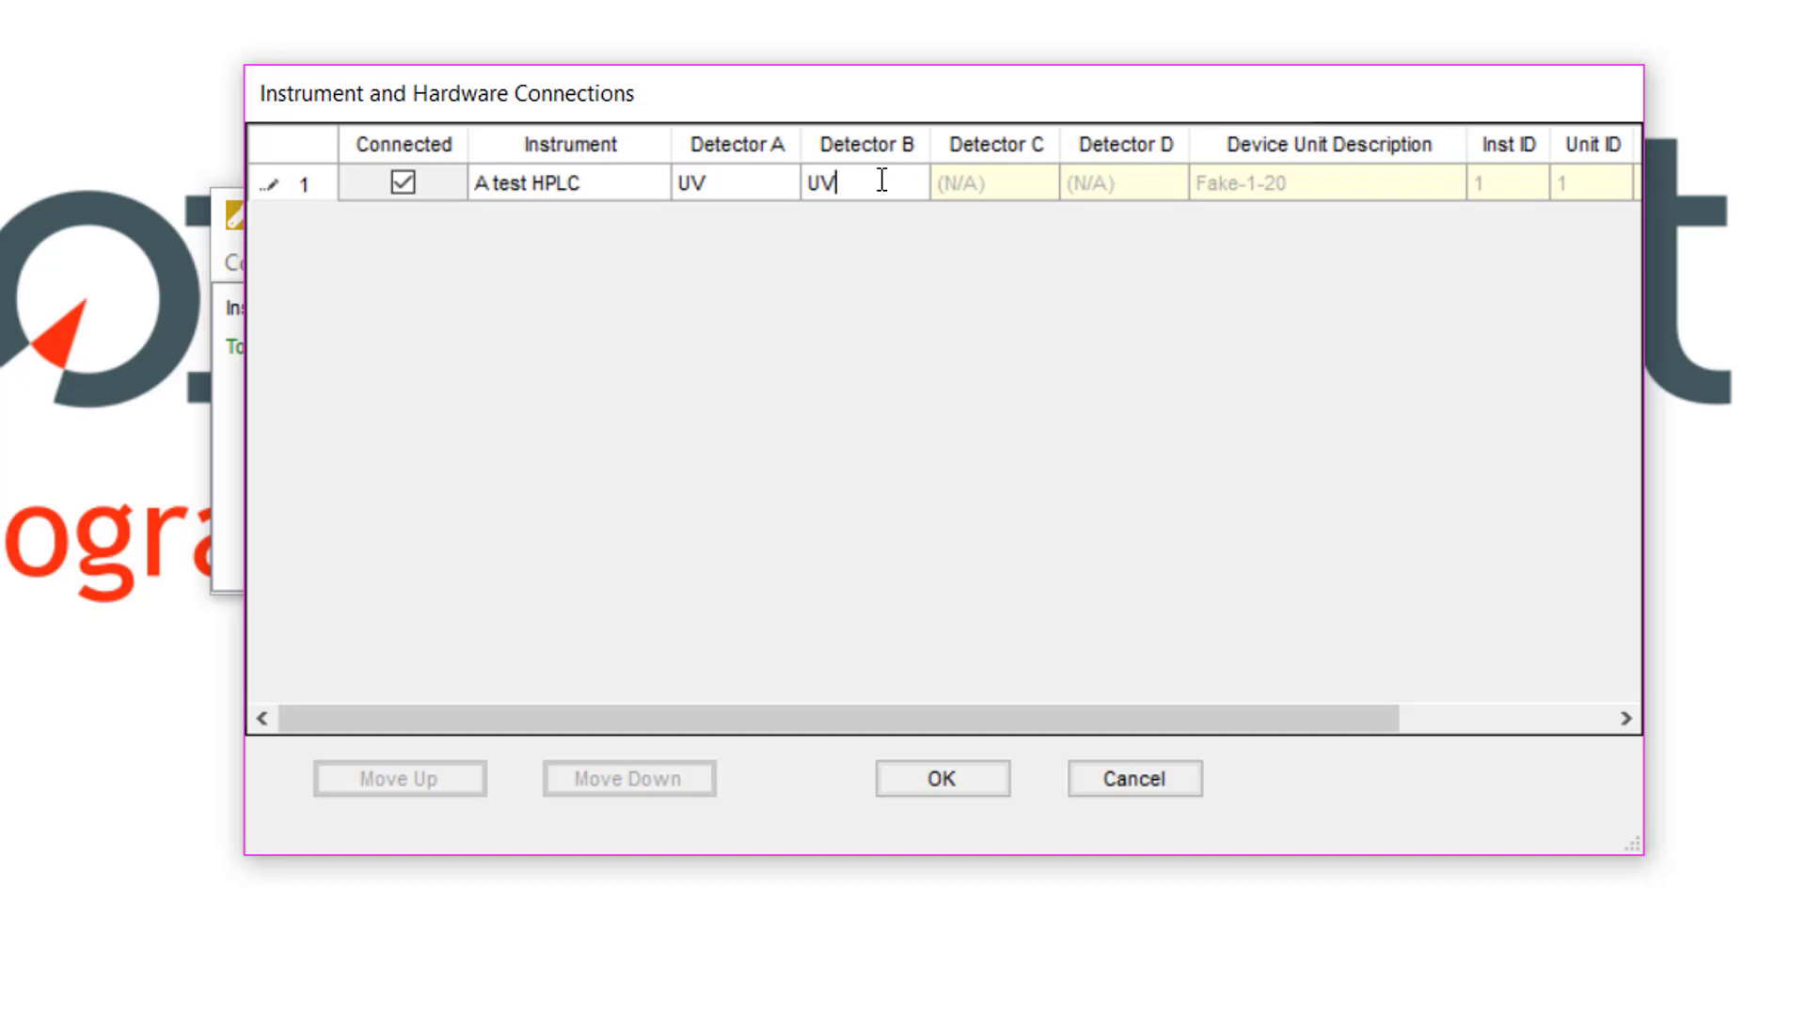
{"action": "left_click", "coordinate": [942, 779]}
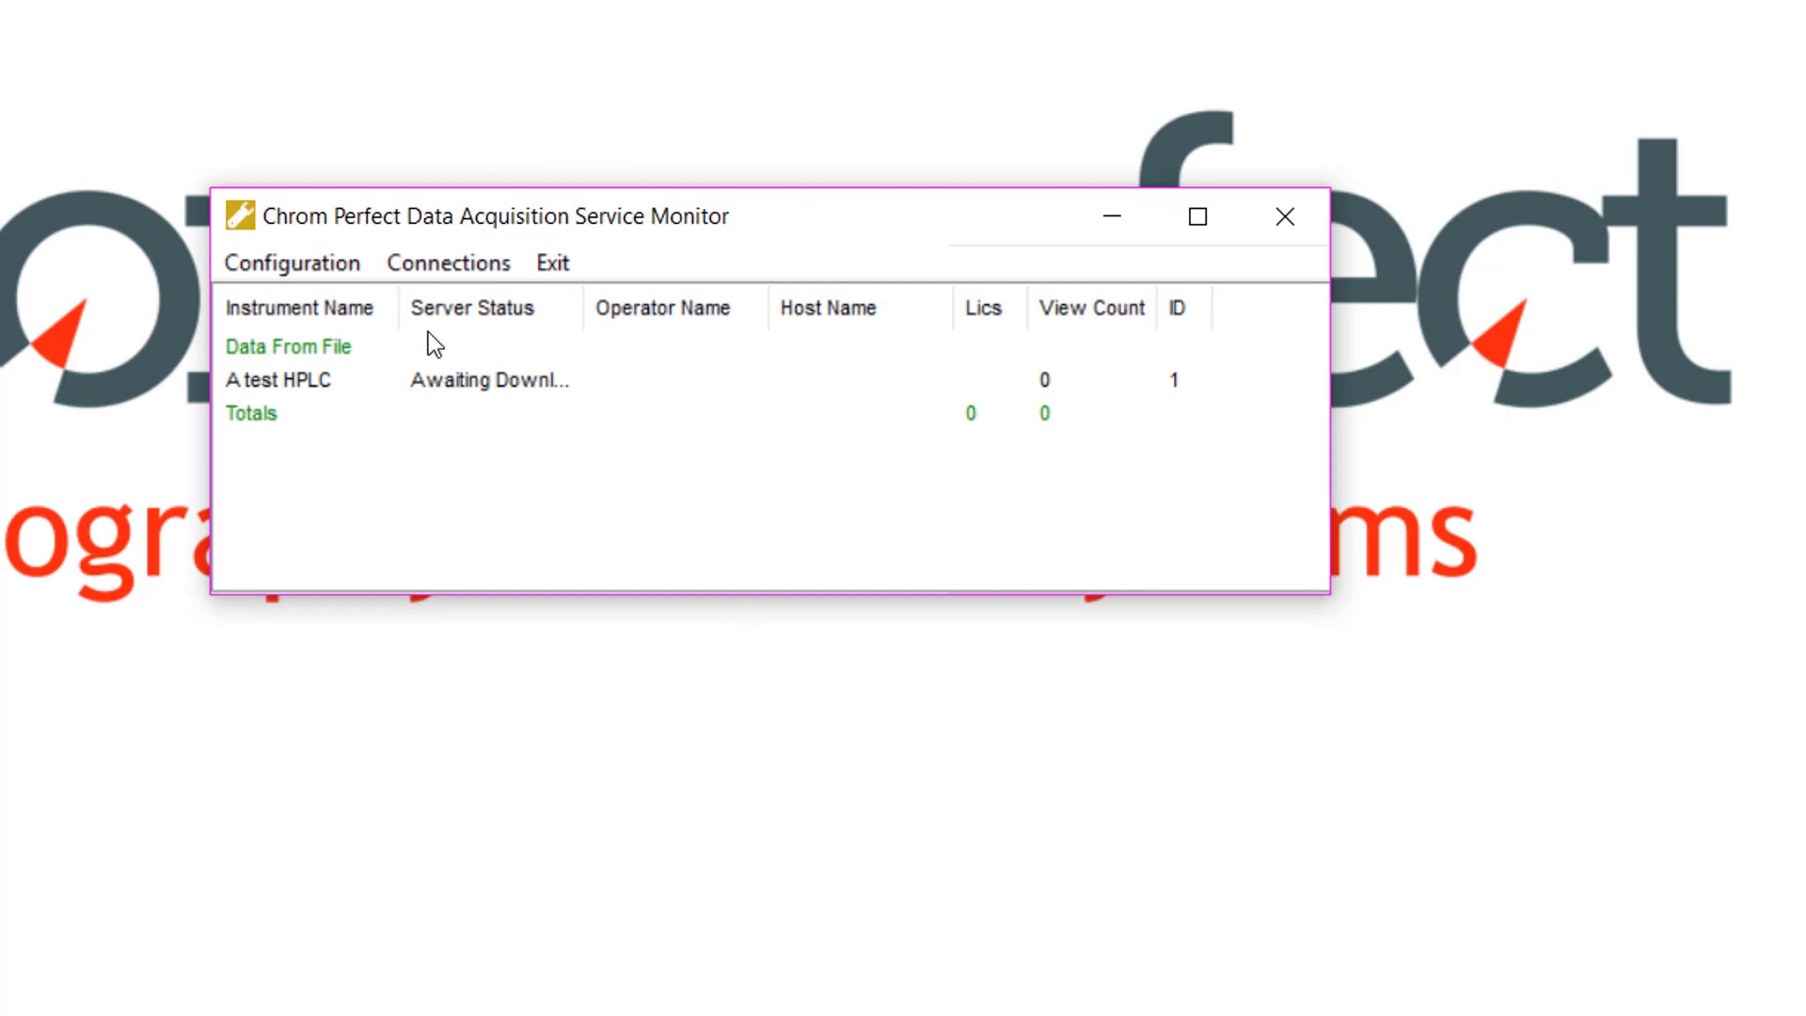
- Widen the Instrument Name and Server Status columns to check the instrument's full status, and exit the service monitor
{"action": "left_click_drag", "start_coordinate": [398, 303], "coordinate": [455, 303]}
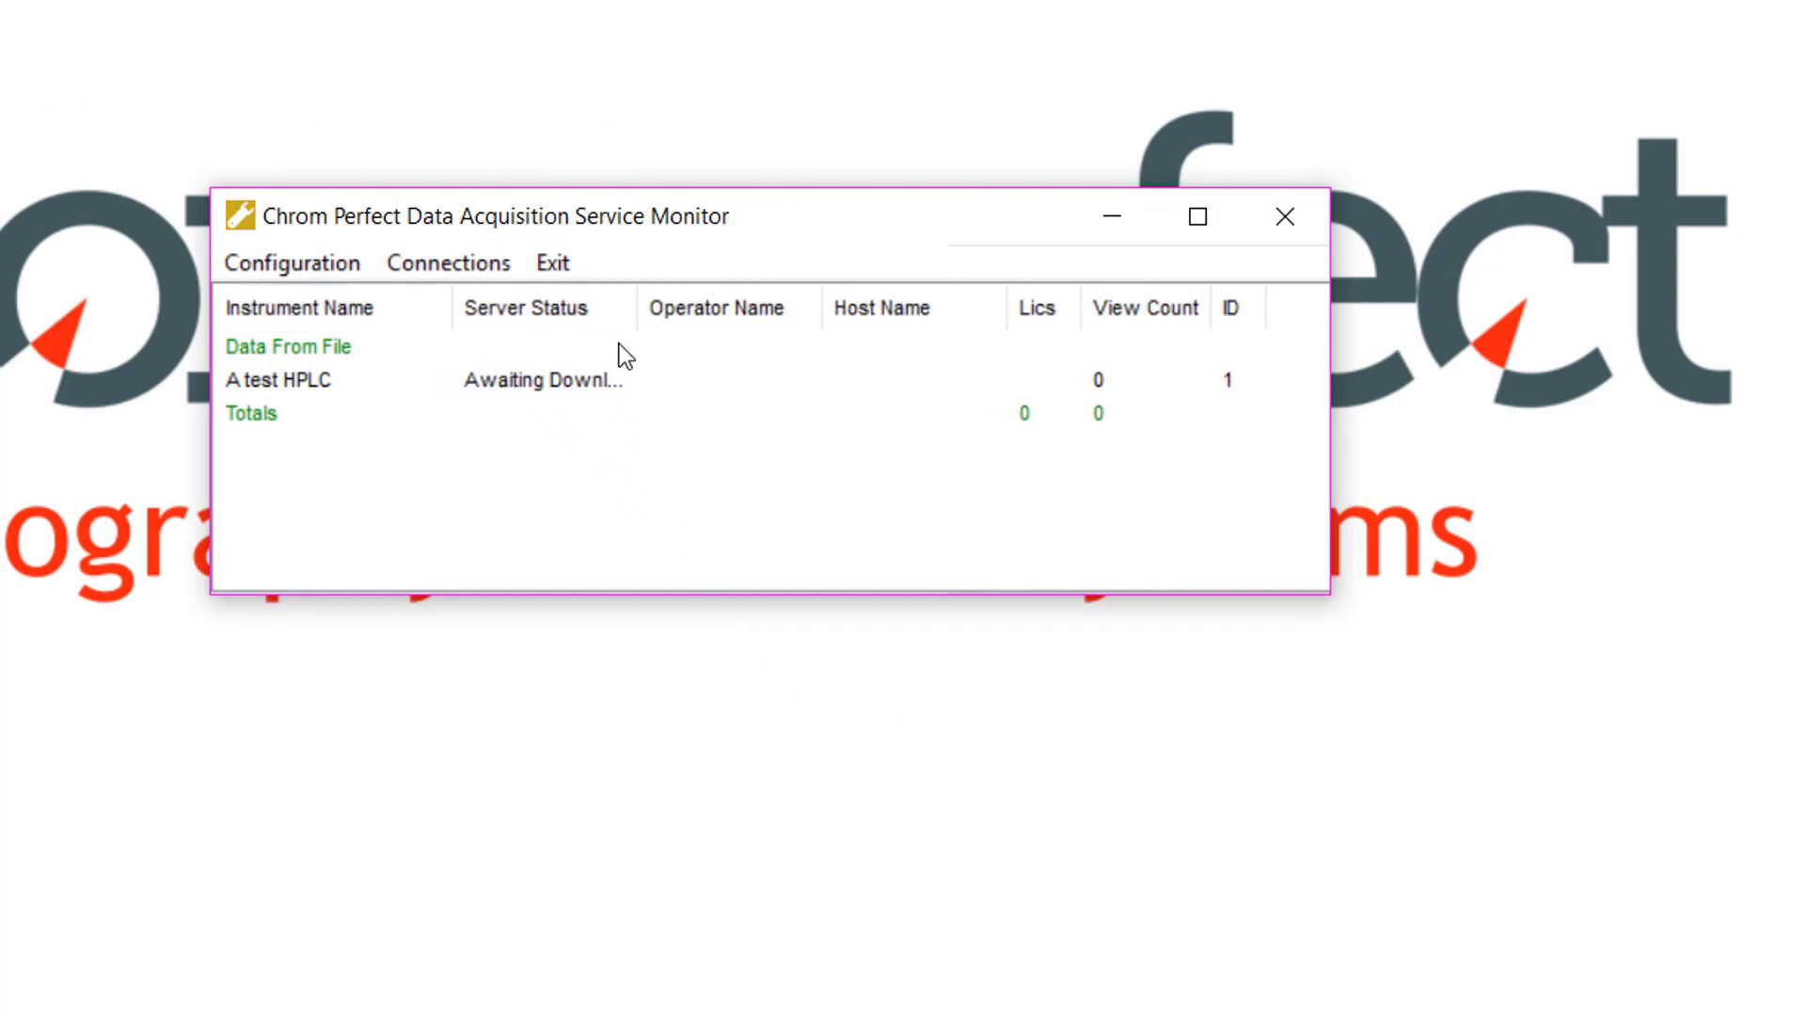
{"action": "left_click_drag", "start_coordinate": [636, 307], "coordinate": [735, 307]}
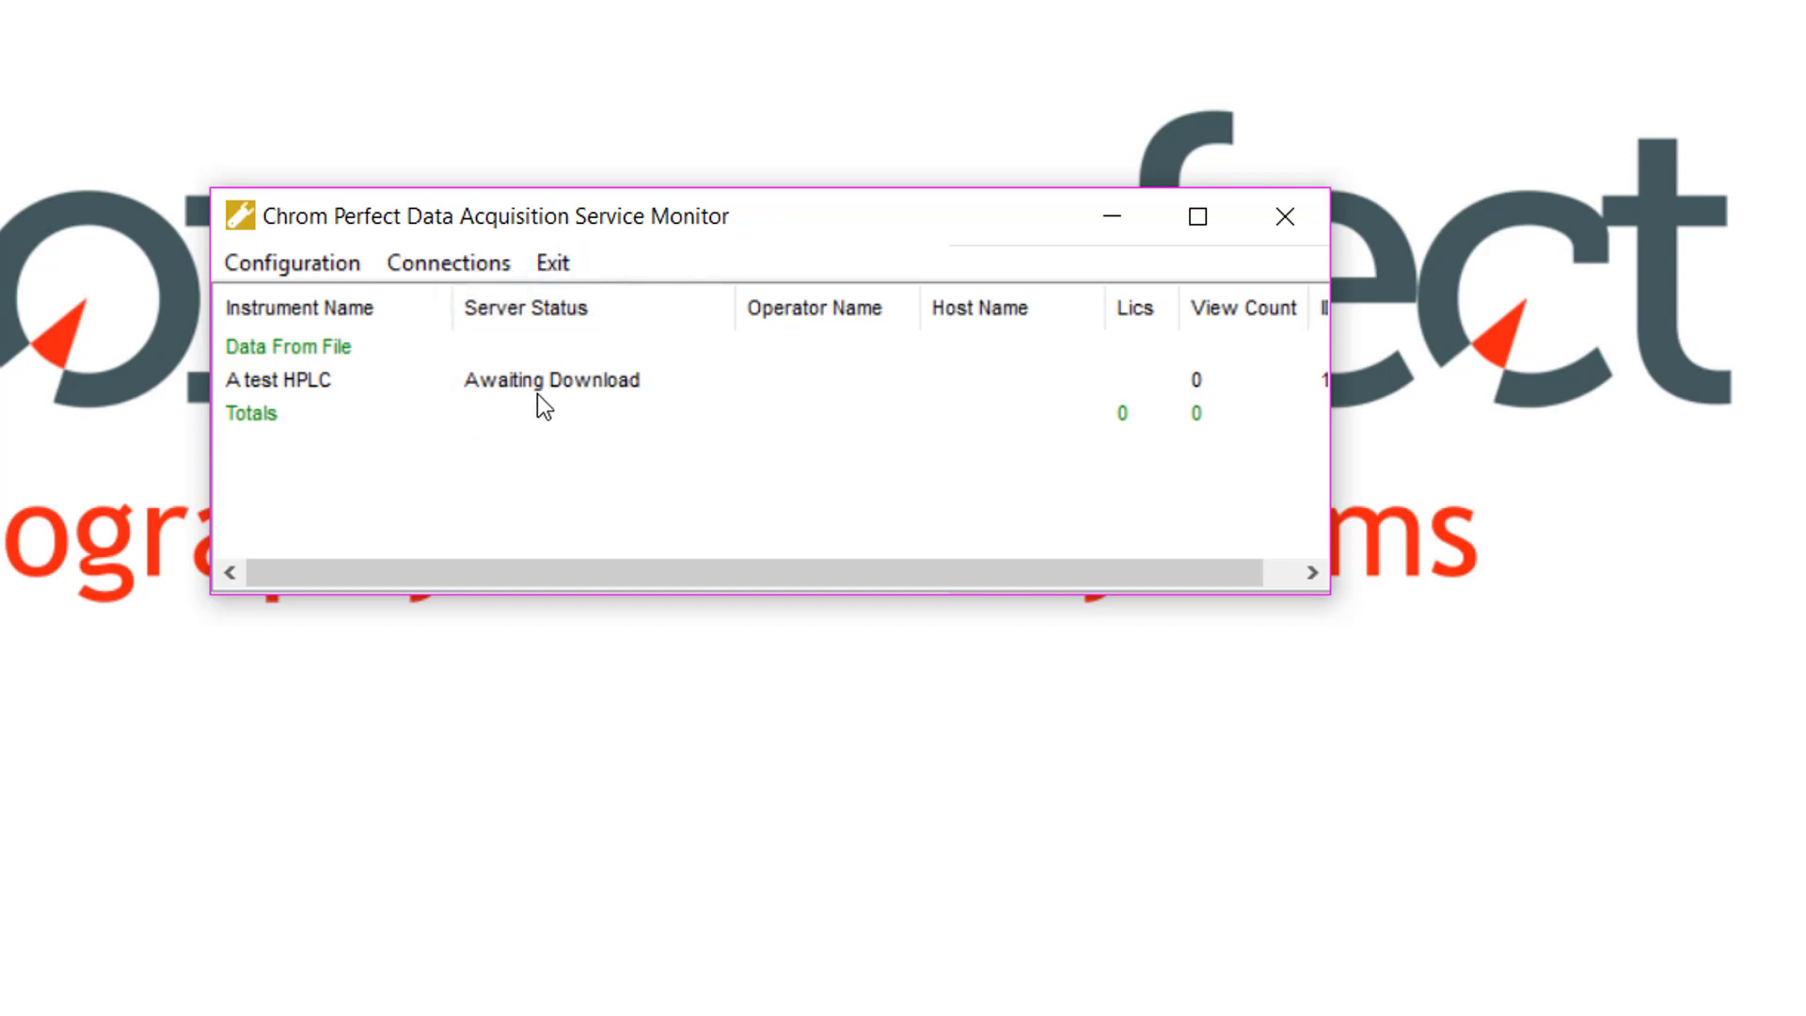
{"action": "left_click", "coordinate": [551, 265]}
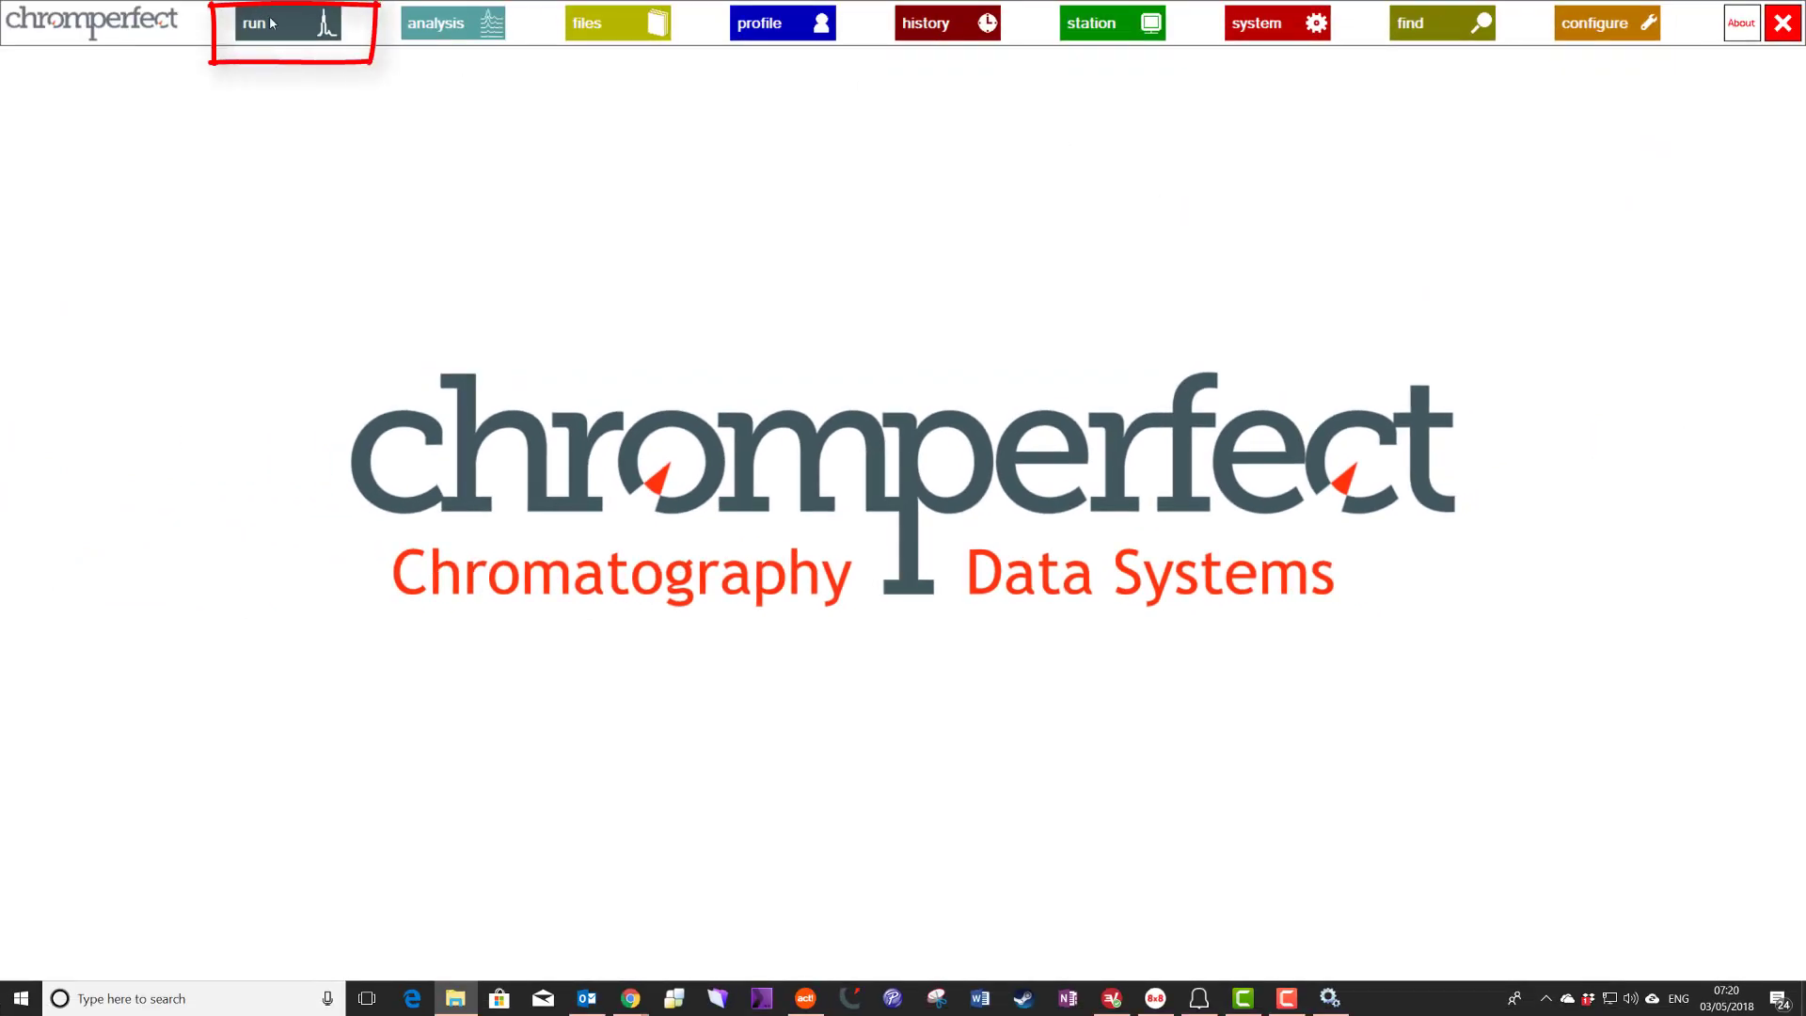
- Launch the data acquisition program and allow it through the firewall on private networks
{"action": "left_click", "coordinate": [271, 23]}
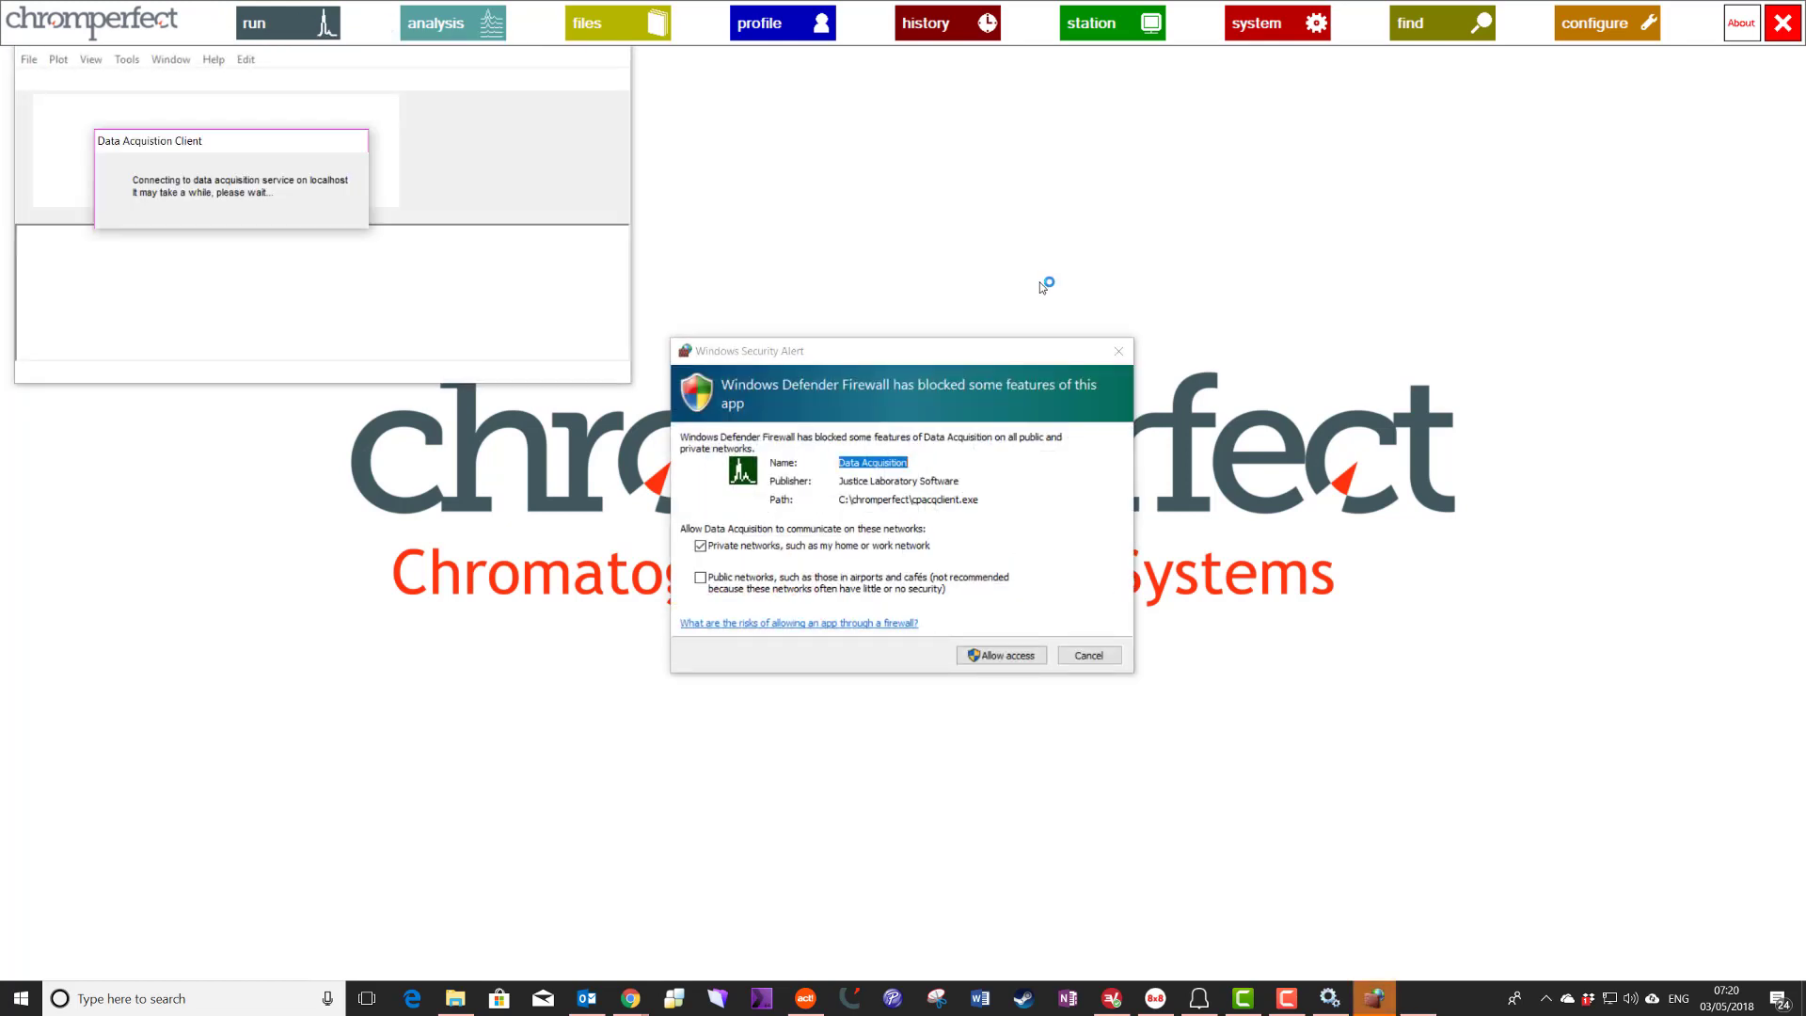
{"action": "left_click", "coordinate": [997, 658]}
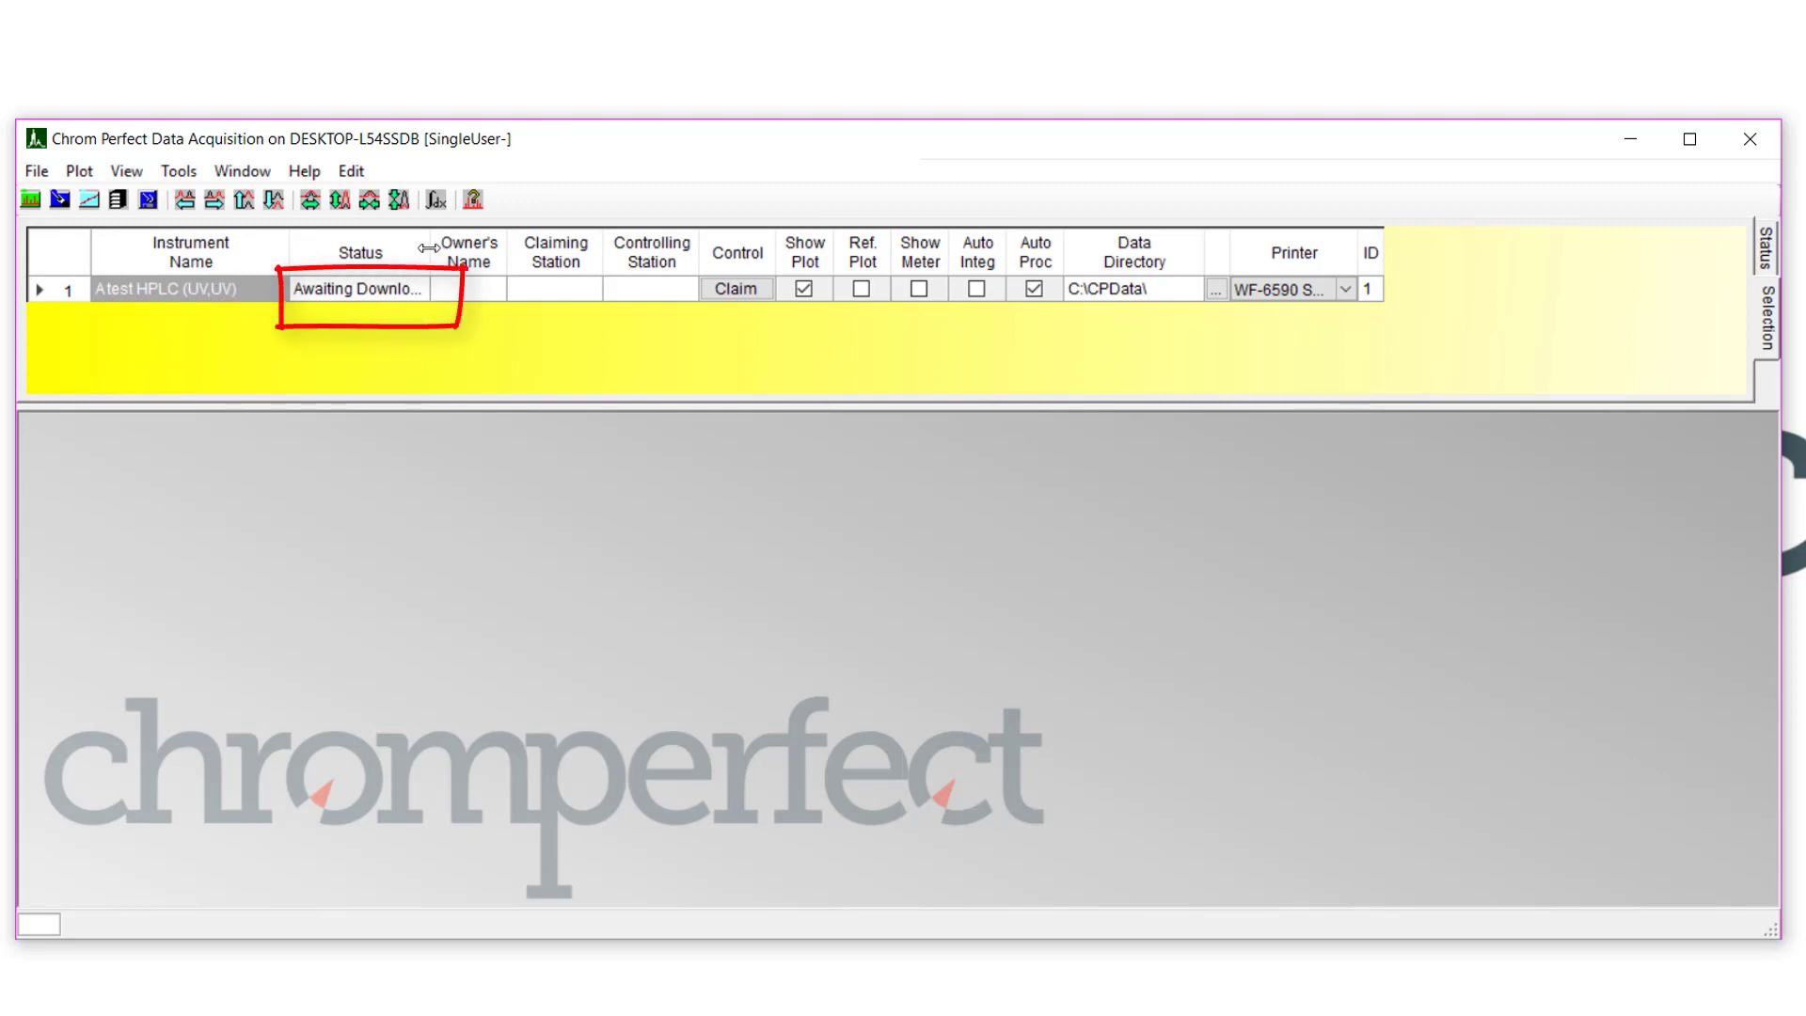
- Widen the Status column to read it in full and claim control of the A test HPLC instrument
{"action": "left_click_drag", "start_coordinate": [442, 245], "coordinate": [520, 245]}
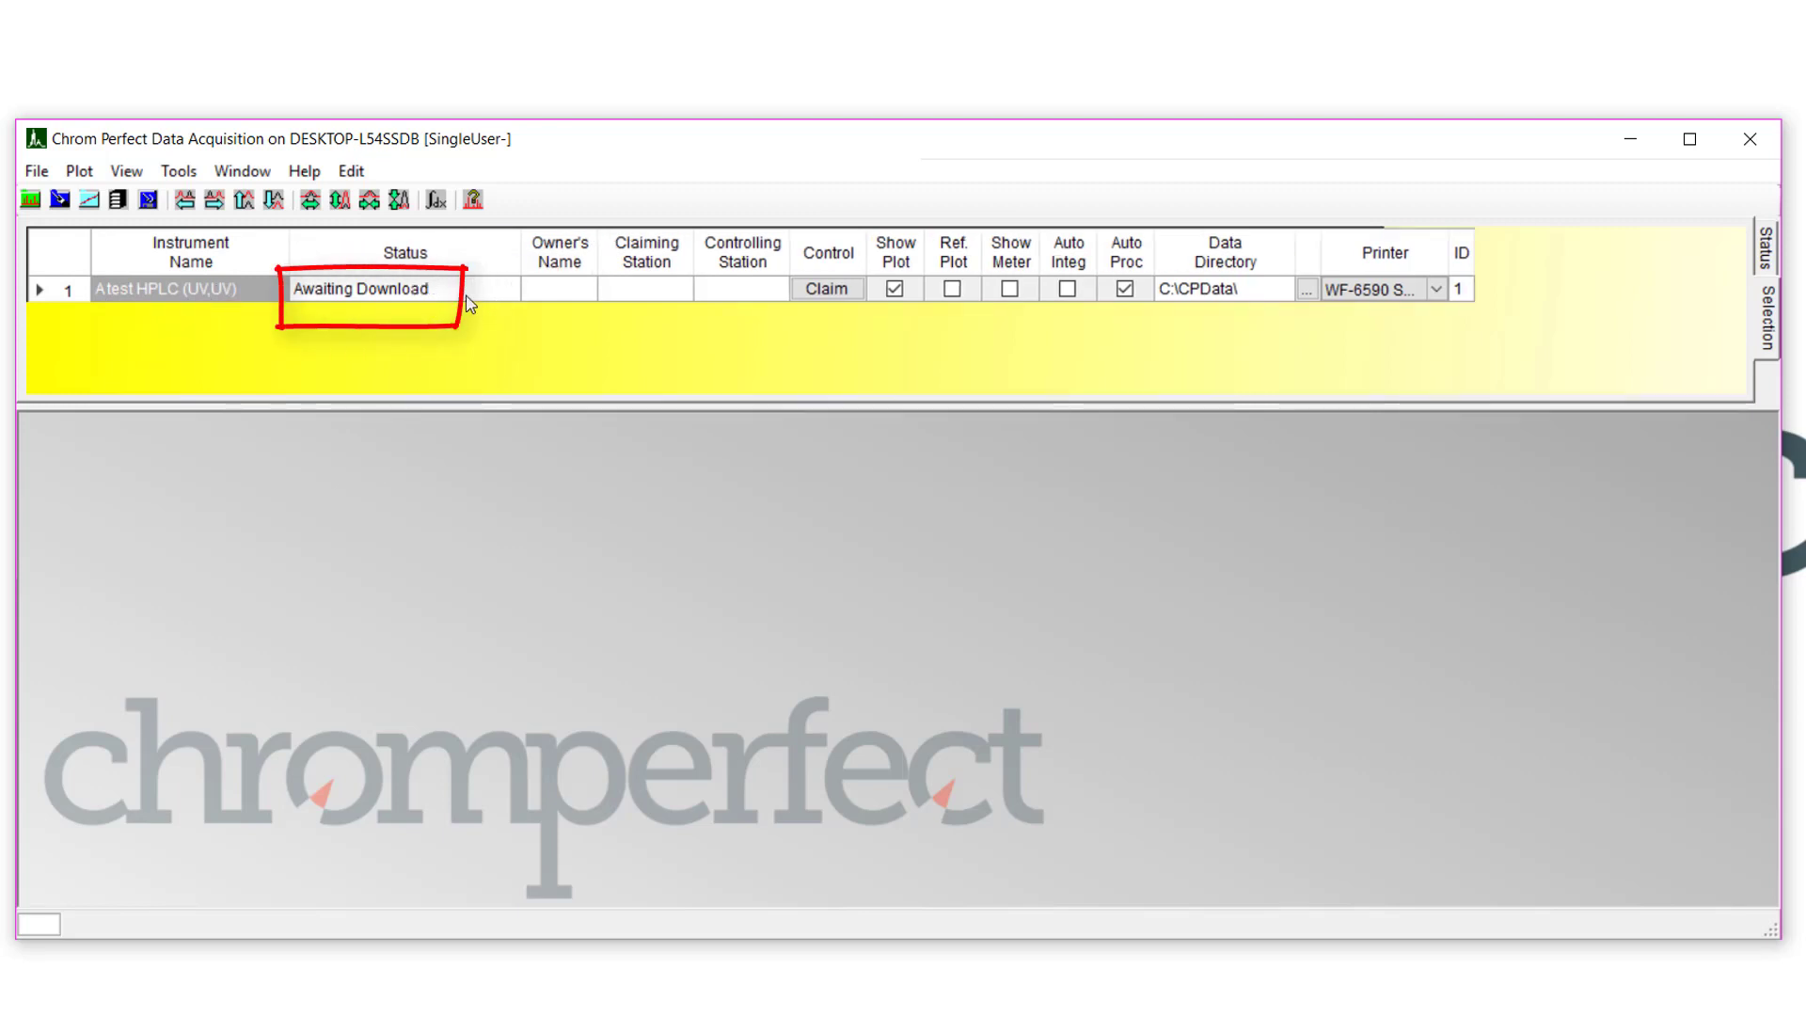
{"action": "left_click", "coordinate": [419, 288]}
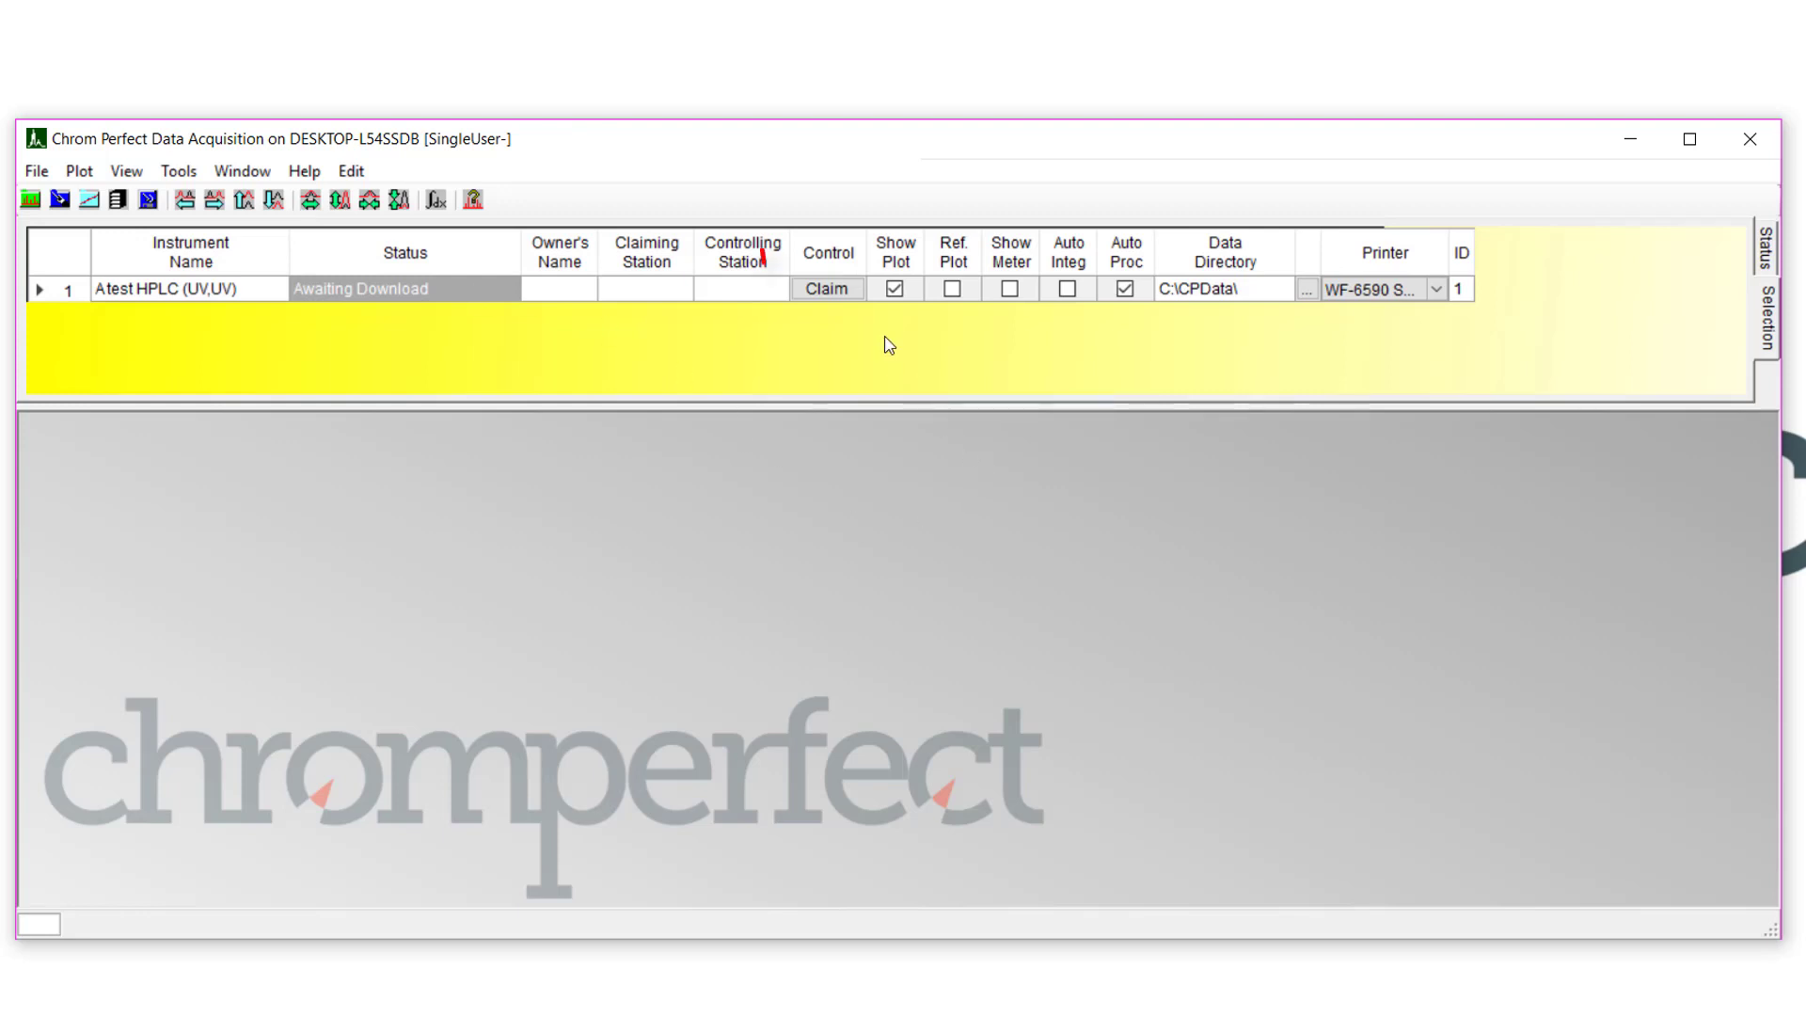
{"action": "left_click", "coordinate": [838, 292]}
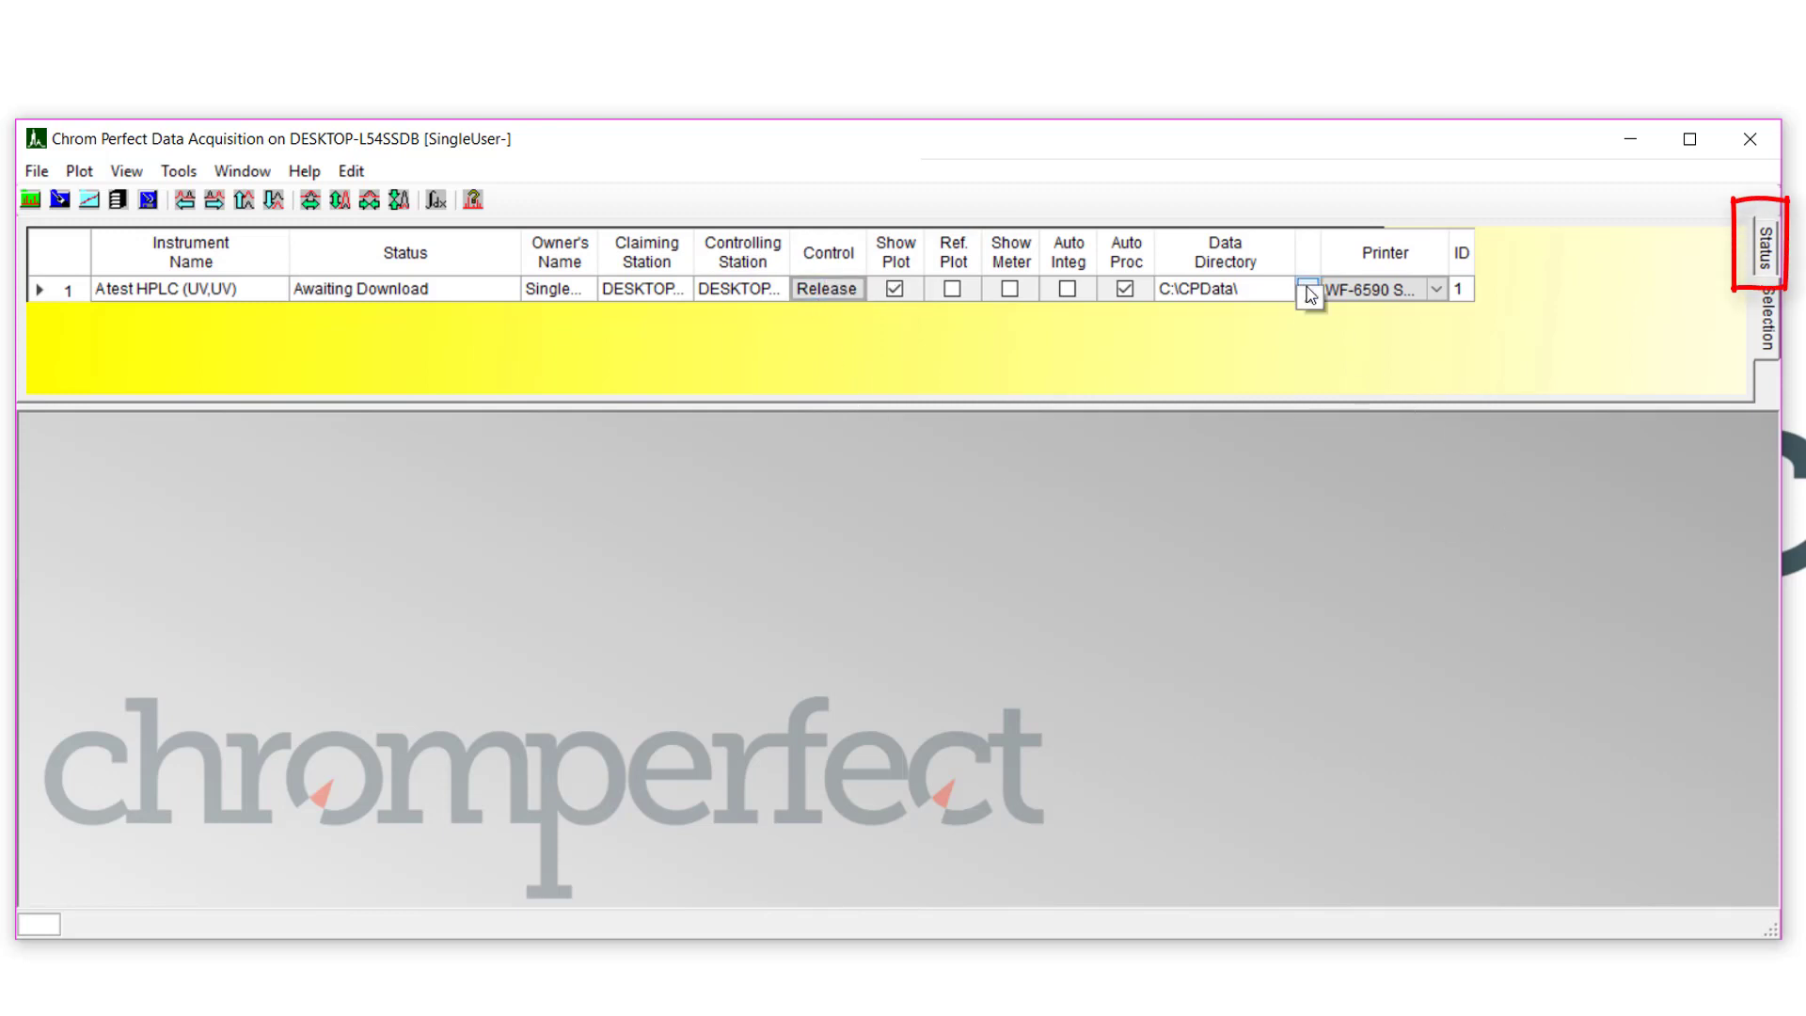
- Show the instrument status view and open the download parameters for the A test HPLC instrument
{"action": "left_click", "coordinate": [1766, 255]}
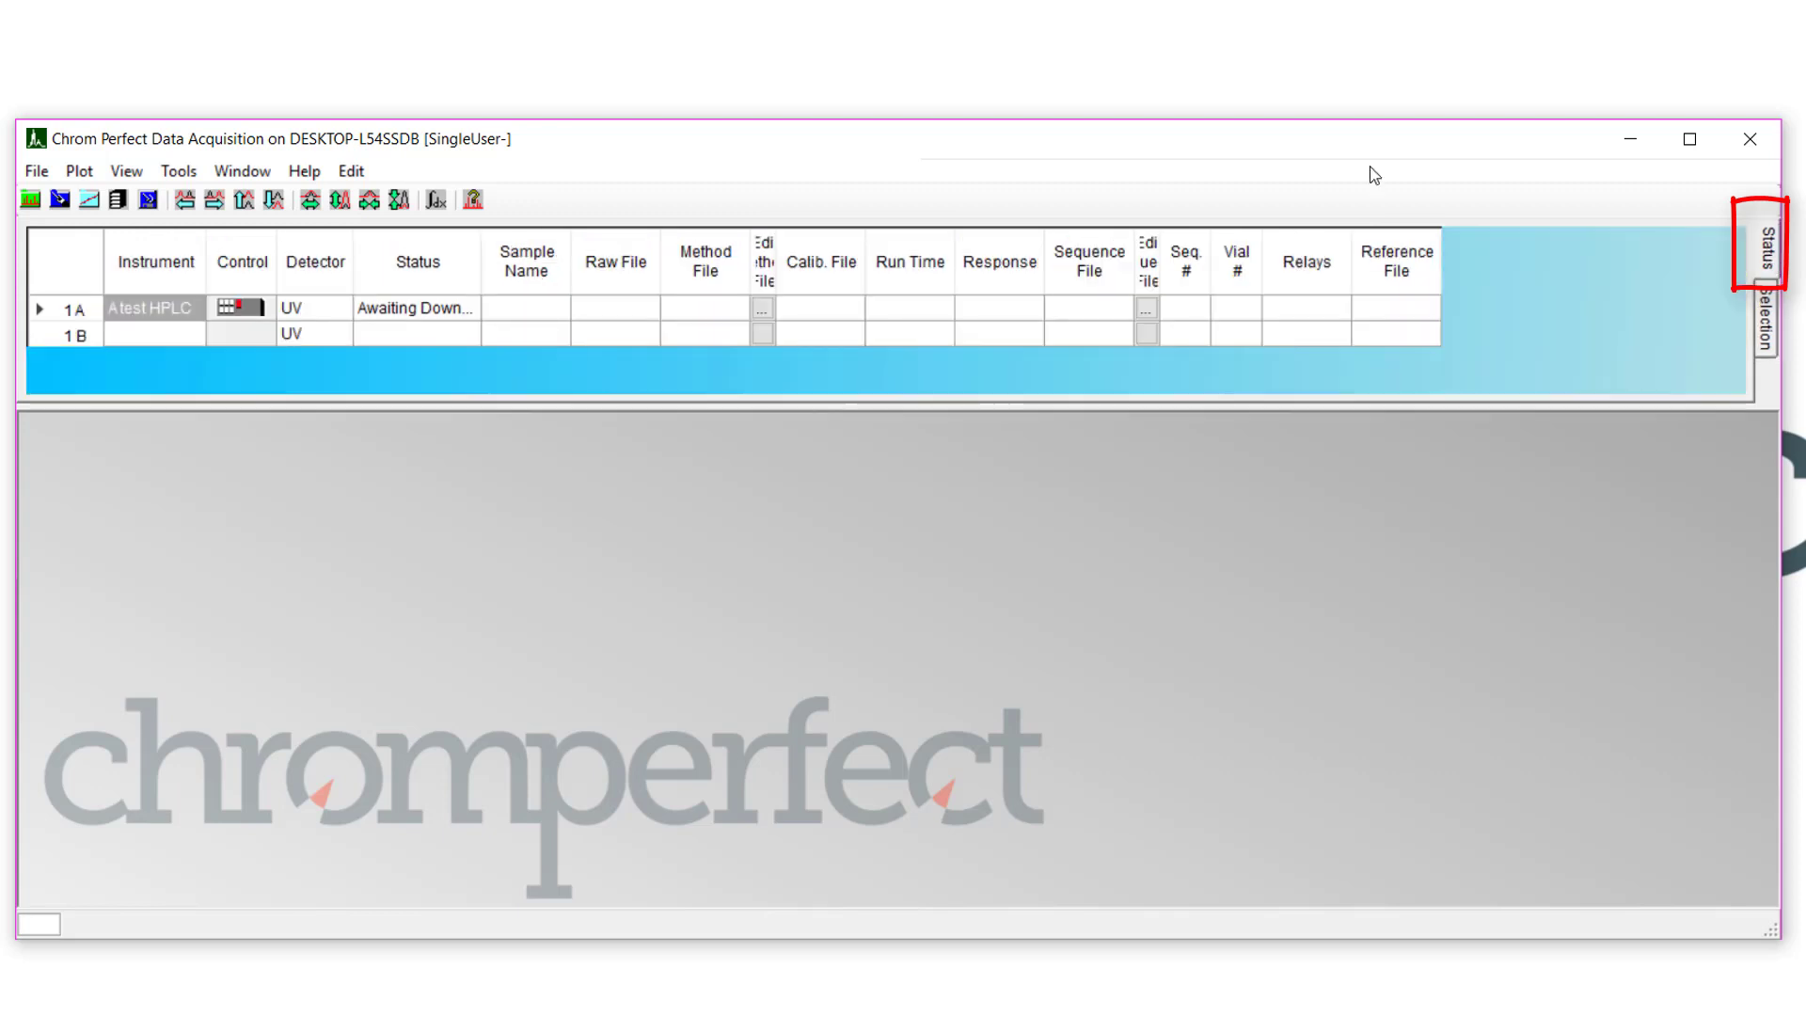
{"action": "right_click", "coordinate": [440, 308]}
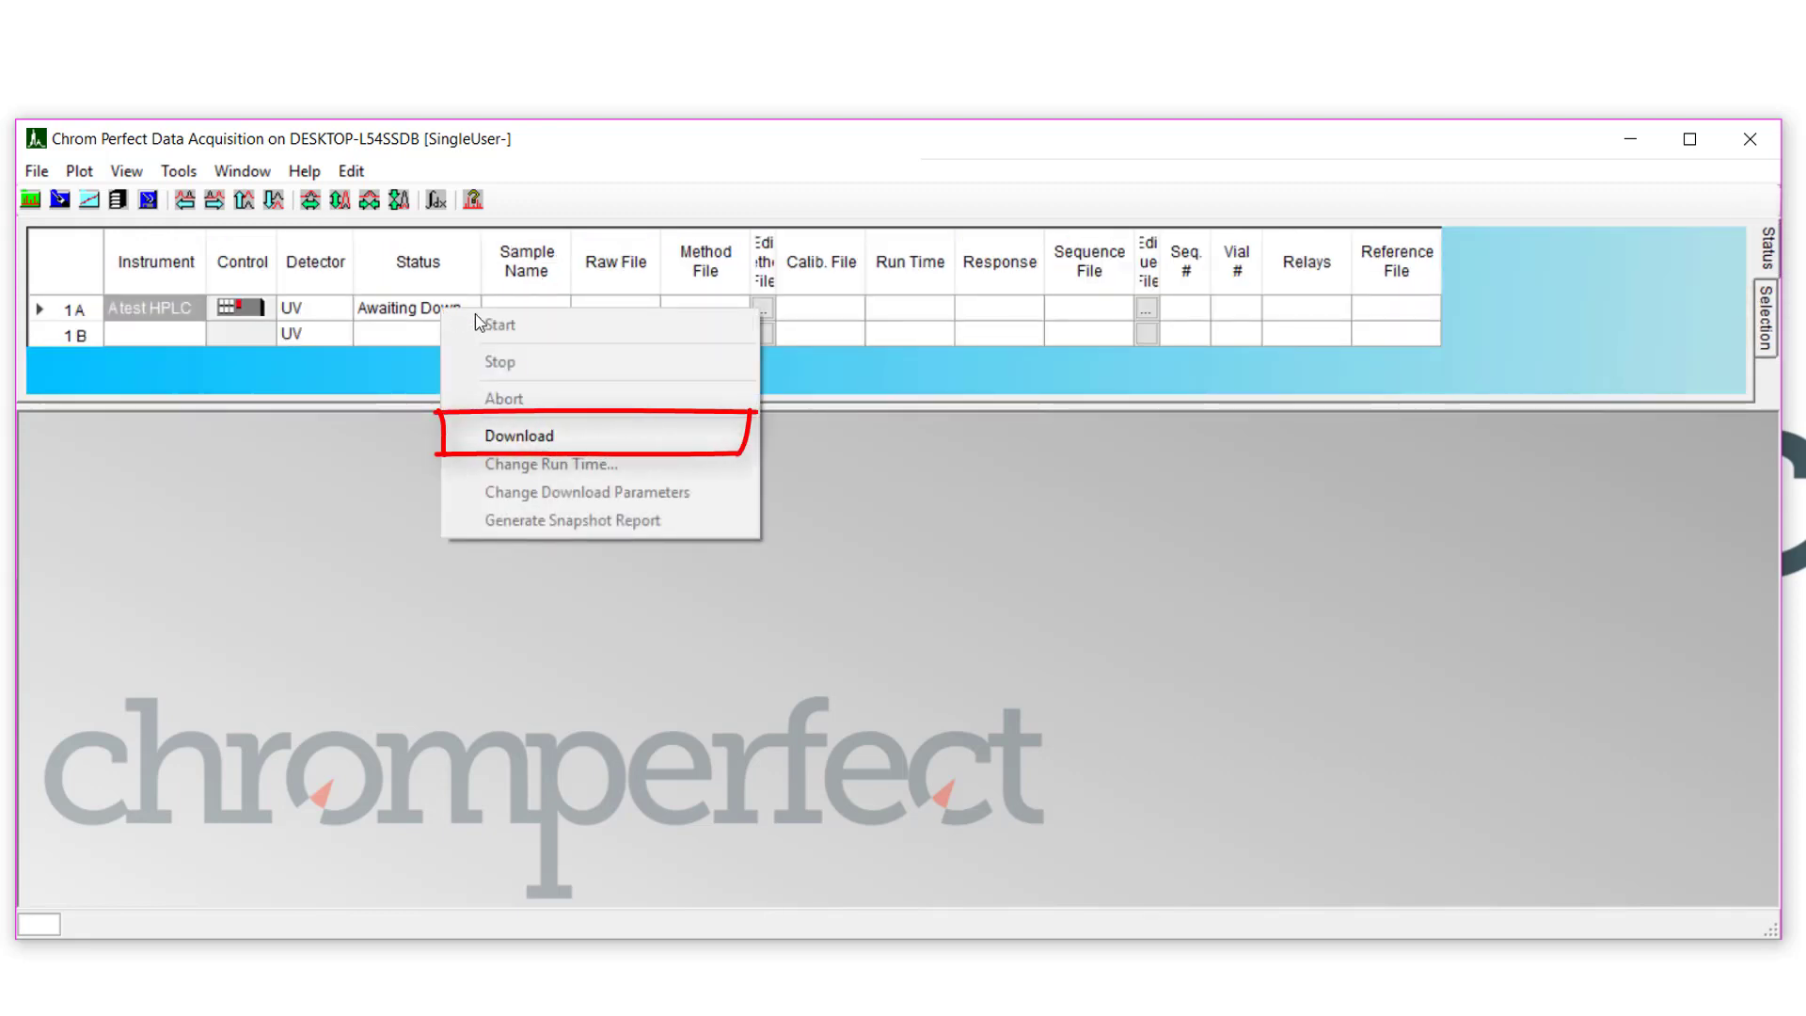
{"action": "left_click", "coordinate": [289, 597]}
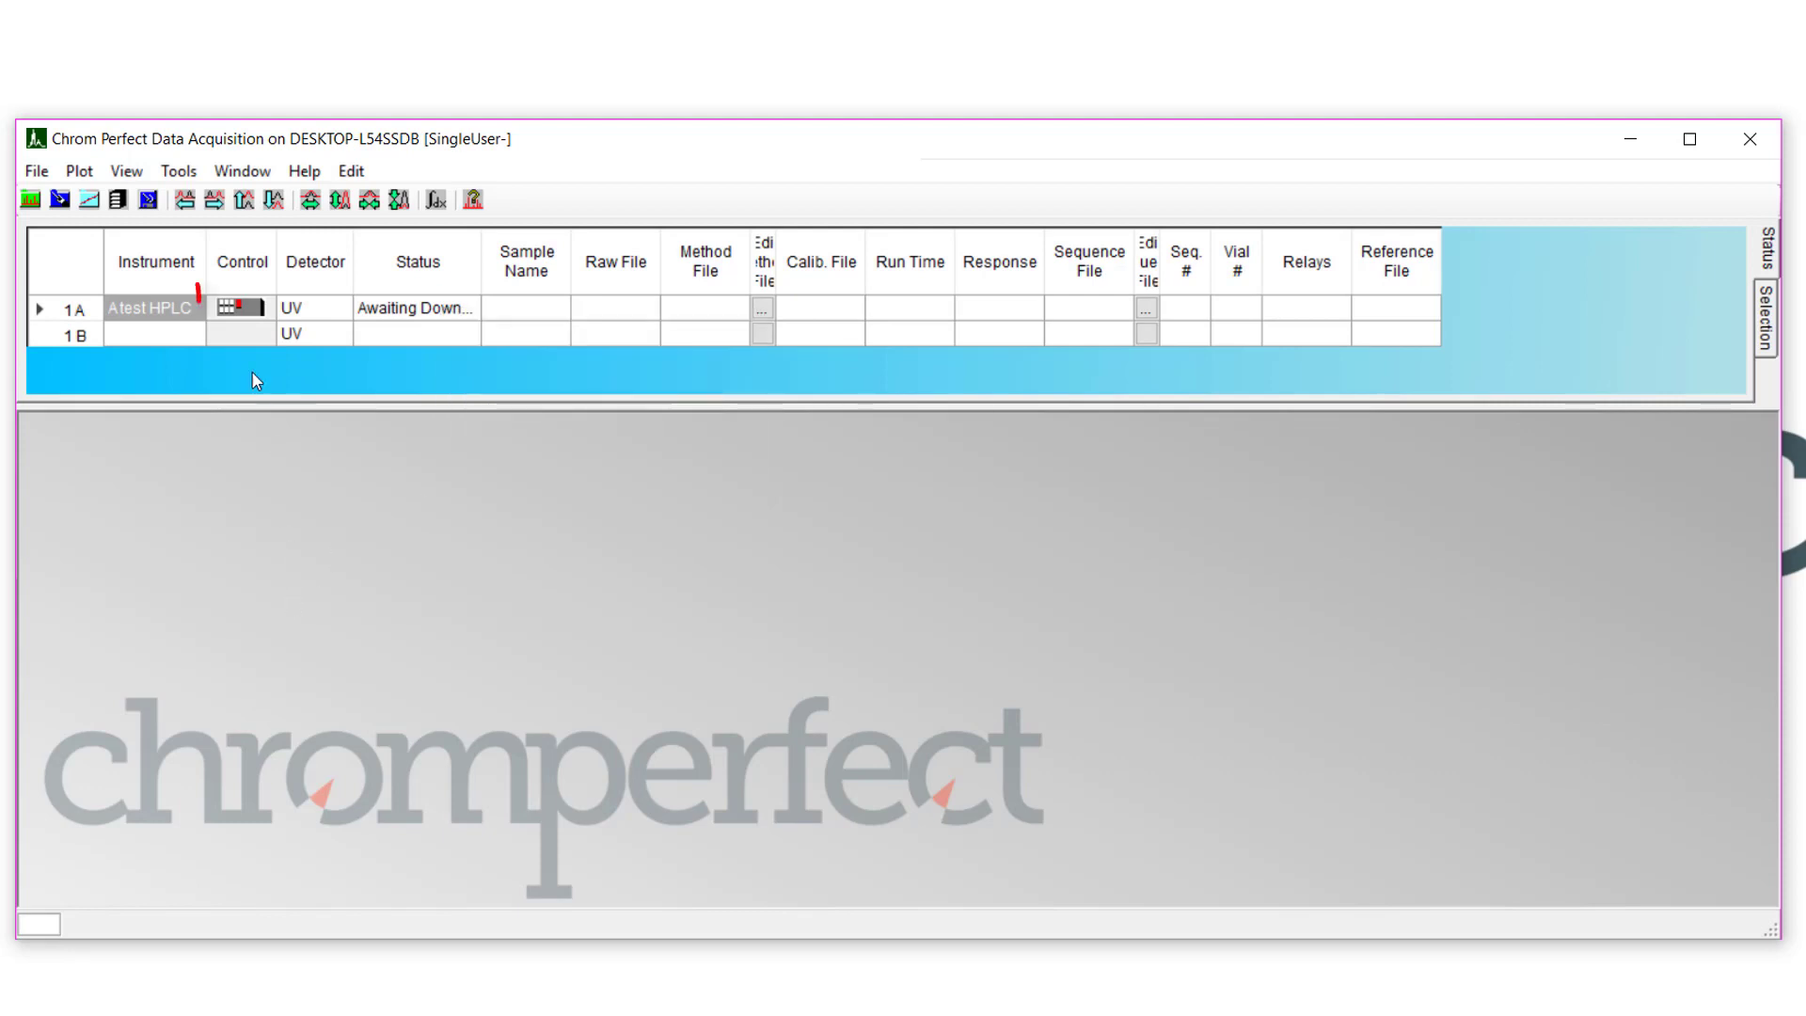
{"action": "left_click", "coordinate": [246, 309]}
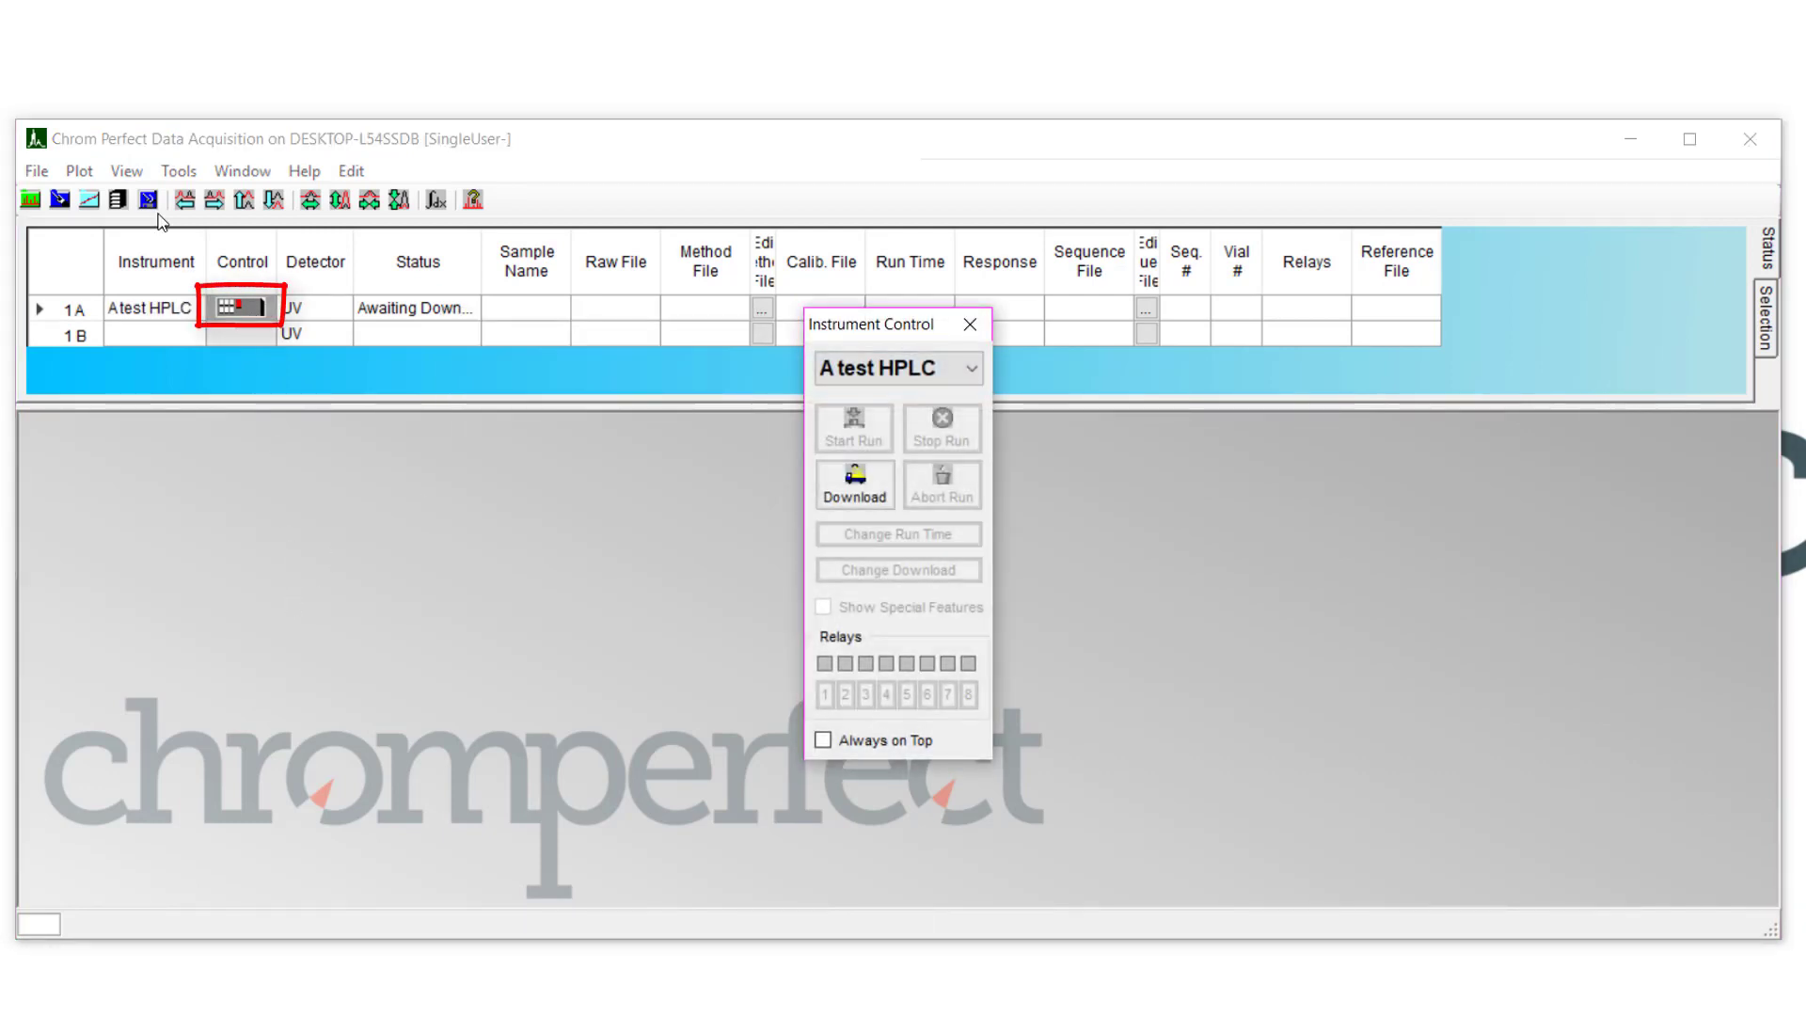
{"action": "left_click", "coordinate": [875, 494]}
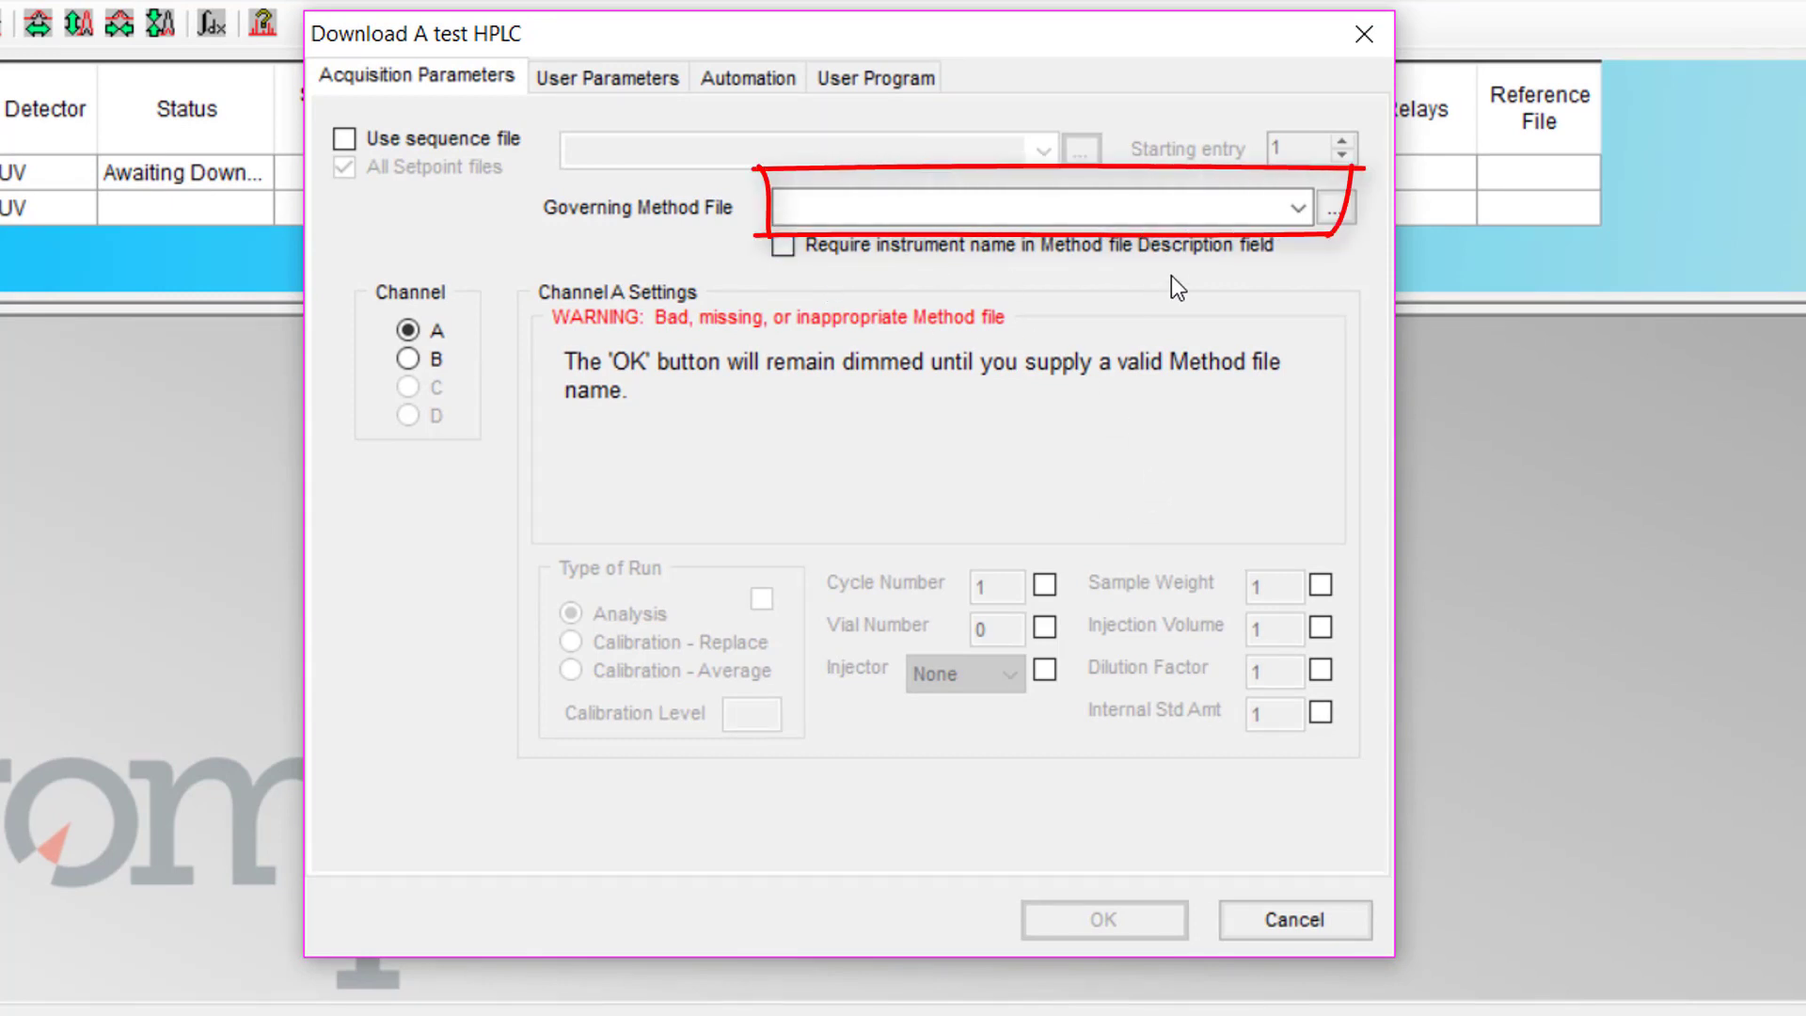
- Set the governing method file to Amino.met from the C:\CPData\SampleData folder
{"action": "left_click", "coordinate": [1297, 205]}
{"action": "left_click", "coordinate": [1343, 205]}
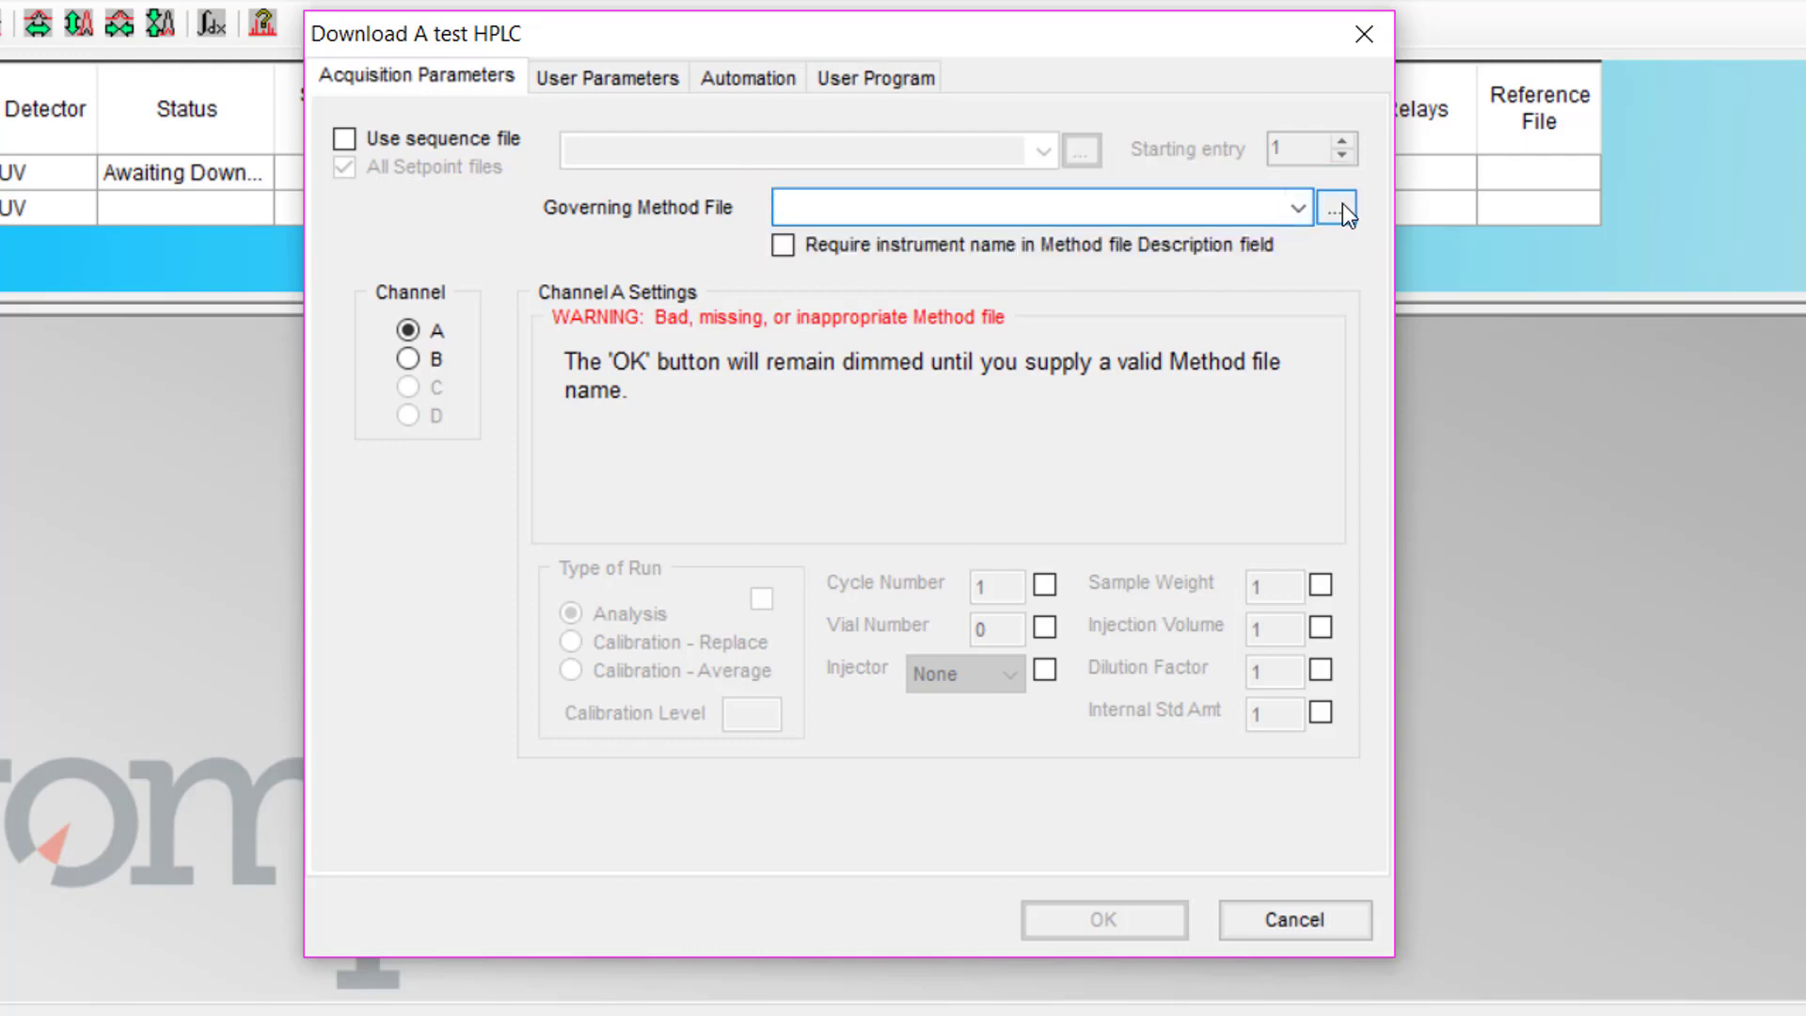
{"action": "left_click", "coordinate": [1341, 205]}
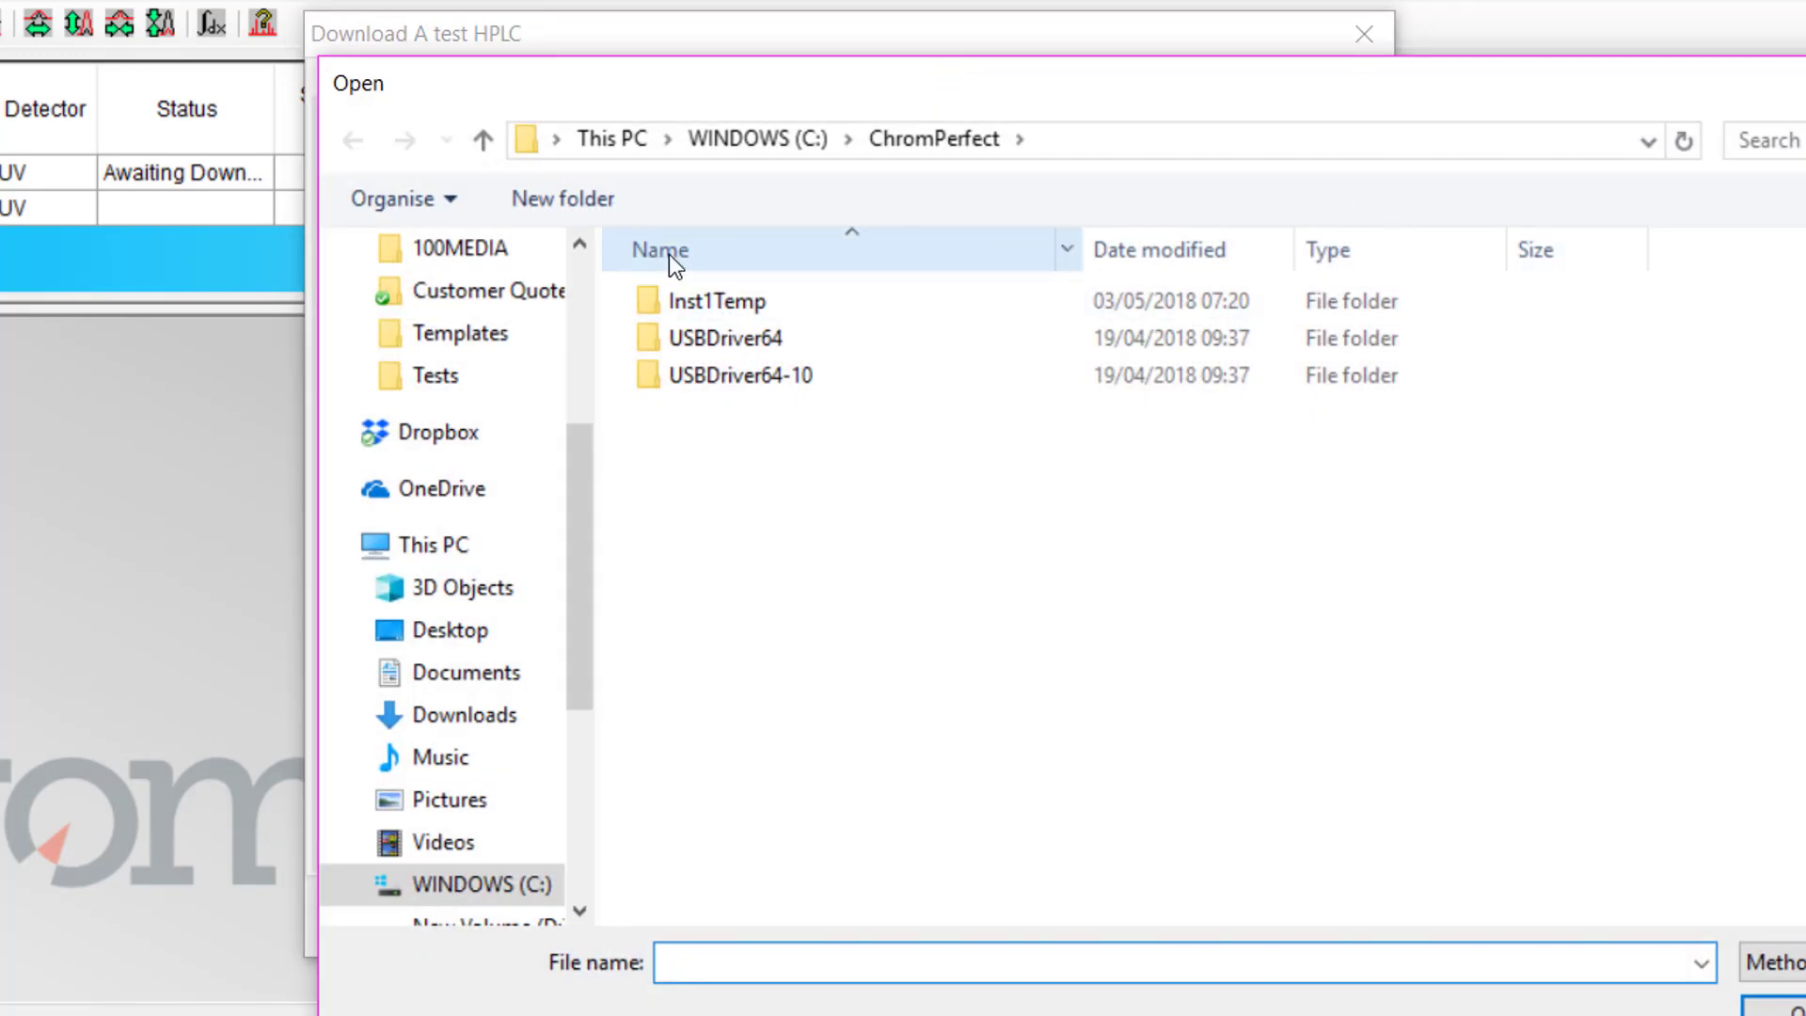
{"action": "left_click", "coordinate": [611, 141]}
{"action": "key", "text": "Return"}
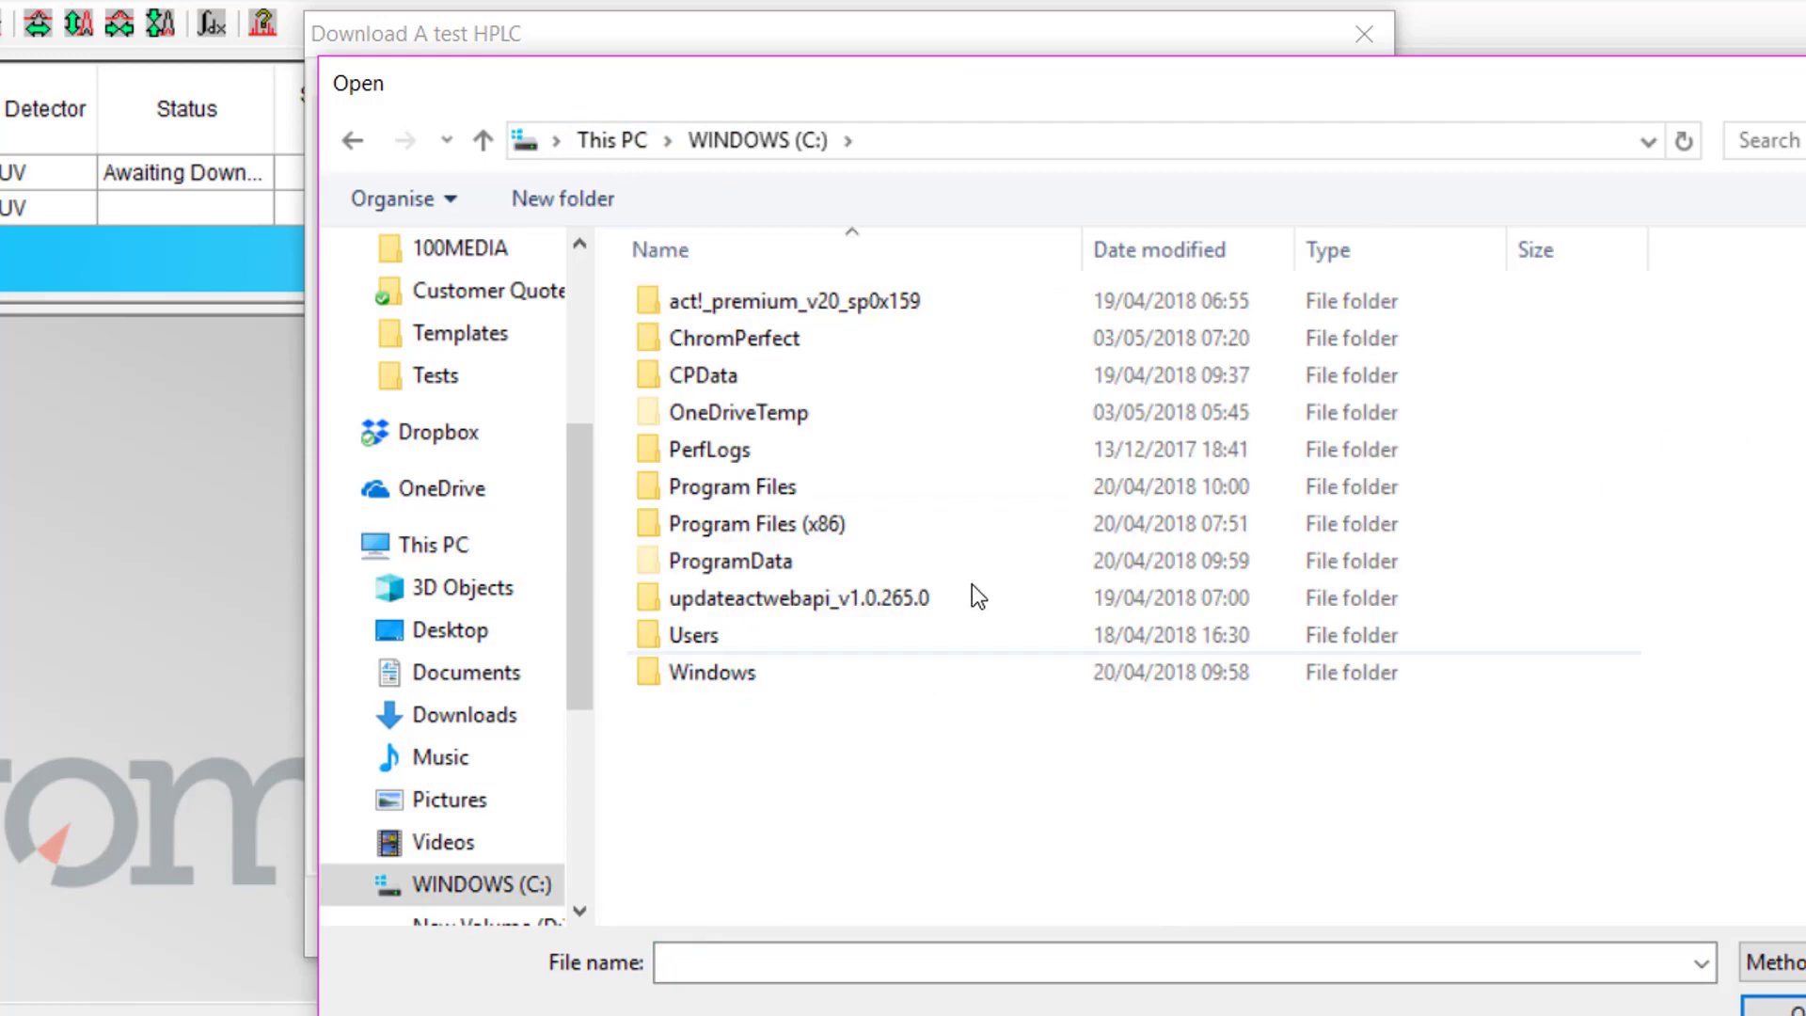
{"action": "double_click", "coordinate": [804, 381]}
{"action": "double_click", "coordinate": [826, 423]}
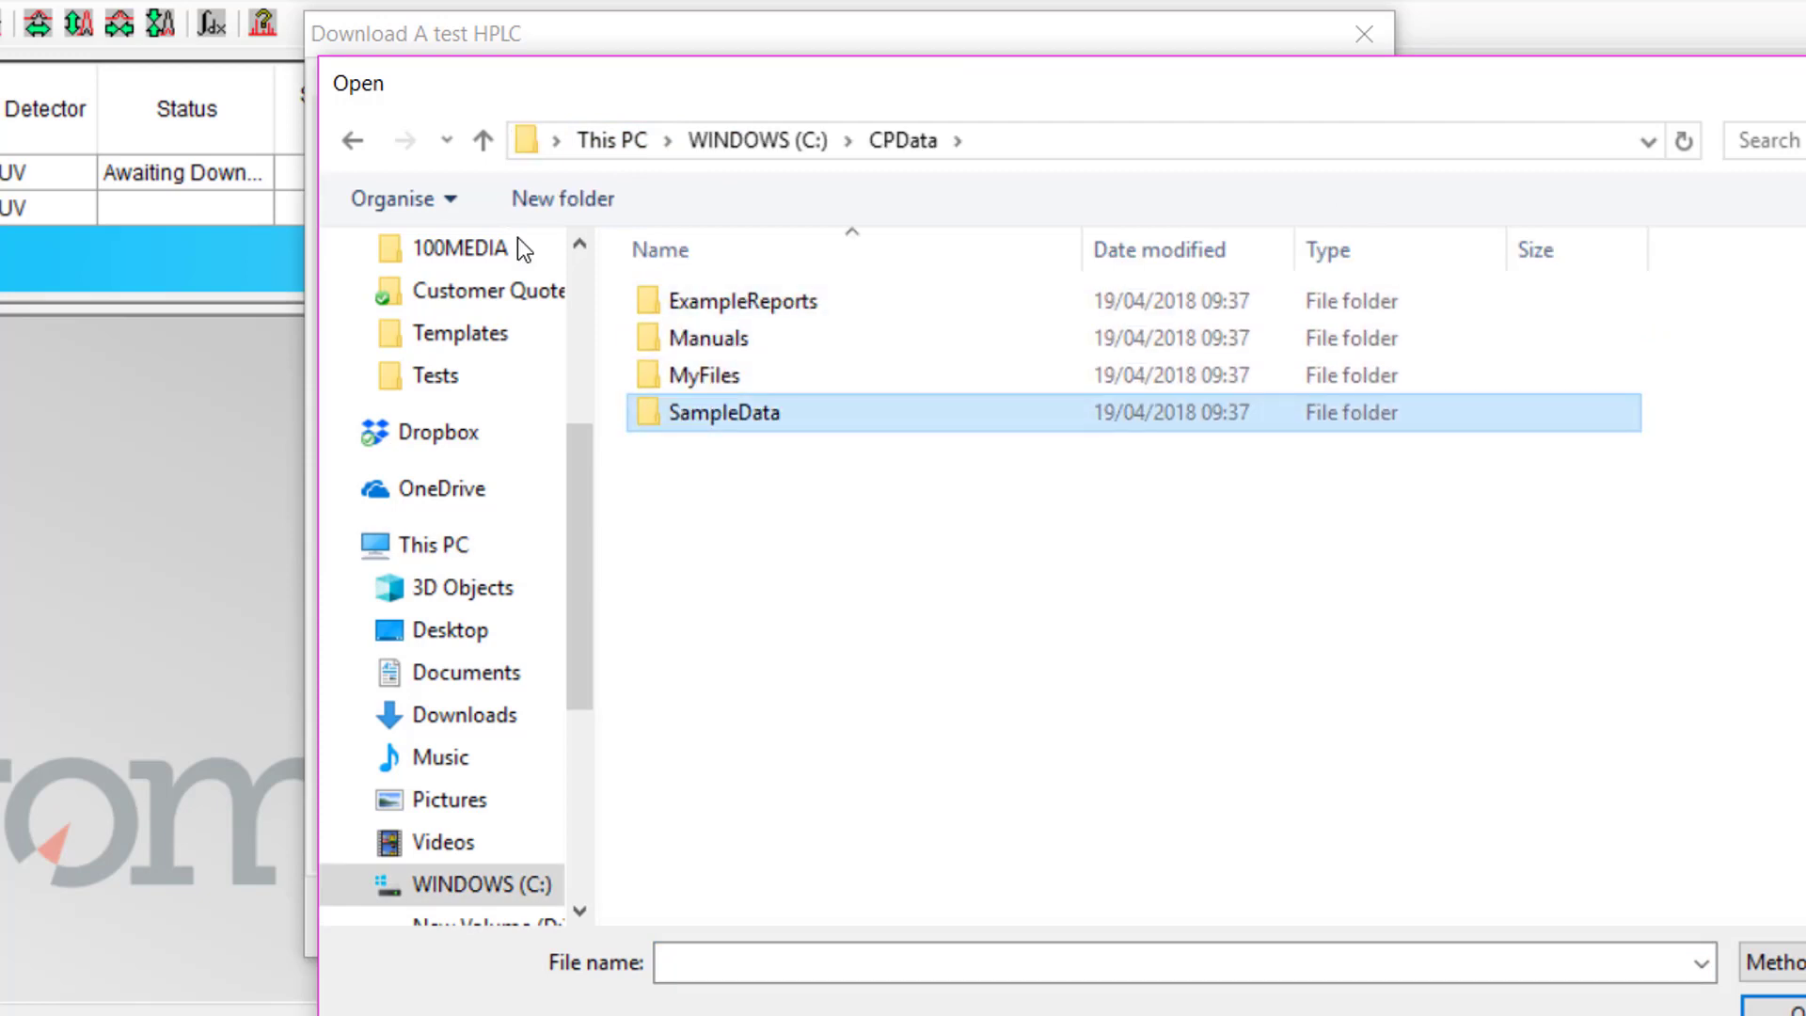
{"action": "left_click", "coordinate": [720, 341]}
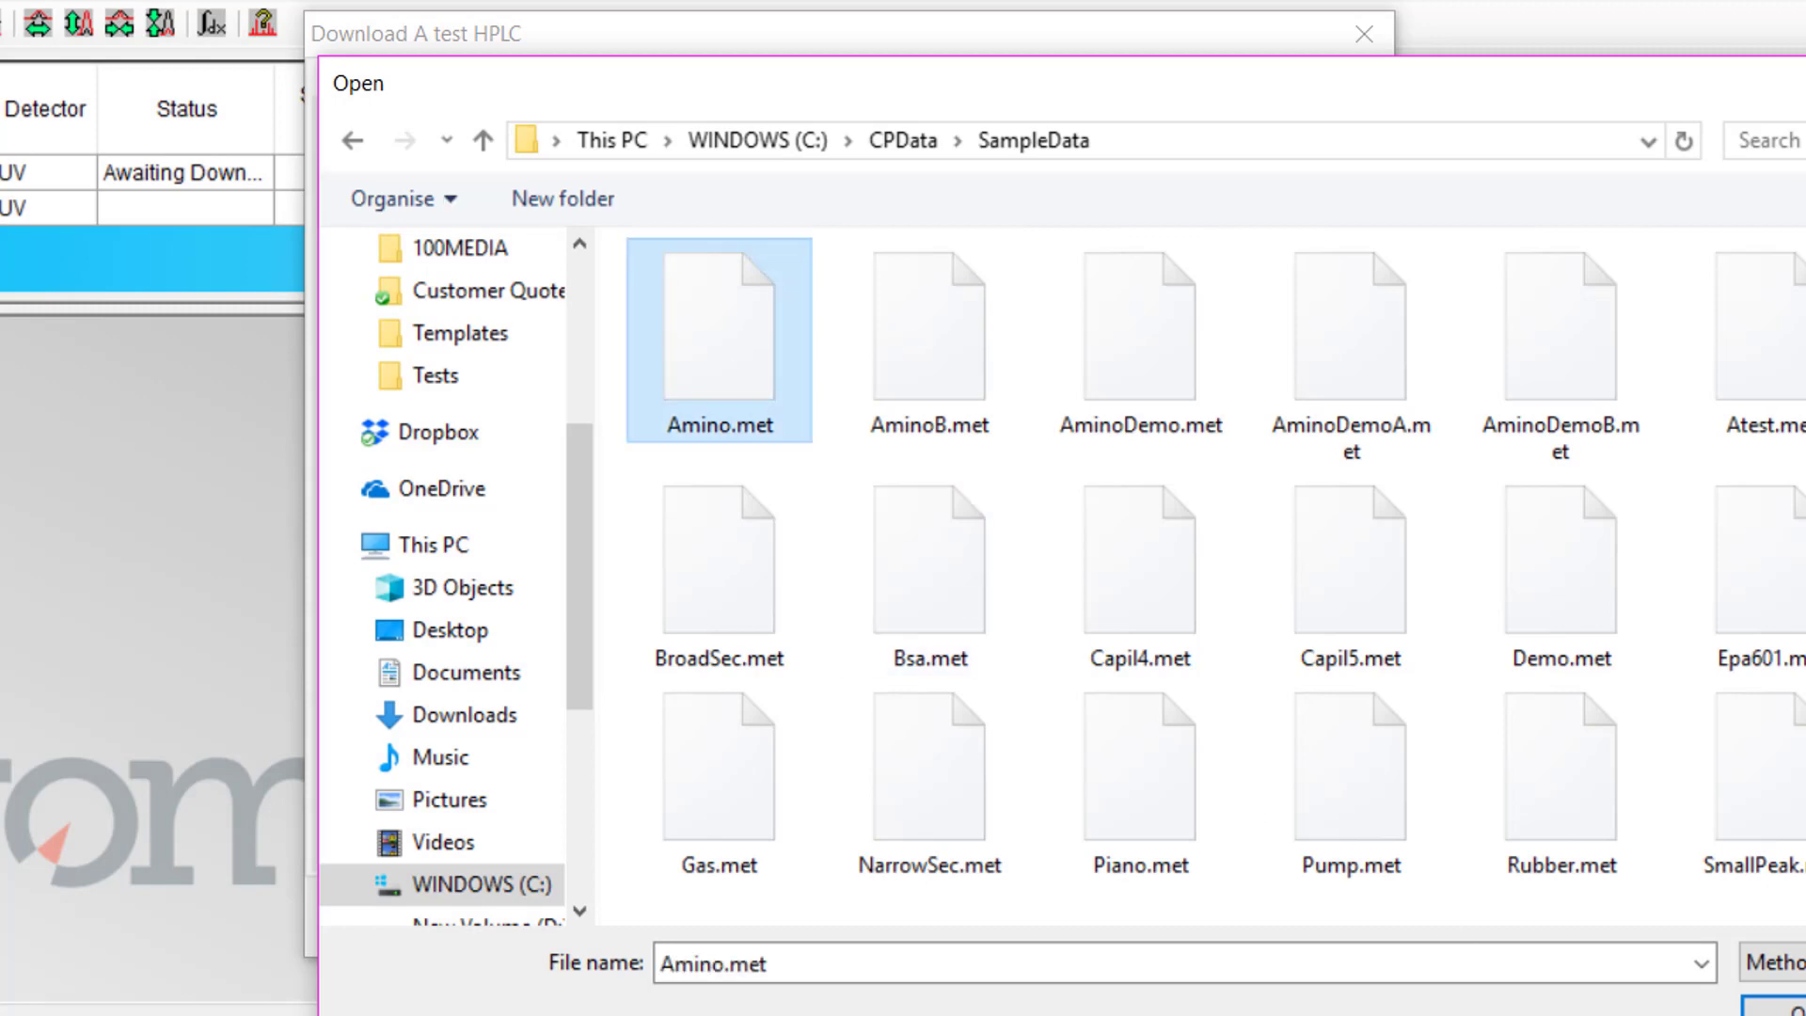
{"action": "key", "text": "Return"}
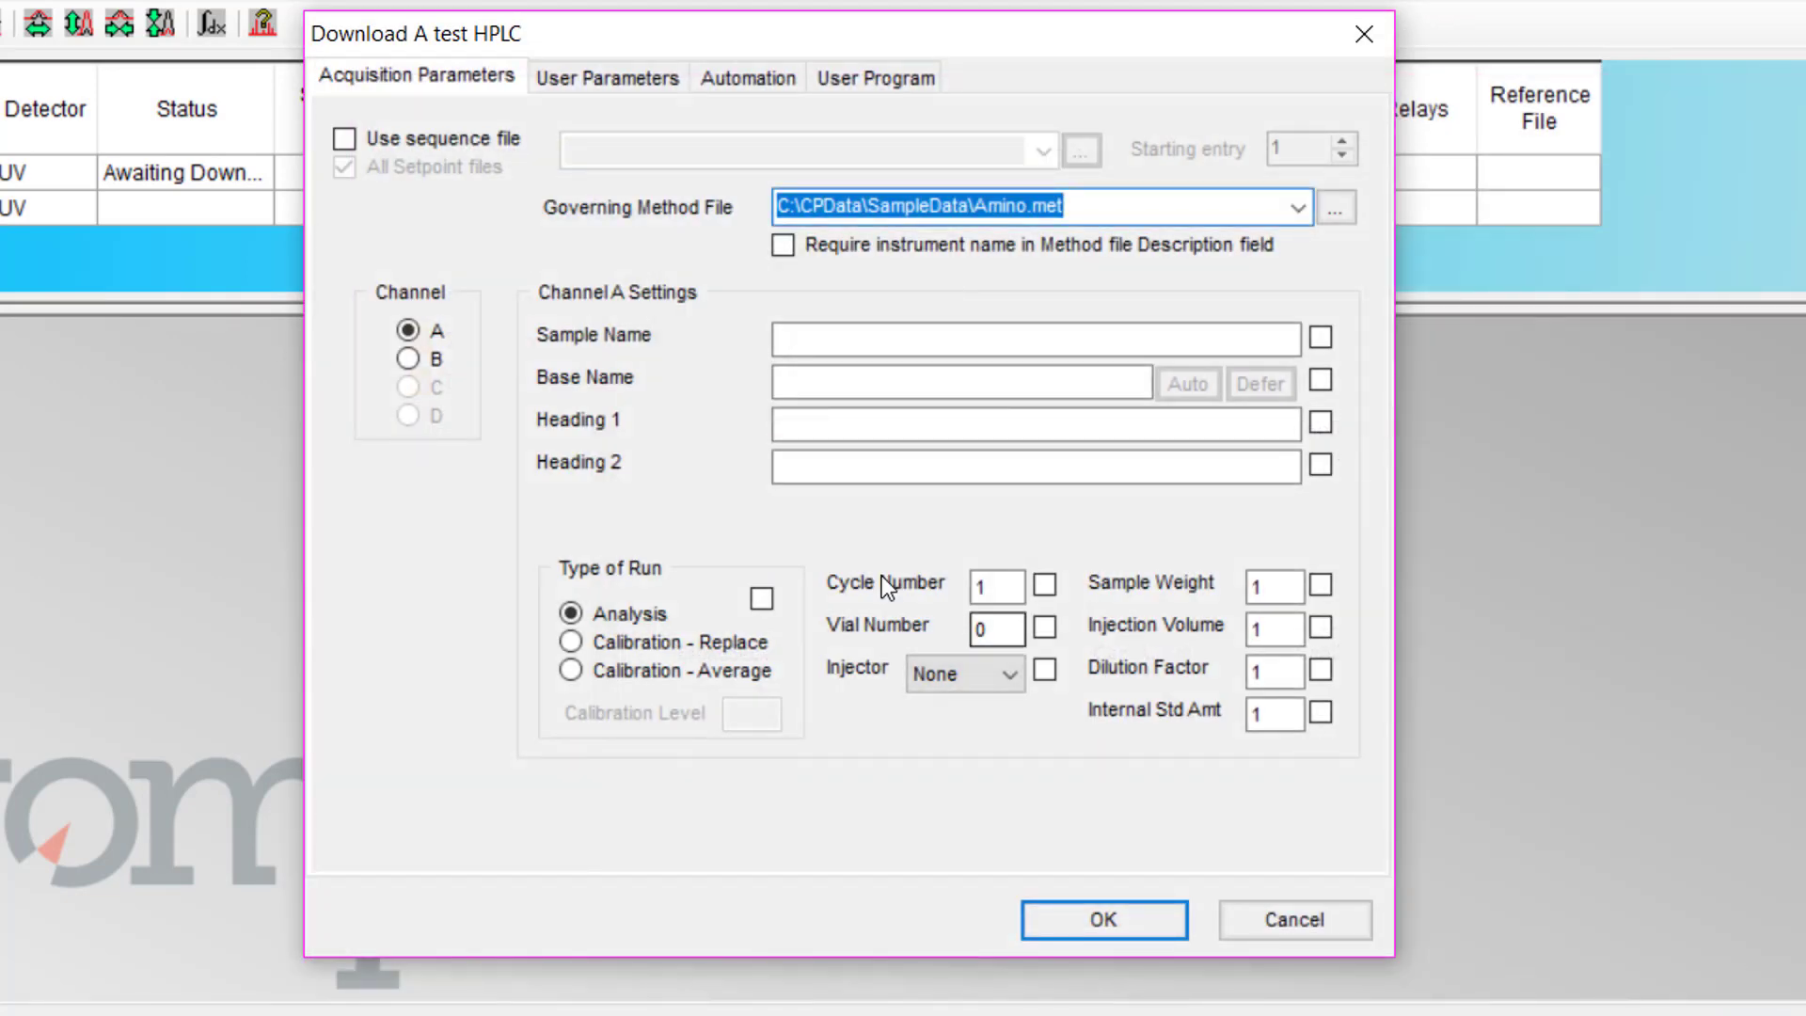
- For channel A, enter the sample name "A test analysis" and the base name "test"
{"action": "left_click", "coordinate": [796, 339]}
{"action": "type", "text": "A test"}
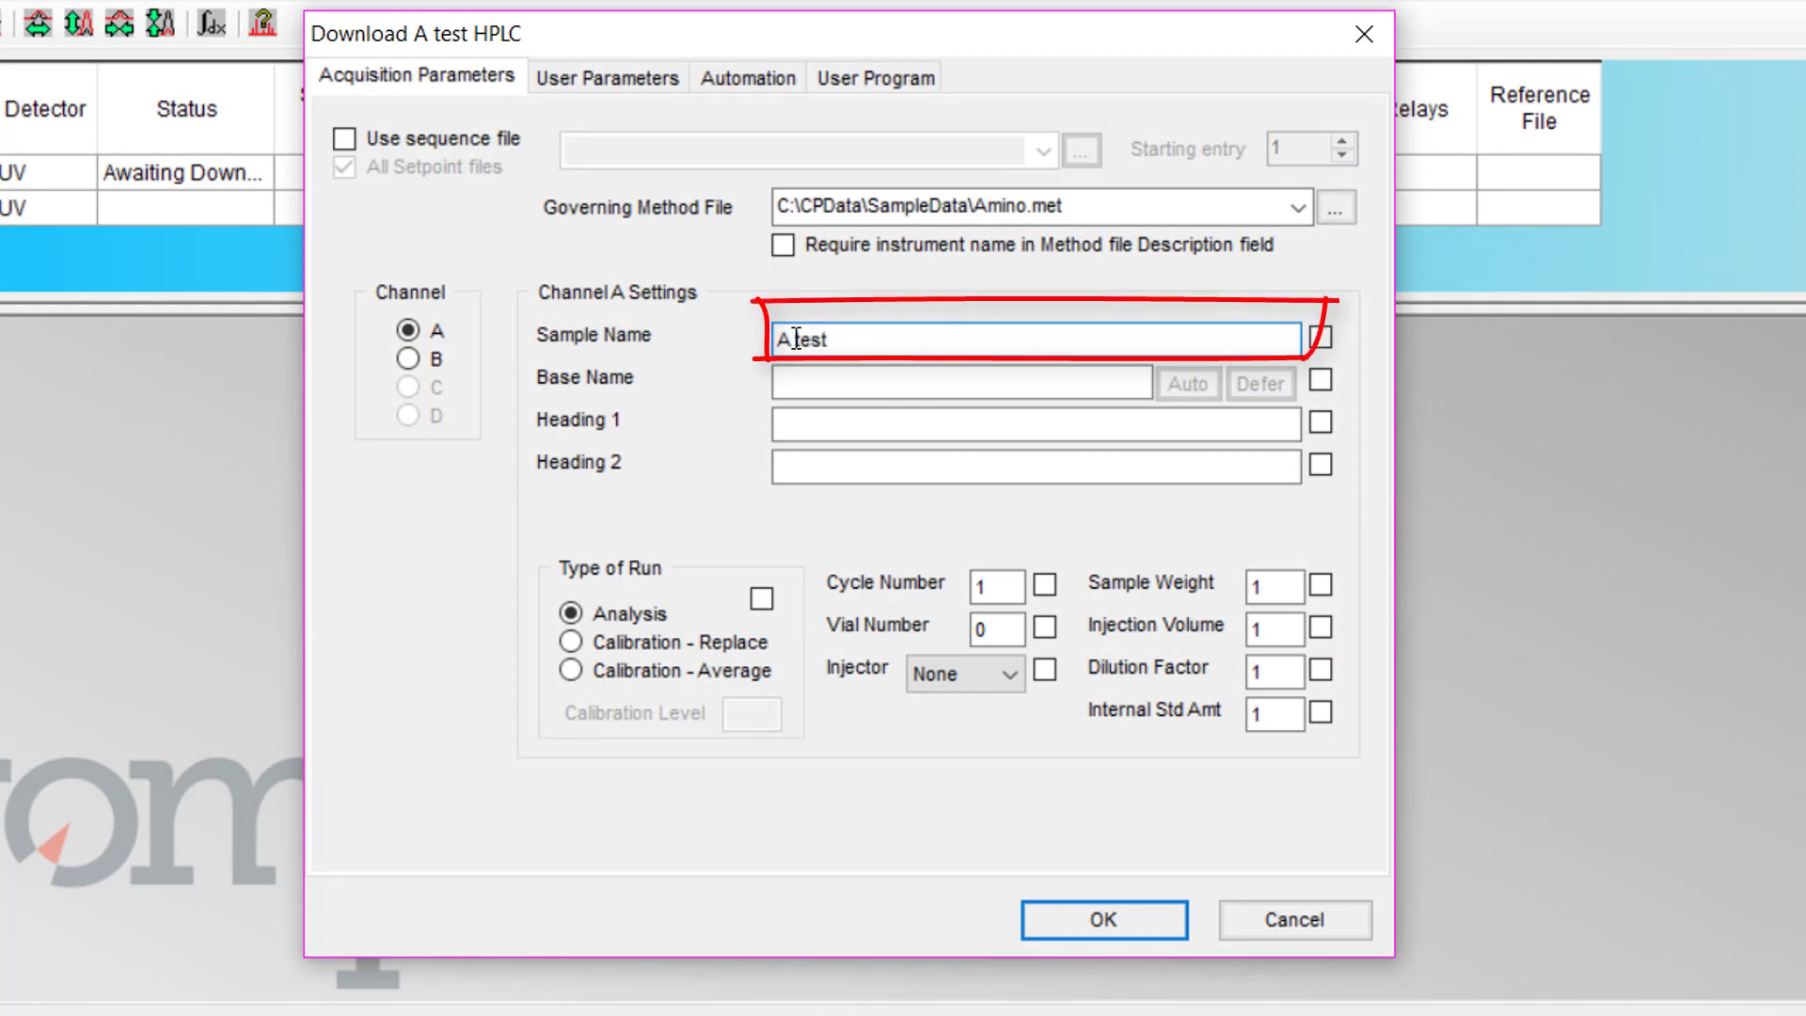
{"action": "type", "text": " analysis"}
{"action": "left_click", "coordinate": [835, 383]}
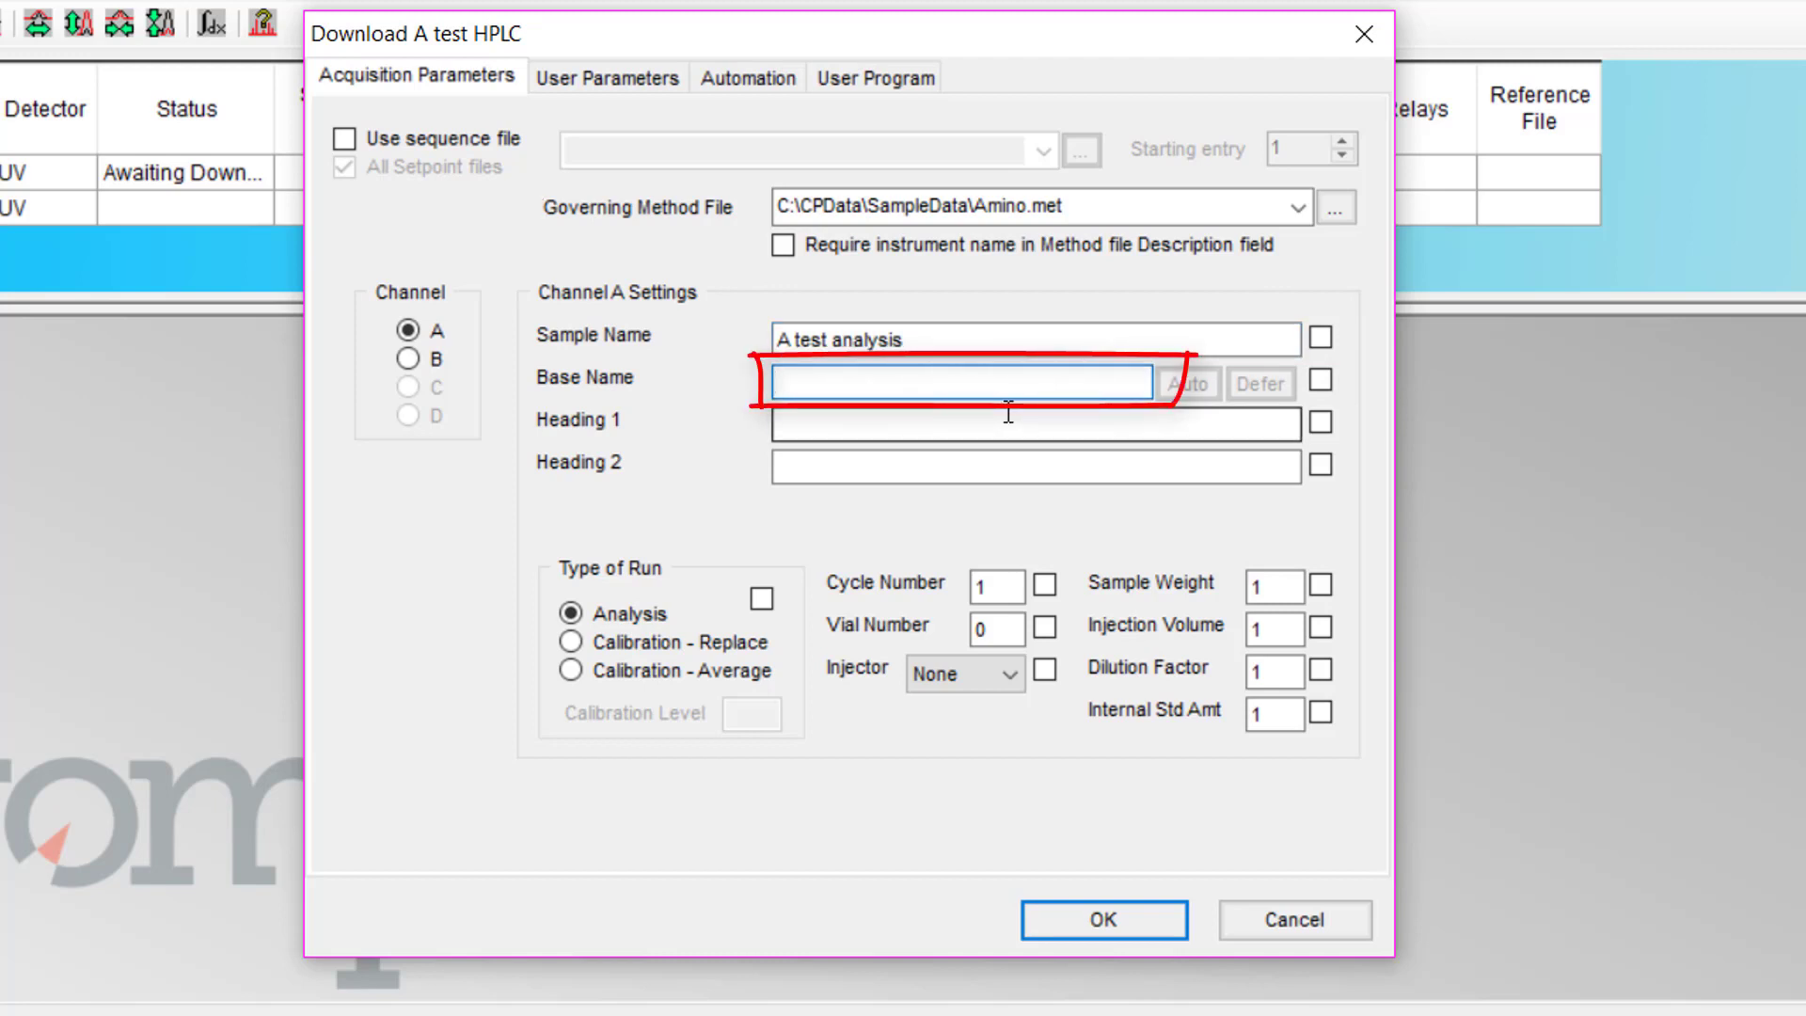
{"action": "type", "text": "test"}
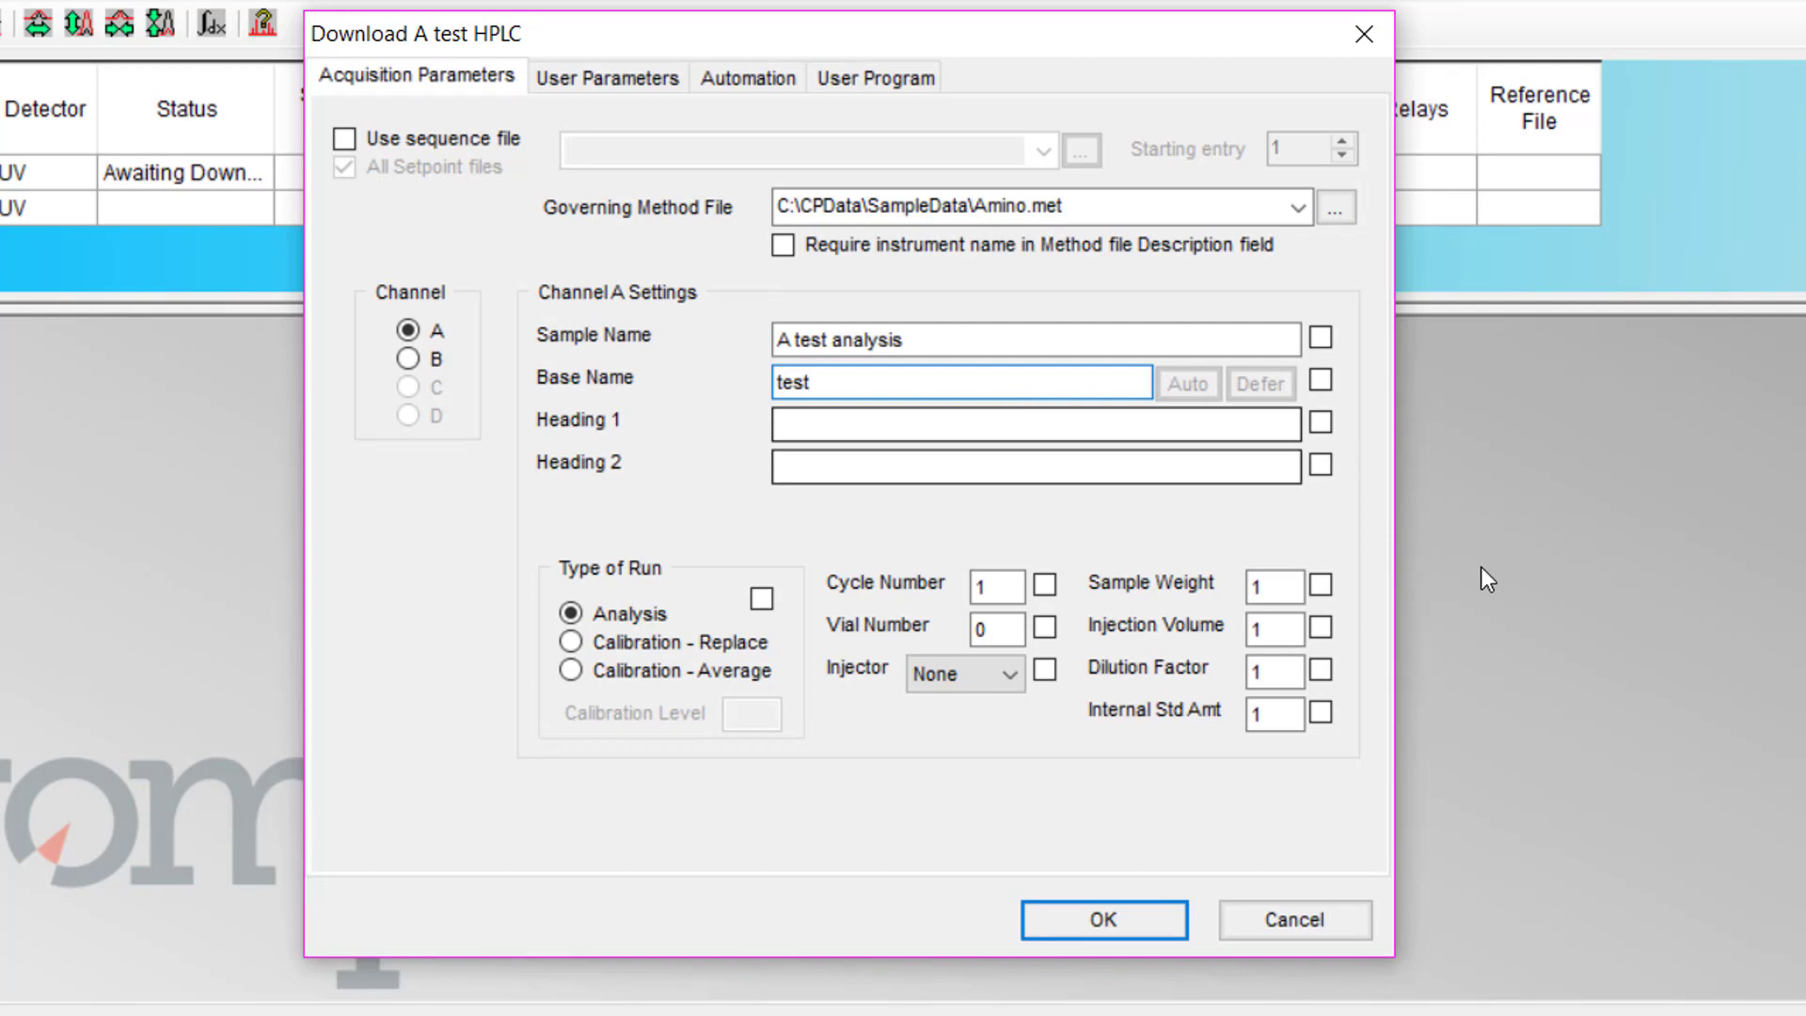
- Set channel A's Heading 1 to "a test sample" and Heading 2 to "using a virtual instrument"
{"action": "left_click", "coordinate": [823, 431]}
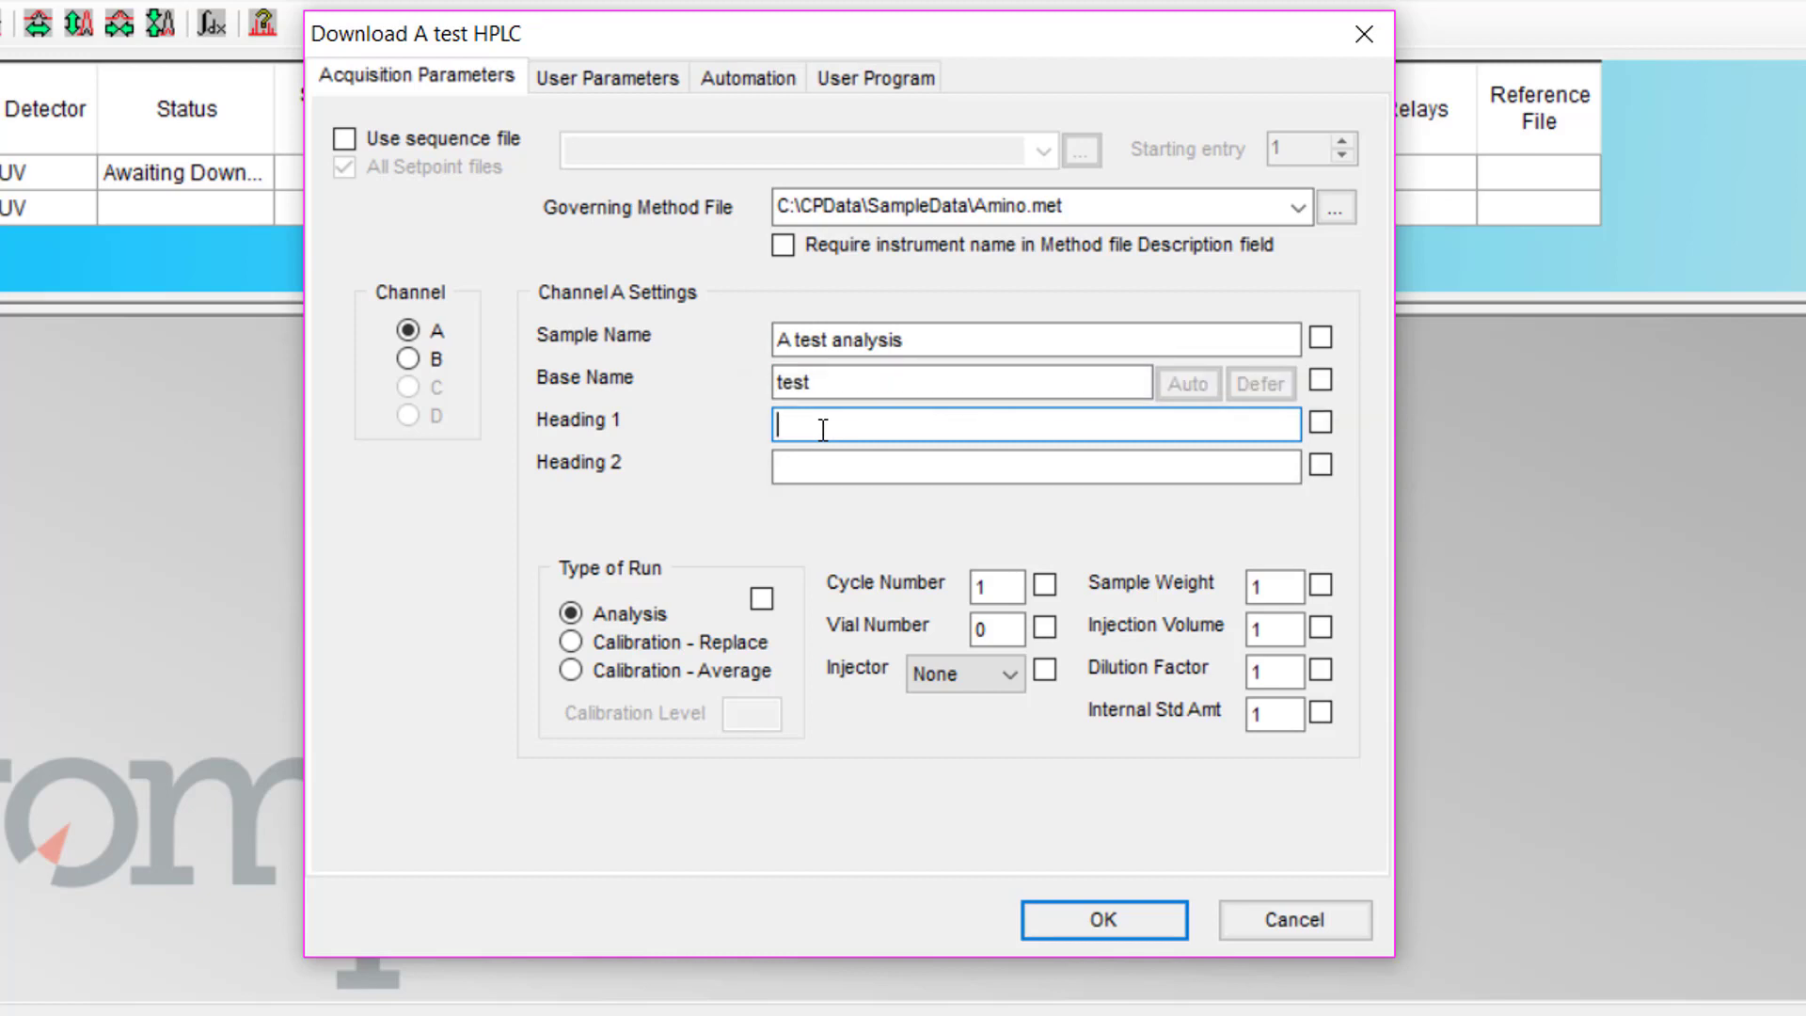
{"action": "type", "text": "a test sample"}
{"action": "left_click", "coordinate": [895, 461]}
{"action": "type", "text": "us"}
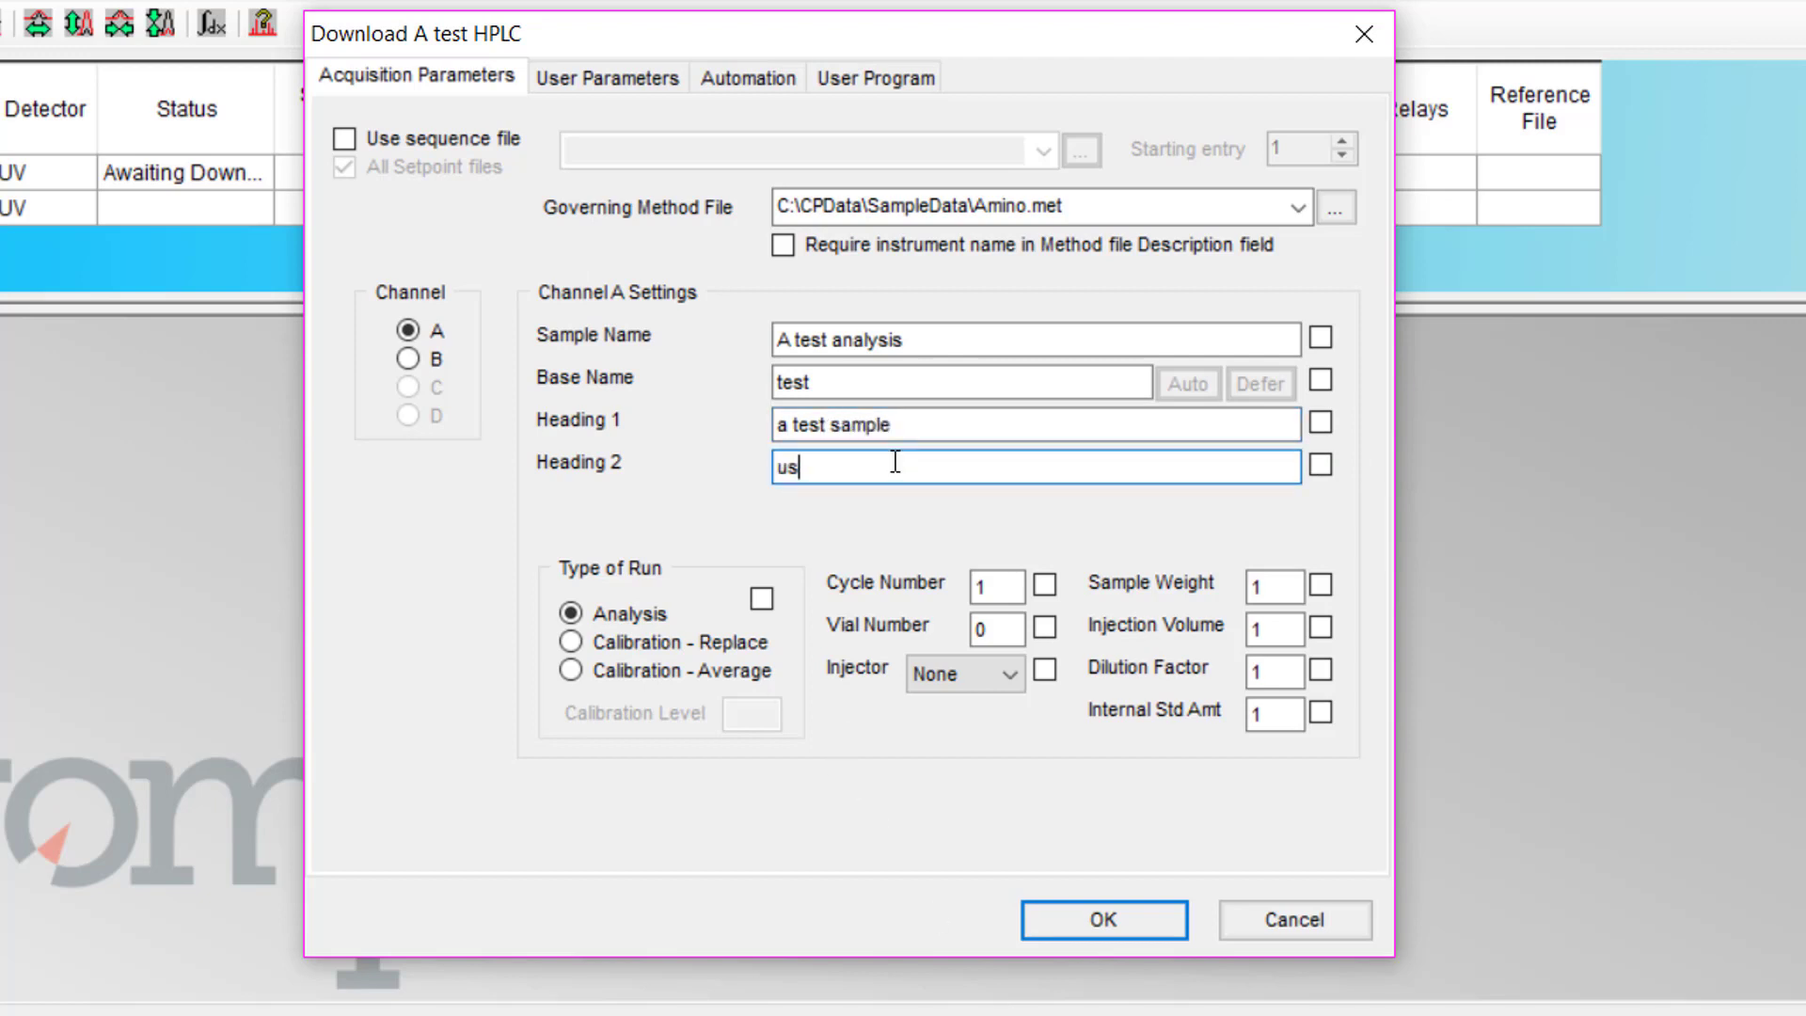
{"action": "type", "text": "ing a virtual instrument"}
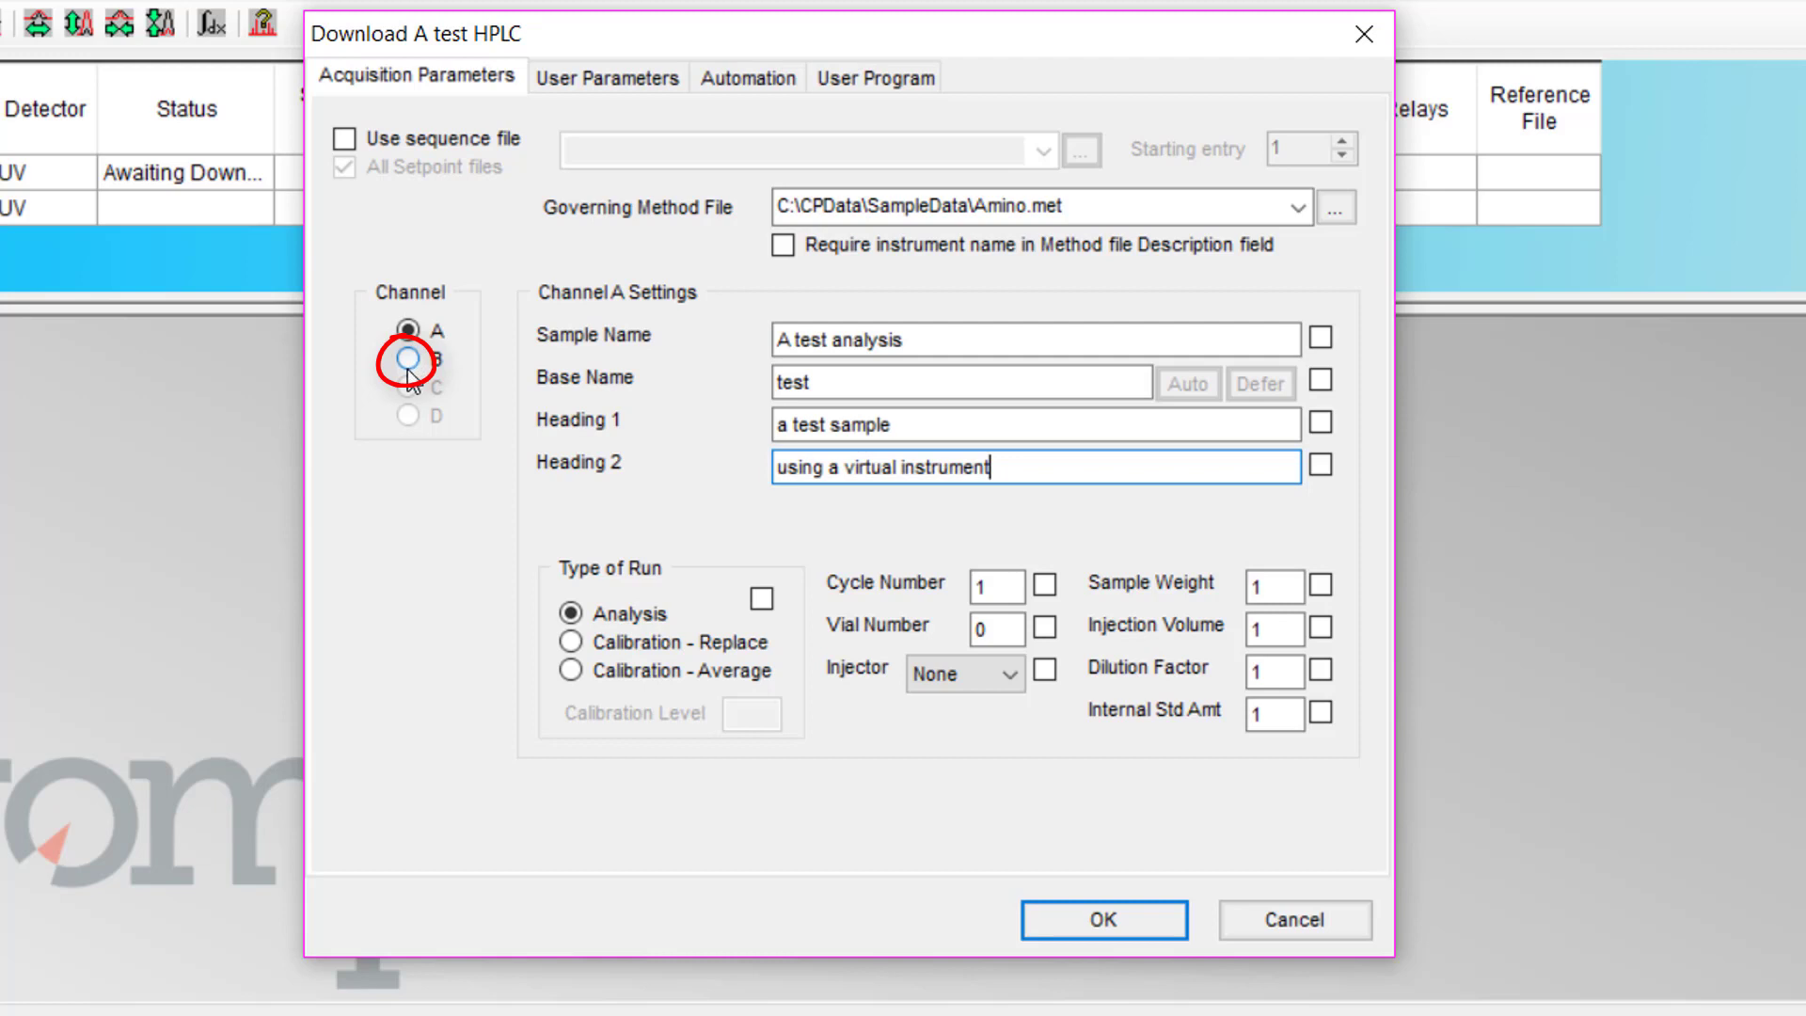
- For channel B, choose AminoB.met as processing method and enter sample name "test" and base name "test2"
{"action": "left_click", "coordinate": [408, 358]}
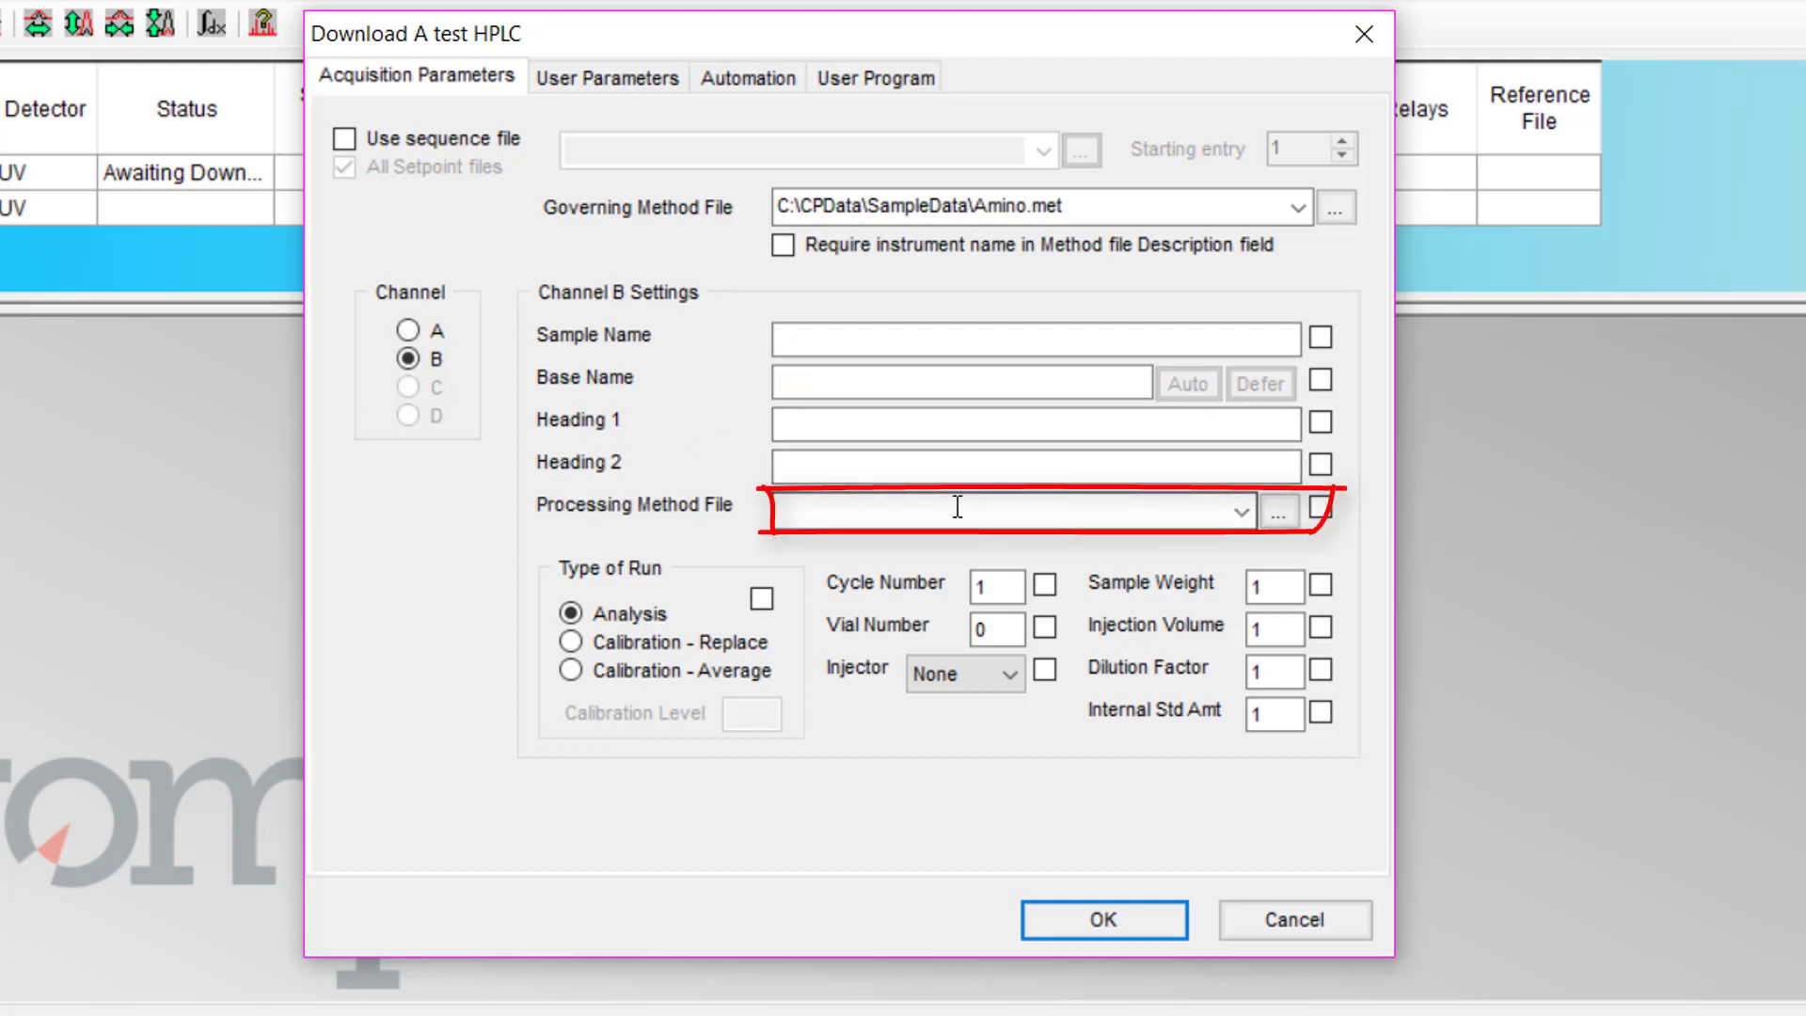
{"action": "left_click", "coordinate": [1246, 513]}
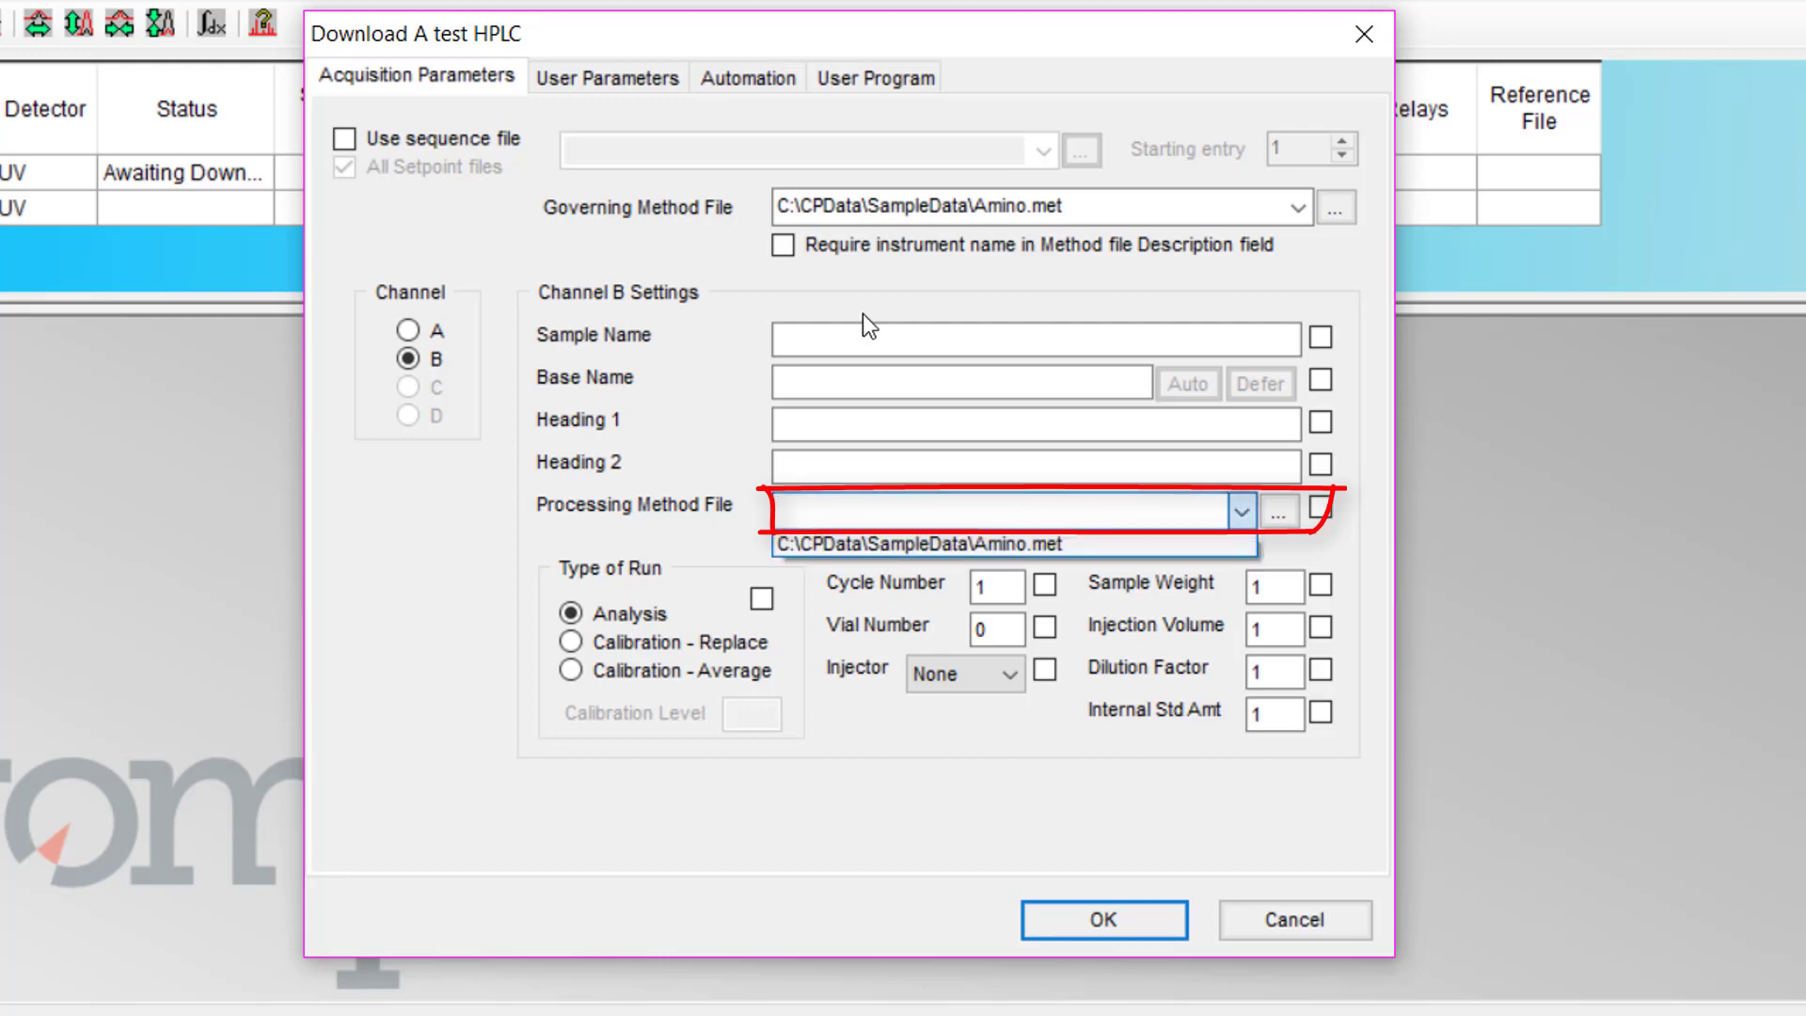
{"action": "left_click", "coordinate": [1284, 513]}
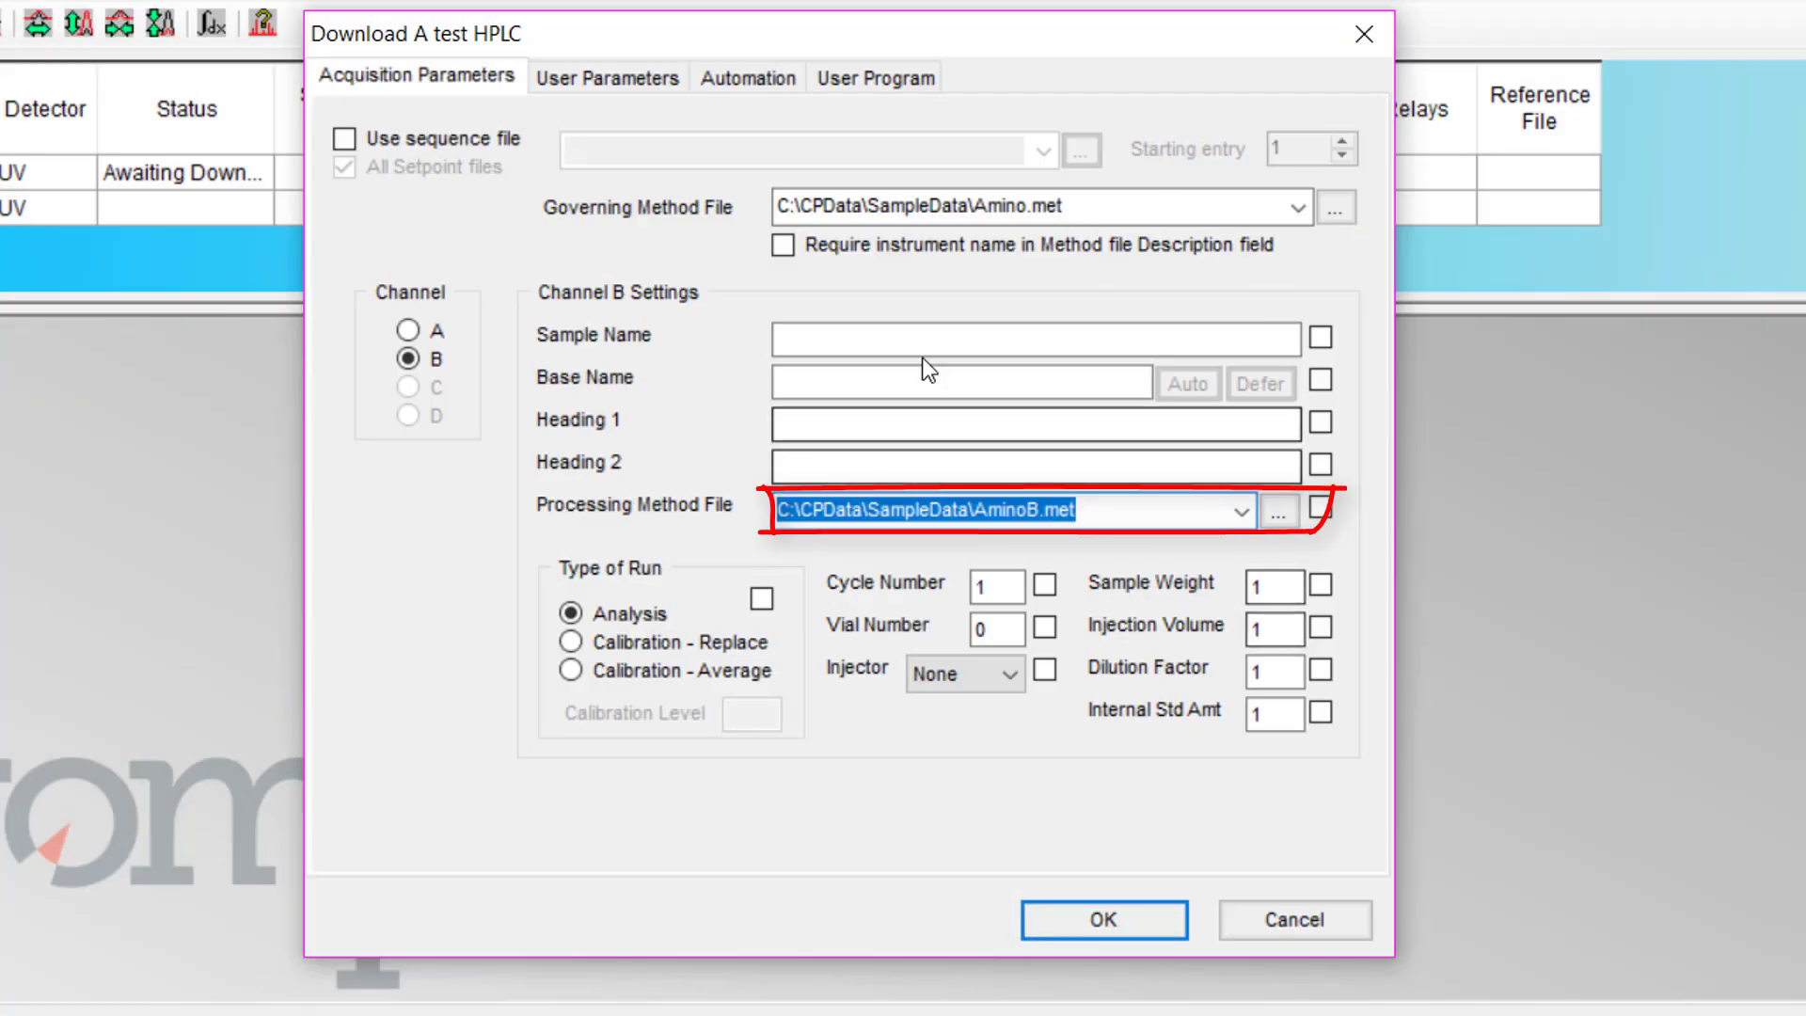
{"action": "left_click", "coordinate": [911, 342]}
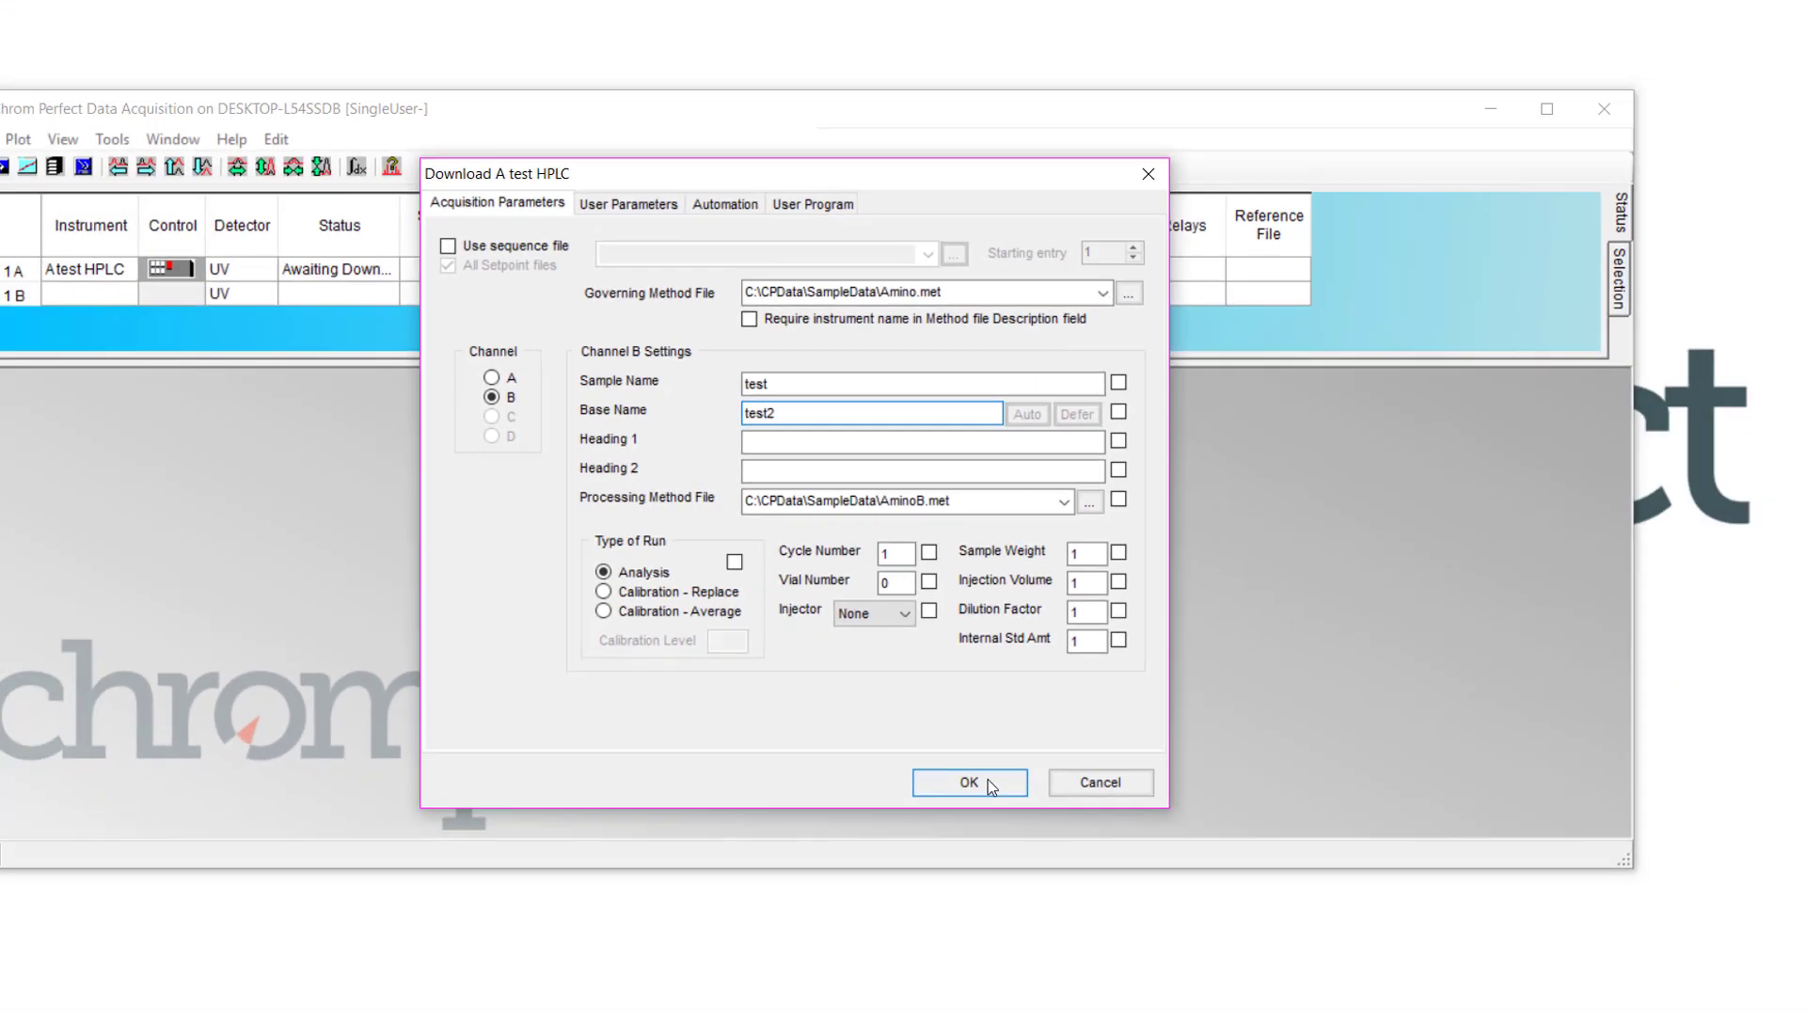
- Download the parameters to A test HPLC and start its run with the Instrument Control window moved clear of the acquisition window
{"action": "left_click", "coordinate": [988, 779]}
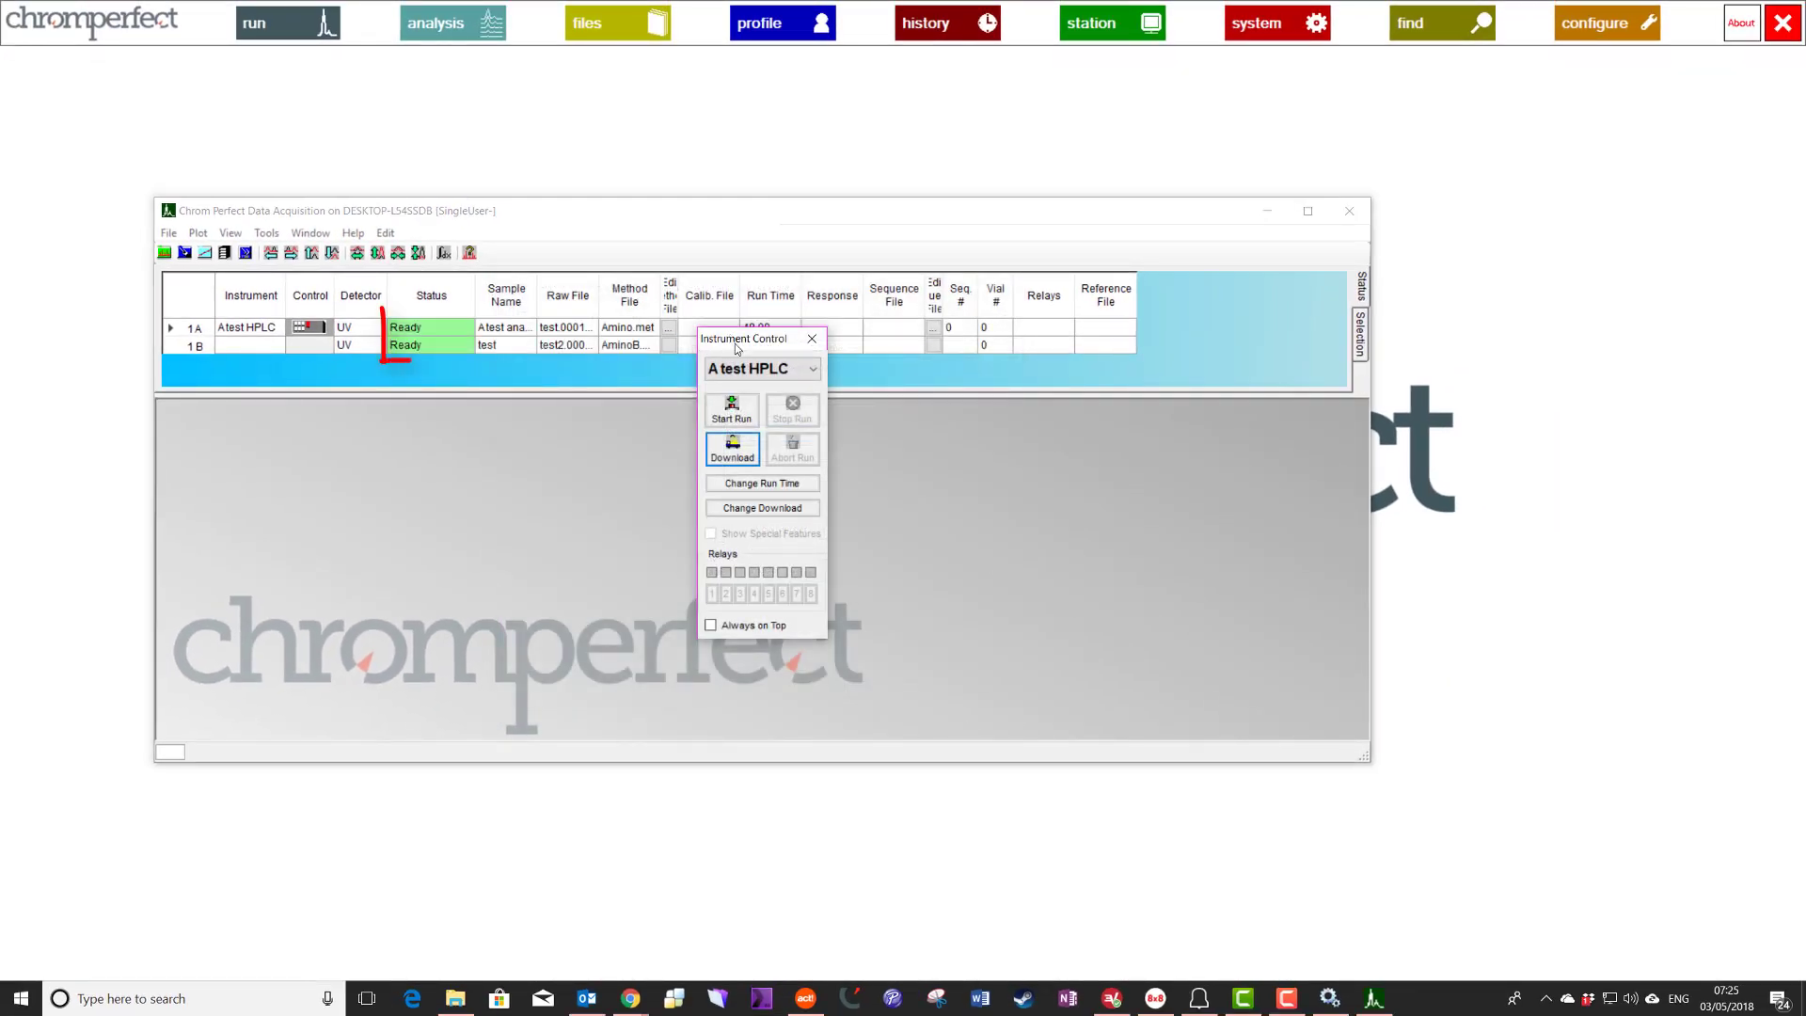
{"action": "left_click_drag", "start_coordinate": [736, 341], "coordinate": [1457, 256]}
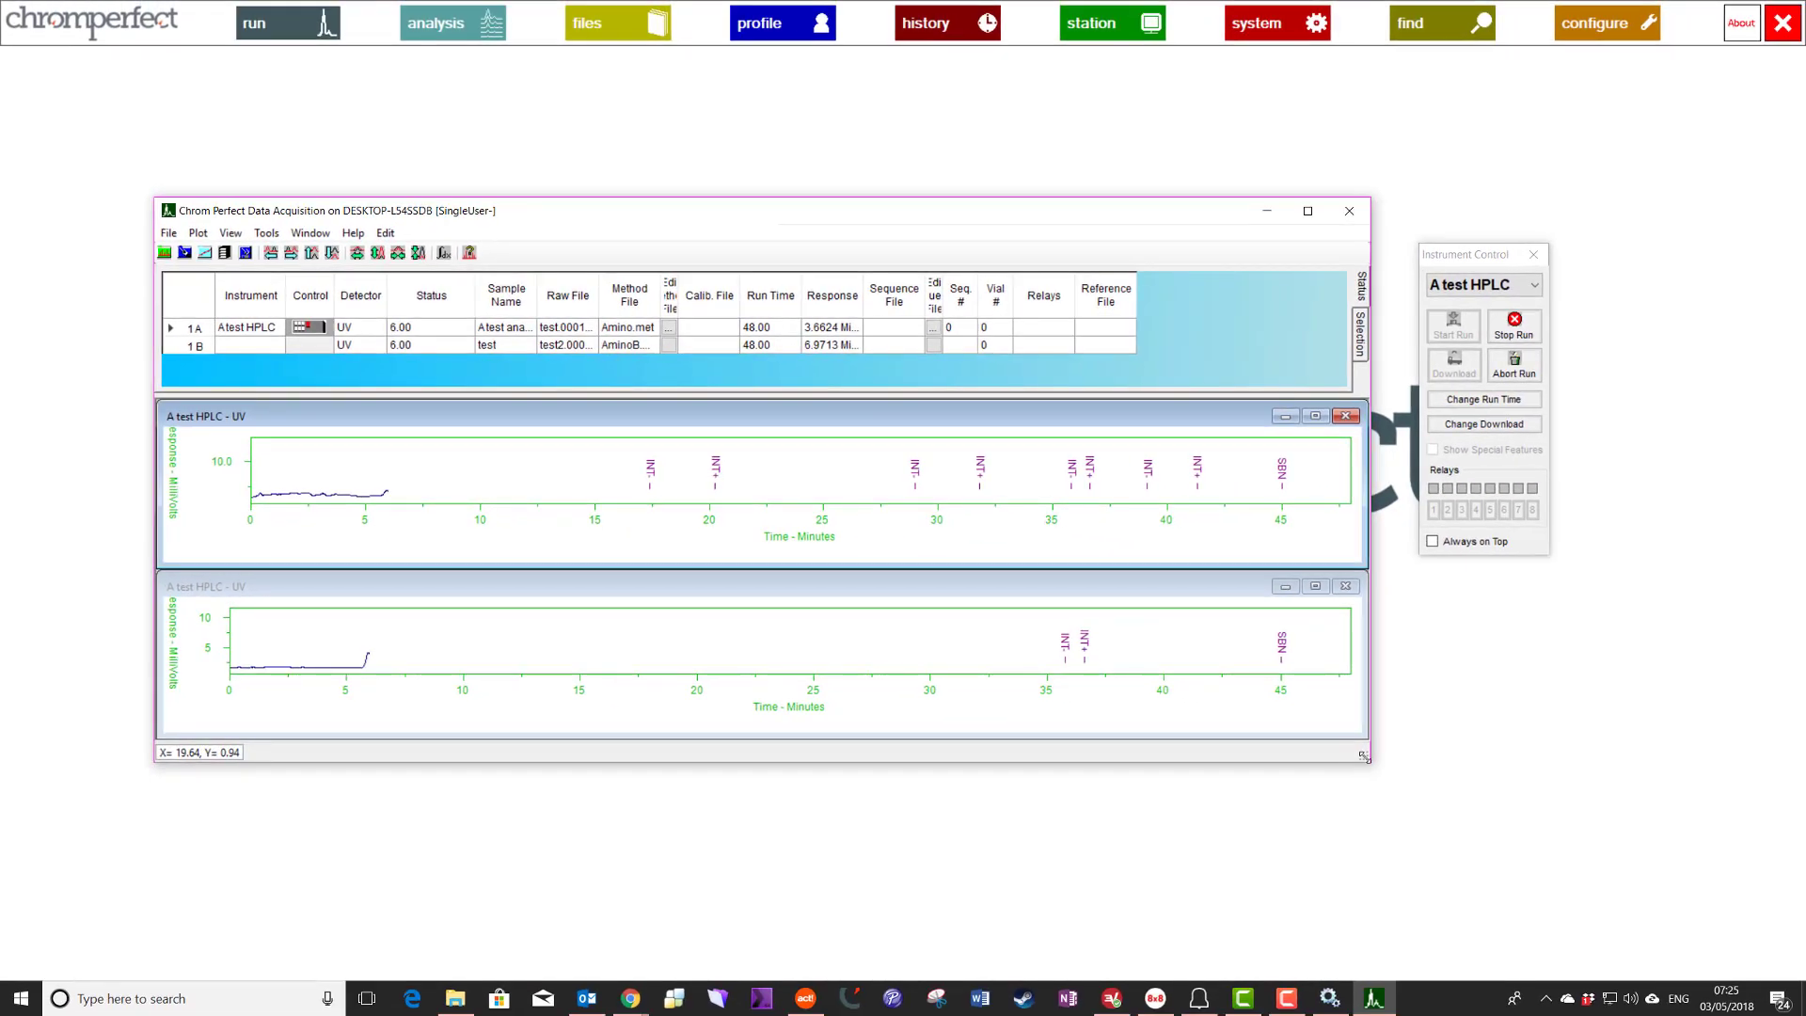
- Enlarge the data acquisition window and tile the two A test HPLC plots vertically
{"action": "left_click_drag", "start_coordinate": [1363, 755], "coordinate": [1713, 948]}
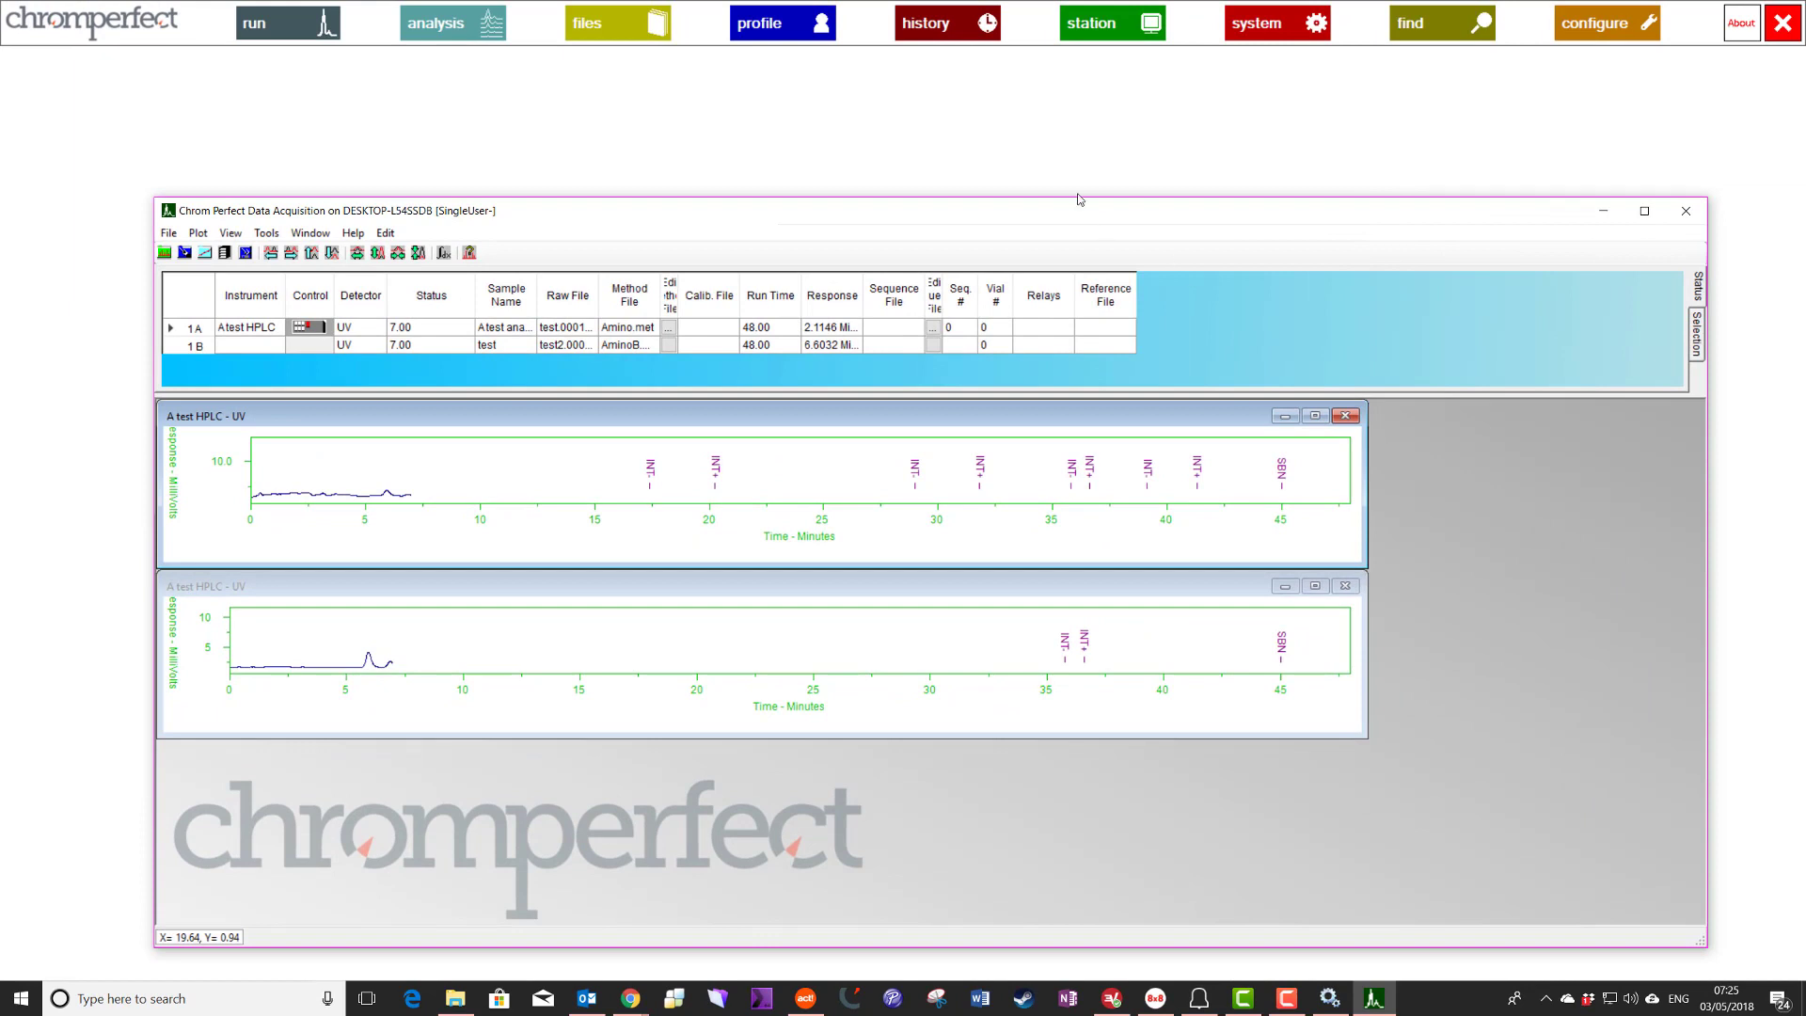
{"action": "left_click_drag", "start_coordinate": [1079, 198], "coordinate": [1076, 97]}
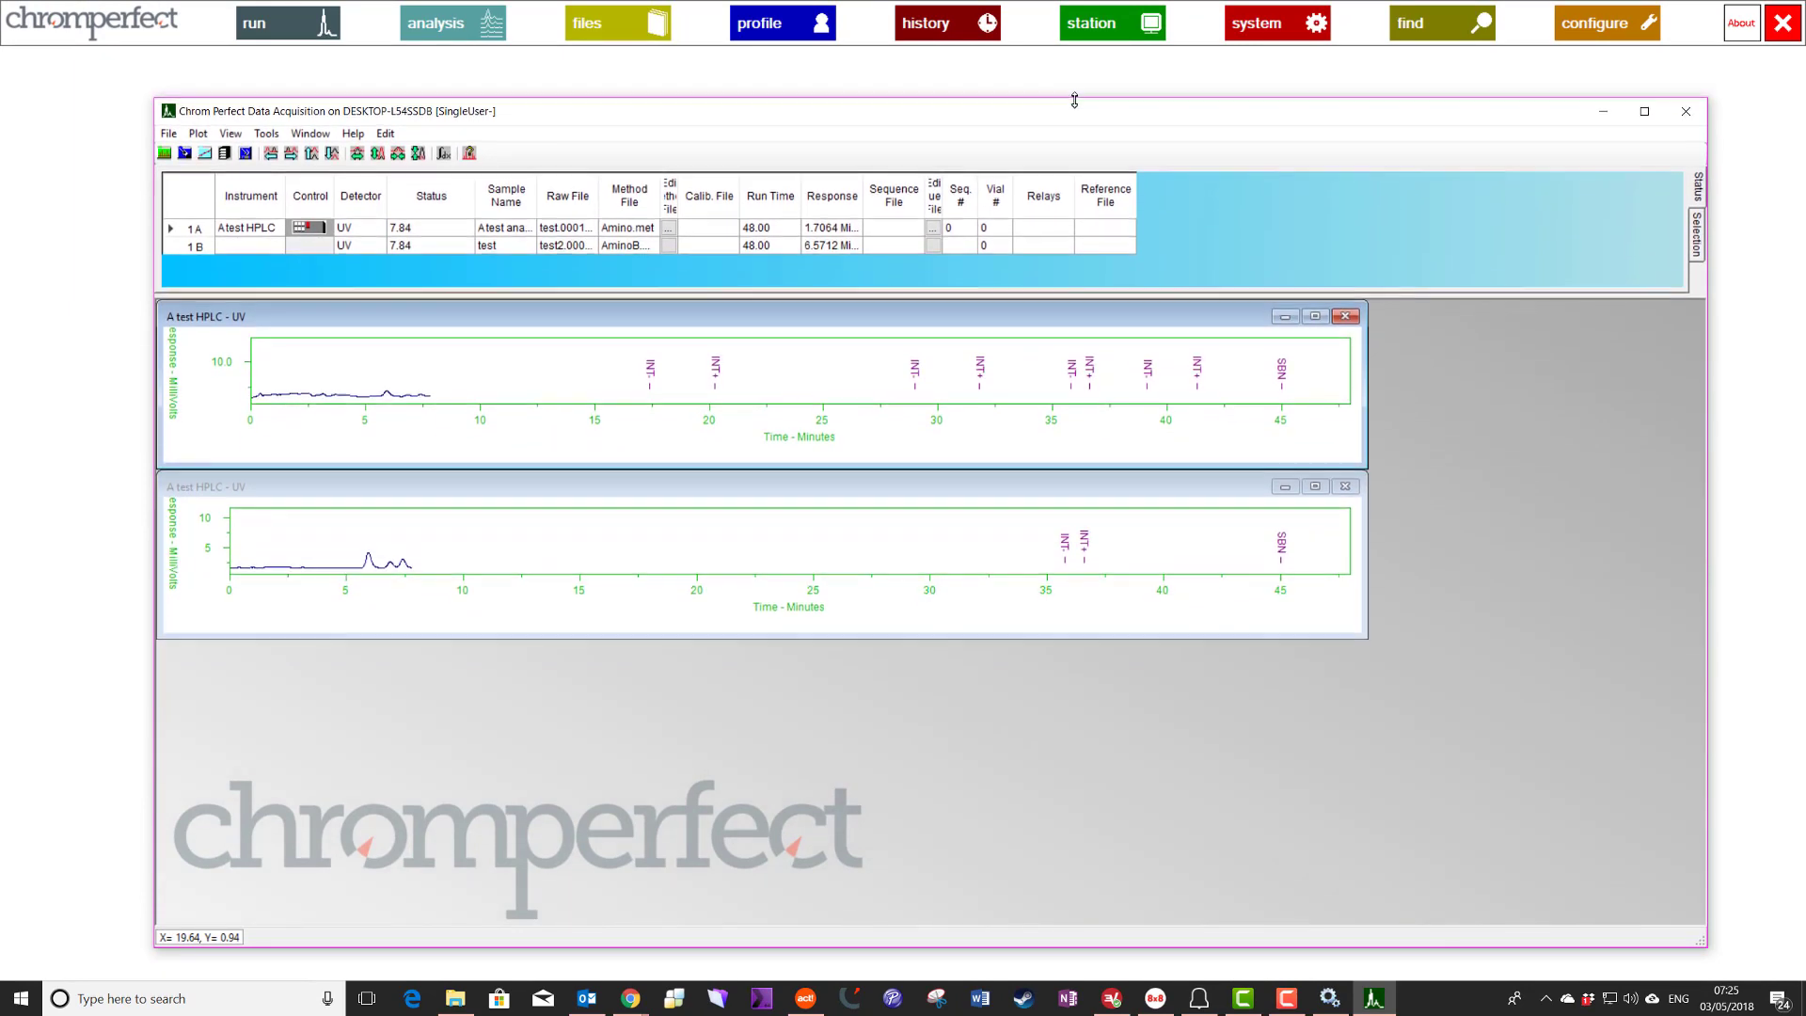
{"action": "key", "text": "alt+w"}
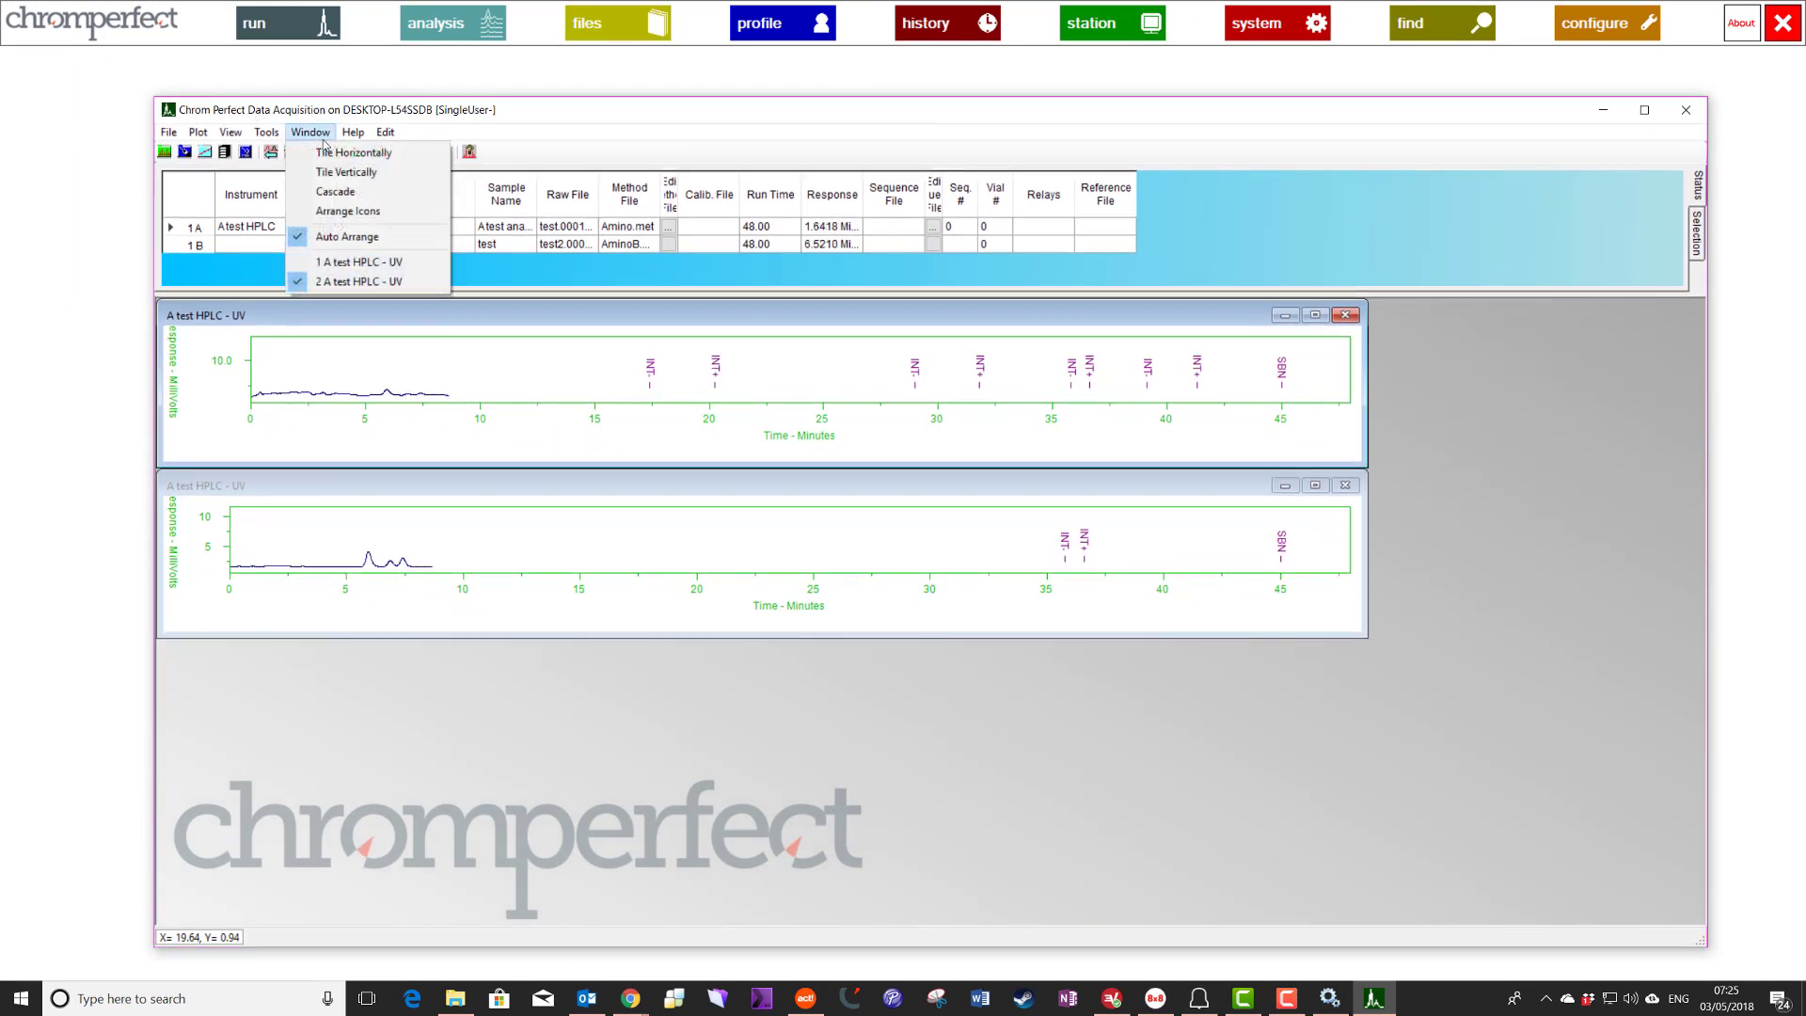
{"action": "left_click", "coordinate": [347, 174]}
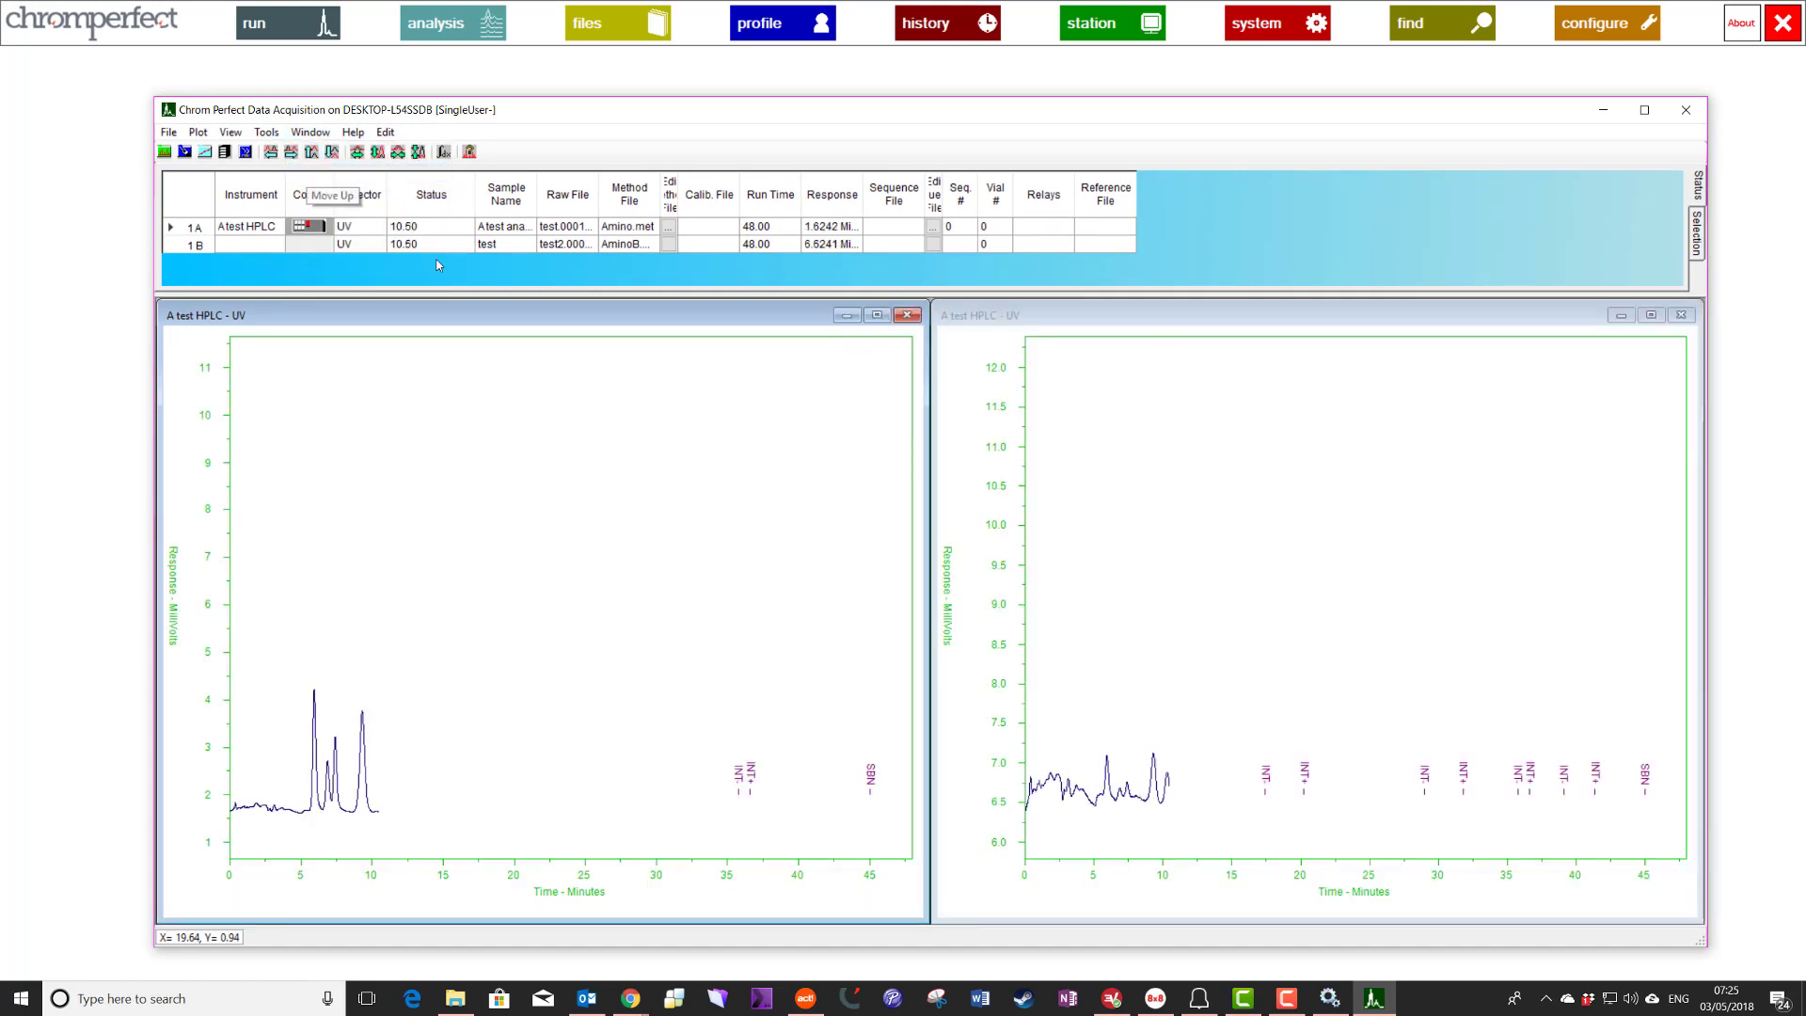
- Integrate the active HPLC plot during the run and box the peaks between about 5 and 10 minutes
{"action": "left_click", "coordinate": [445, 152]}
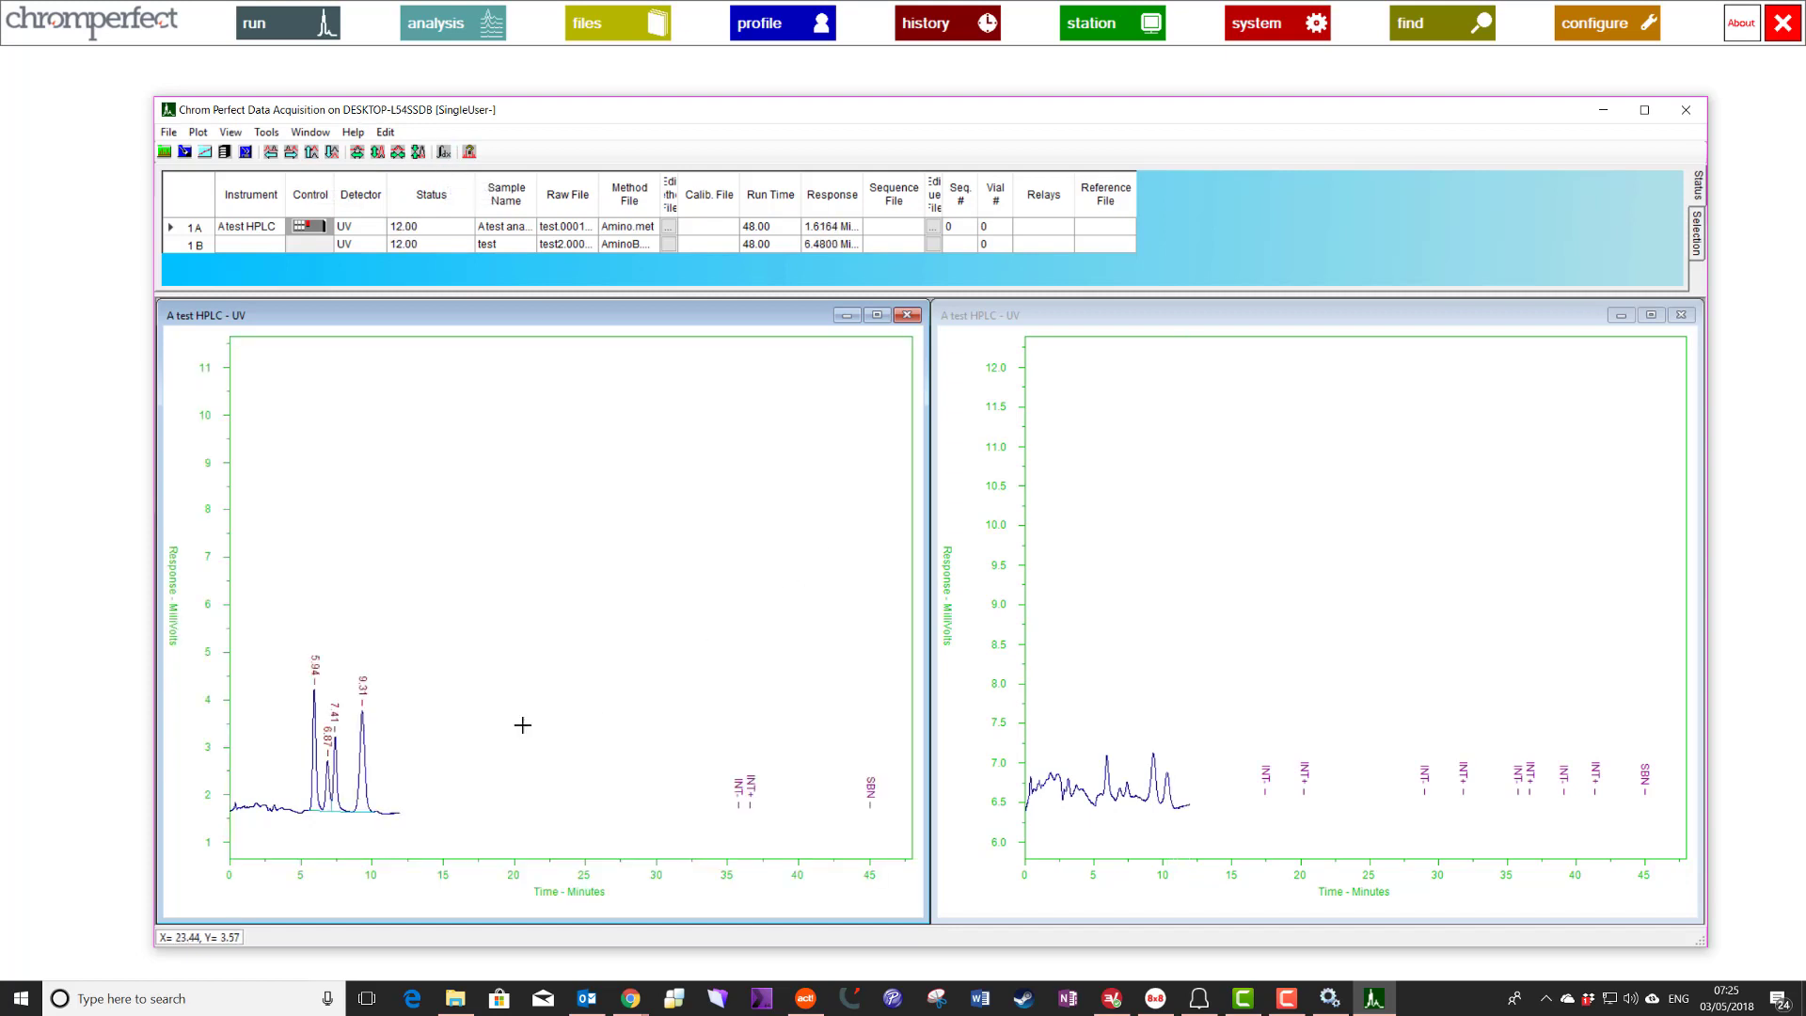
{"action": "left_click_drag", "start_coordinate": [319, 778], "coordinate": [379, 832]}
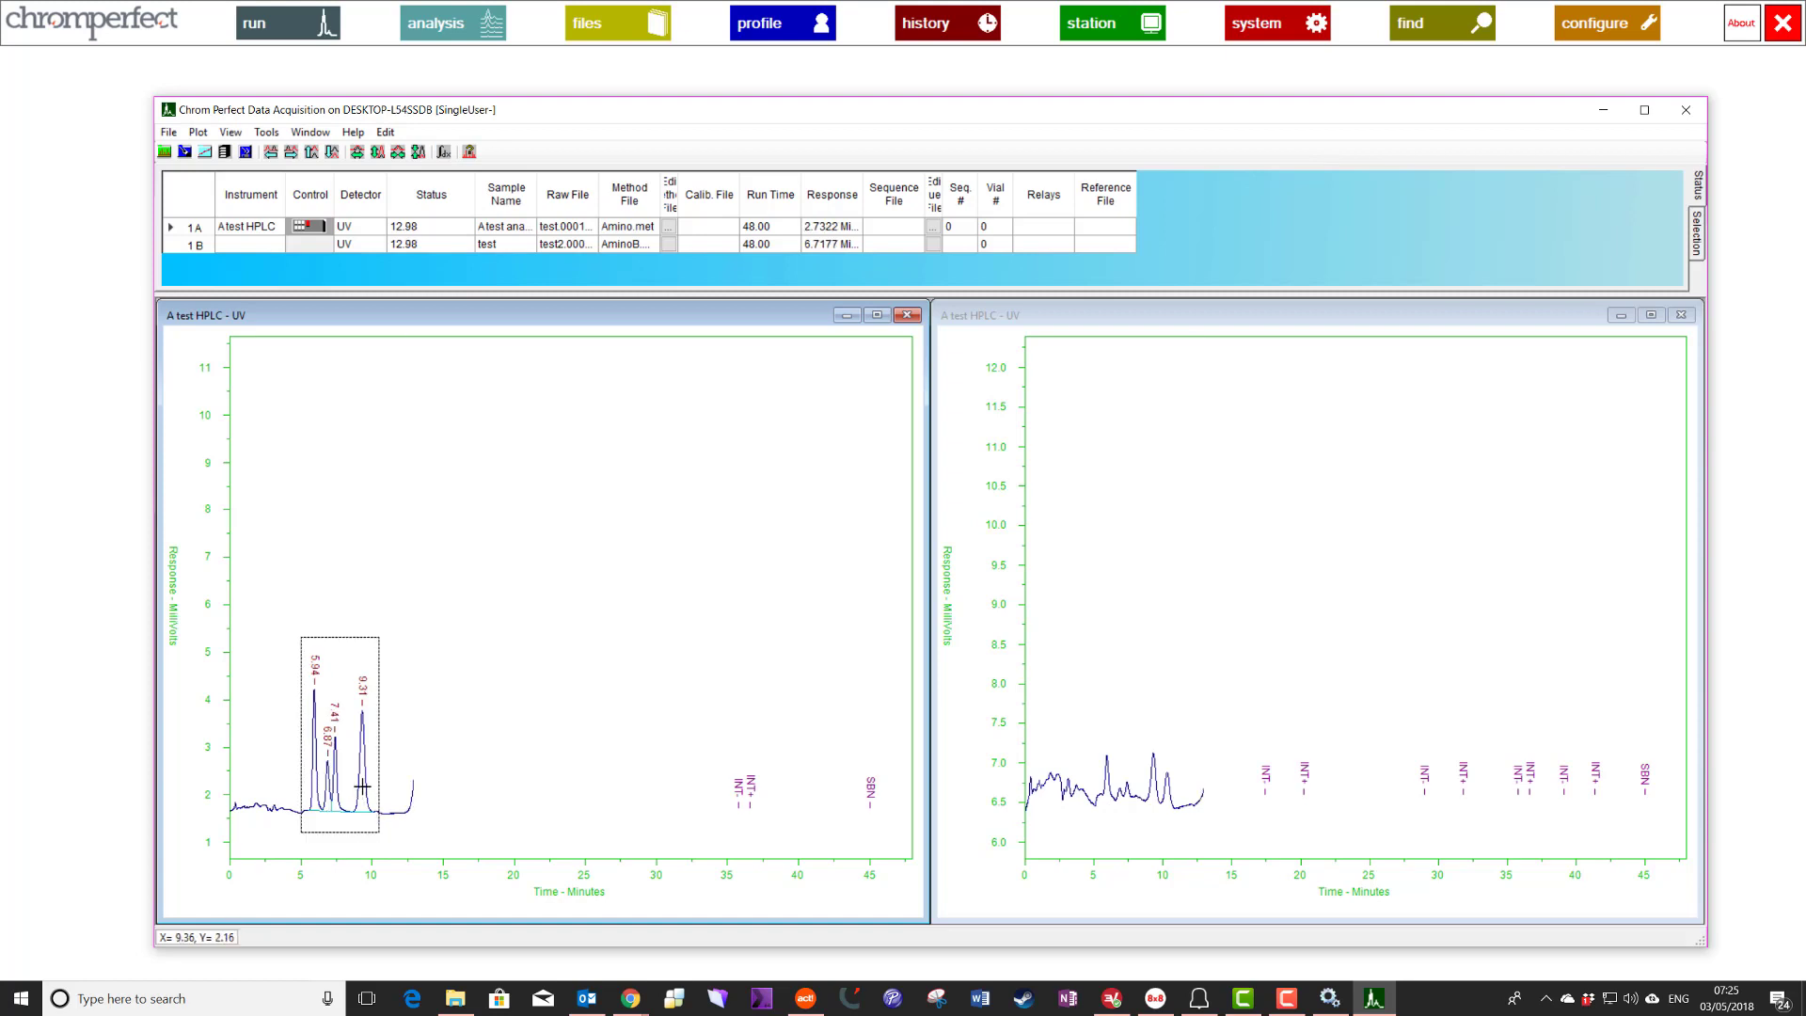
{"action": "left_click", "coordinate": [290, 629]}
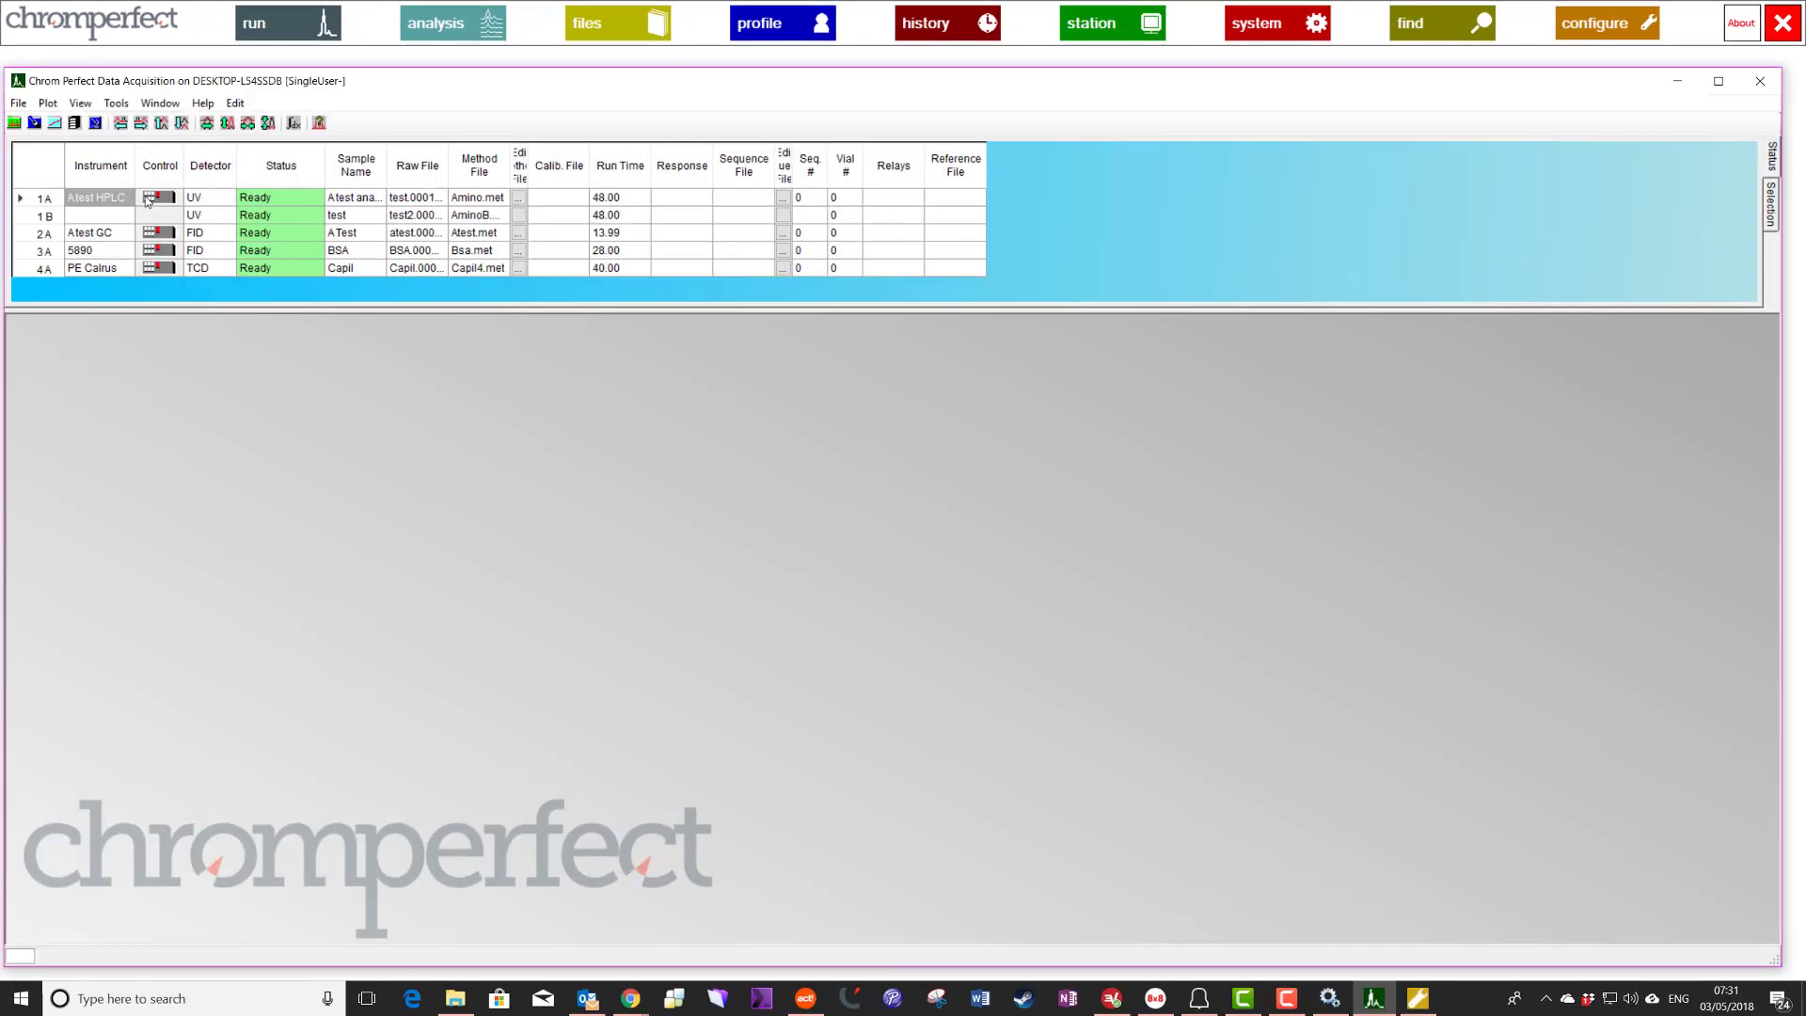
- Start the runs on all four instruments: A test HPLC, A test GC, 5890 and PE Calrus
{"action": "left_click", "coordinate": [151, 200]}
{"action": "left_click", "coordinate": [158, 207]}
{"action": "left_click", "coordinate": [152, 242]}
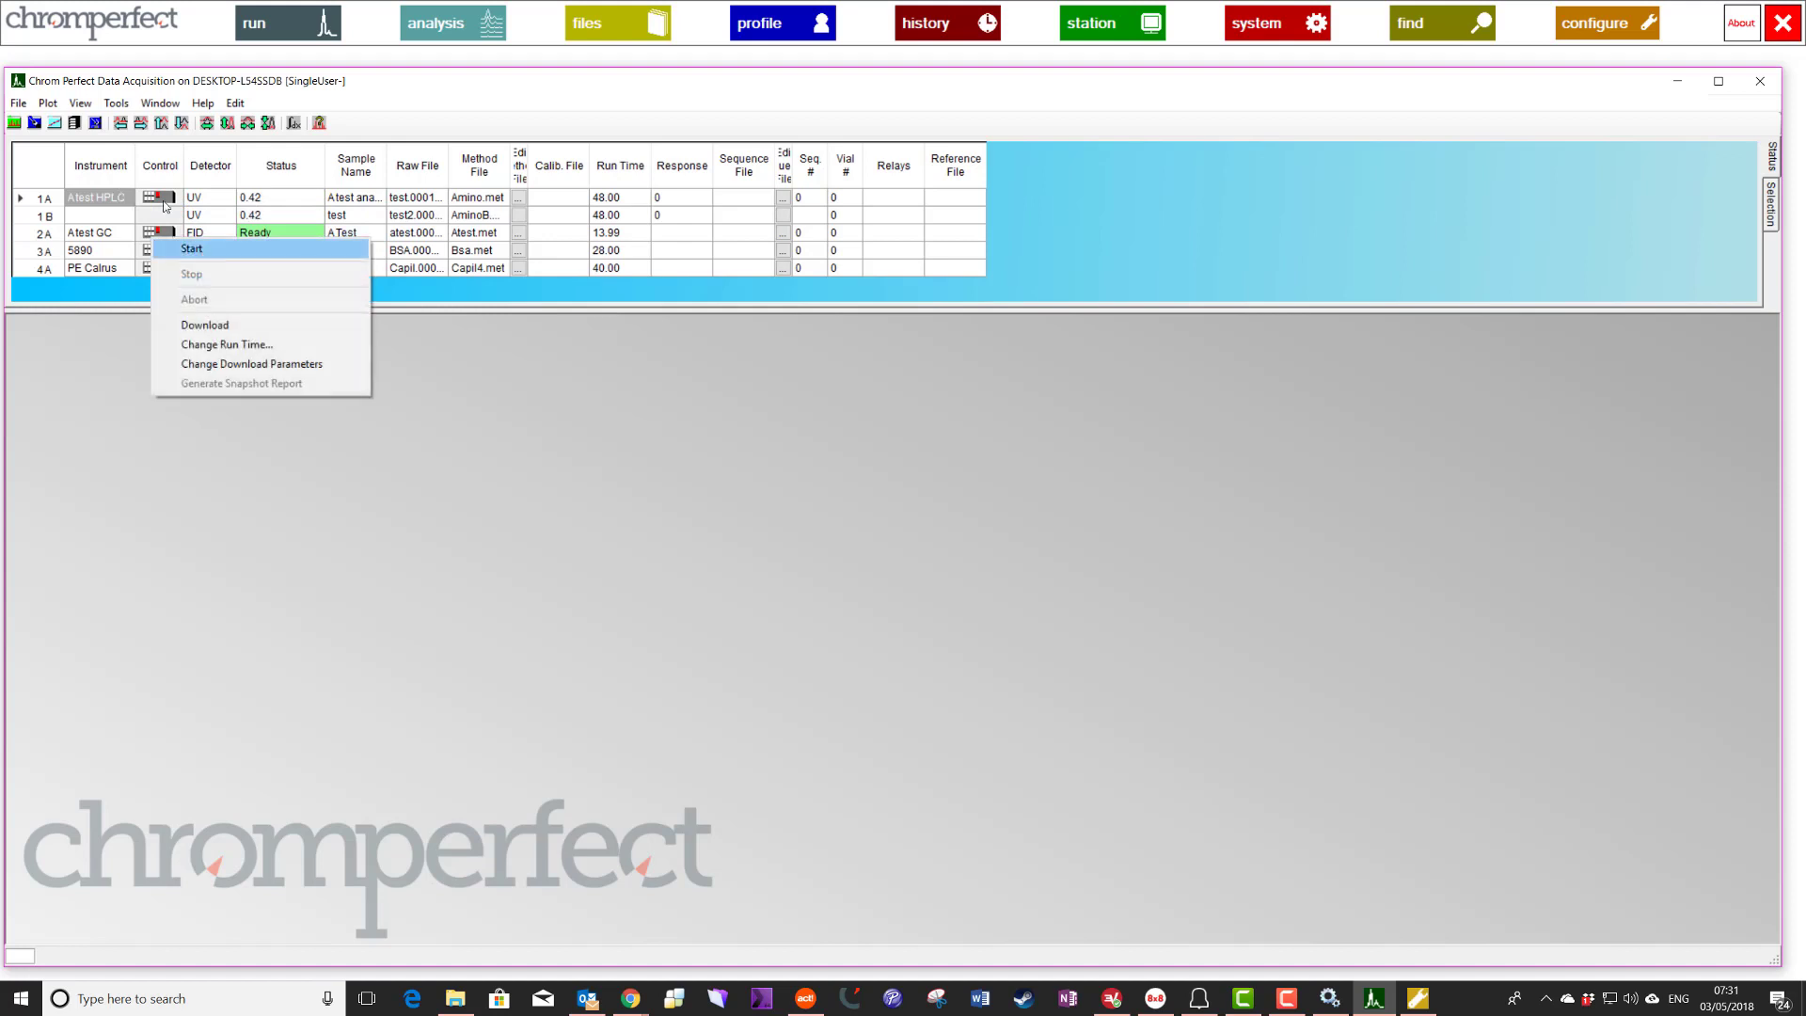
{"action": "left_click", "coordinate": [207, 252]}
{"action": "left_click", "coordinate": [154, 250]}
{"action": "left_click", "coordinate": [203, 263]}
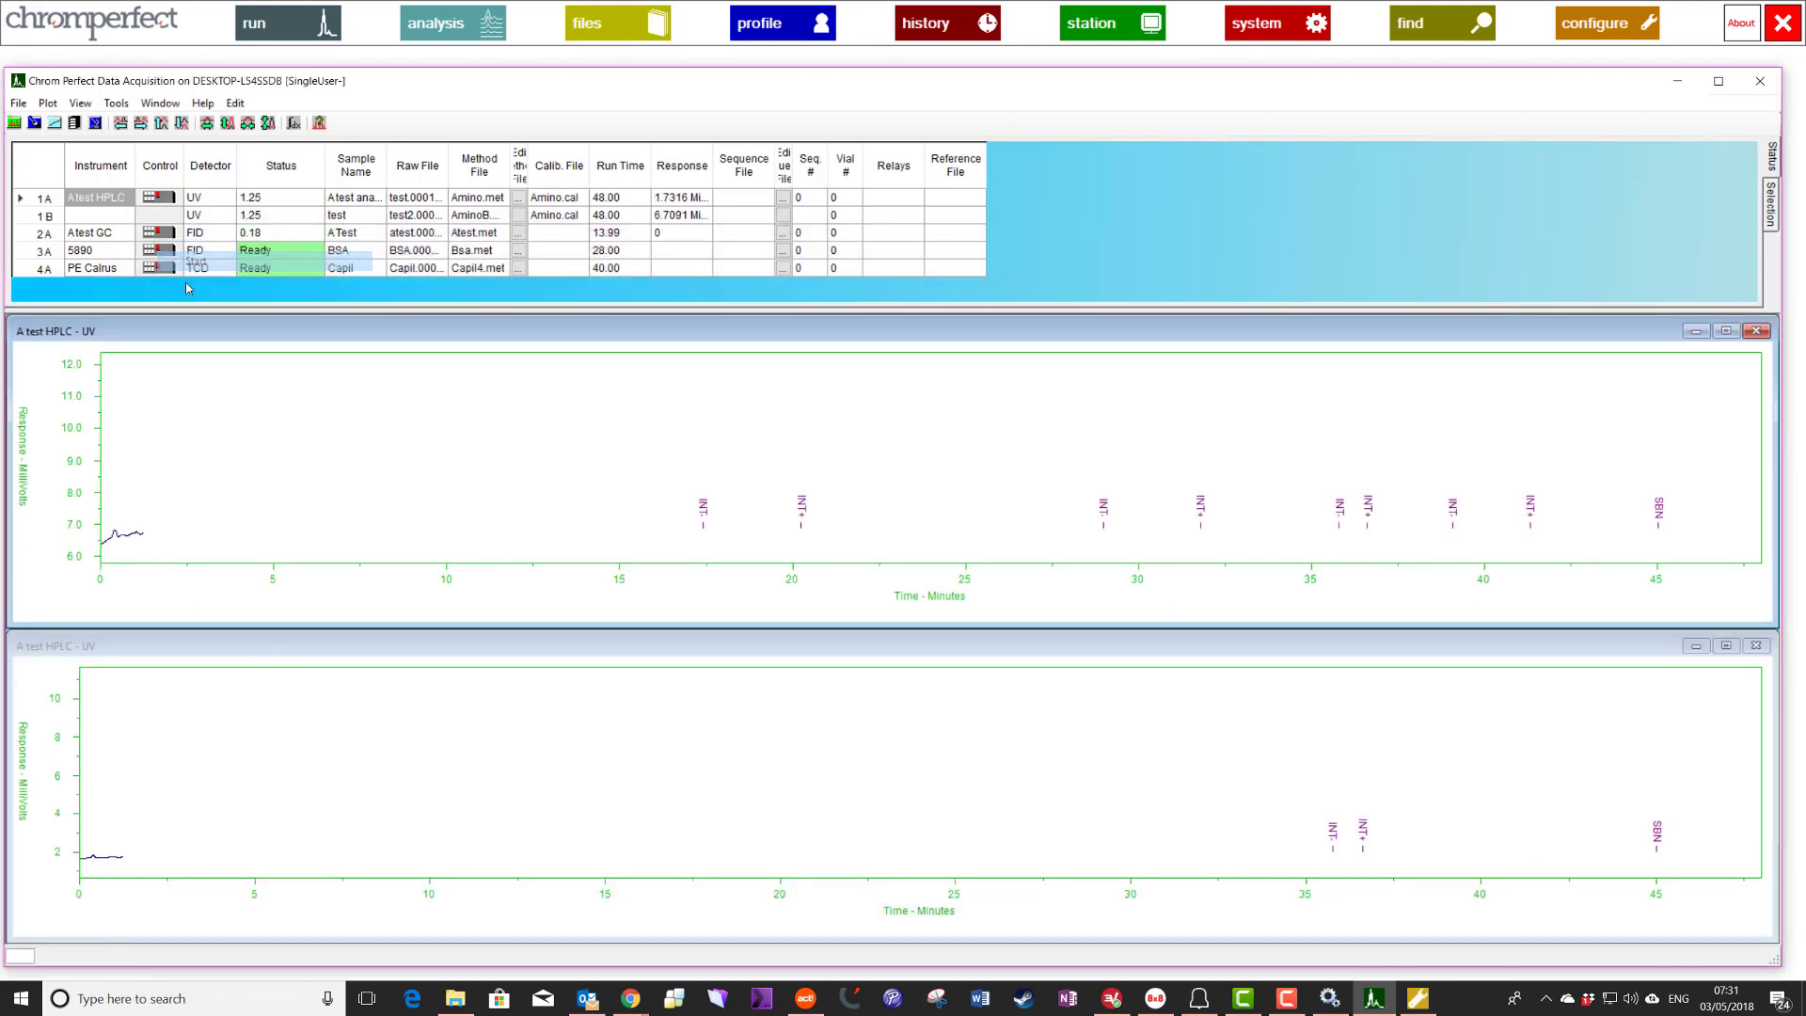
{"action": "left_click", "coordinate": [162, 270]}
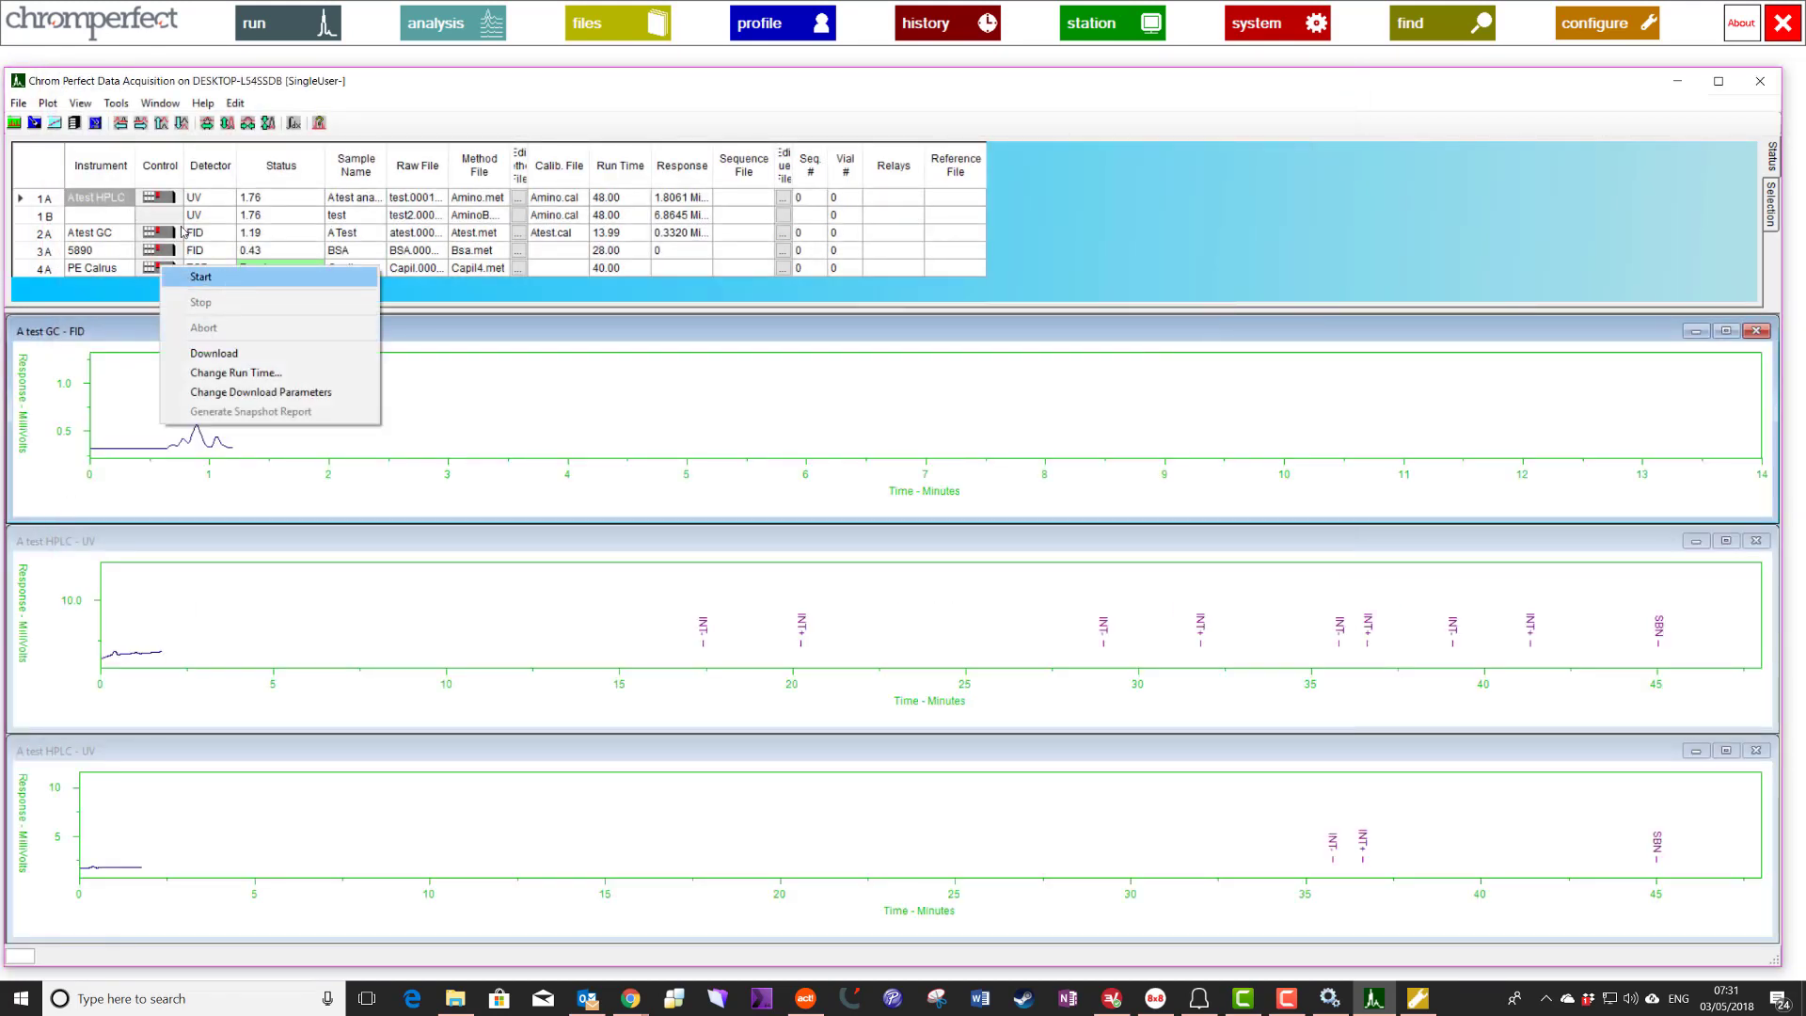
{"action": "left_click", "coordinate": [202, 282]}
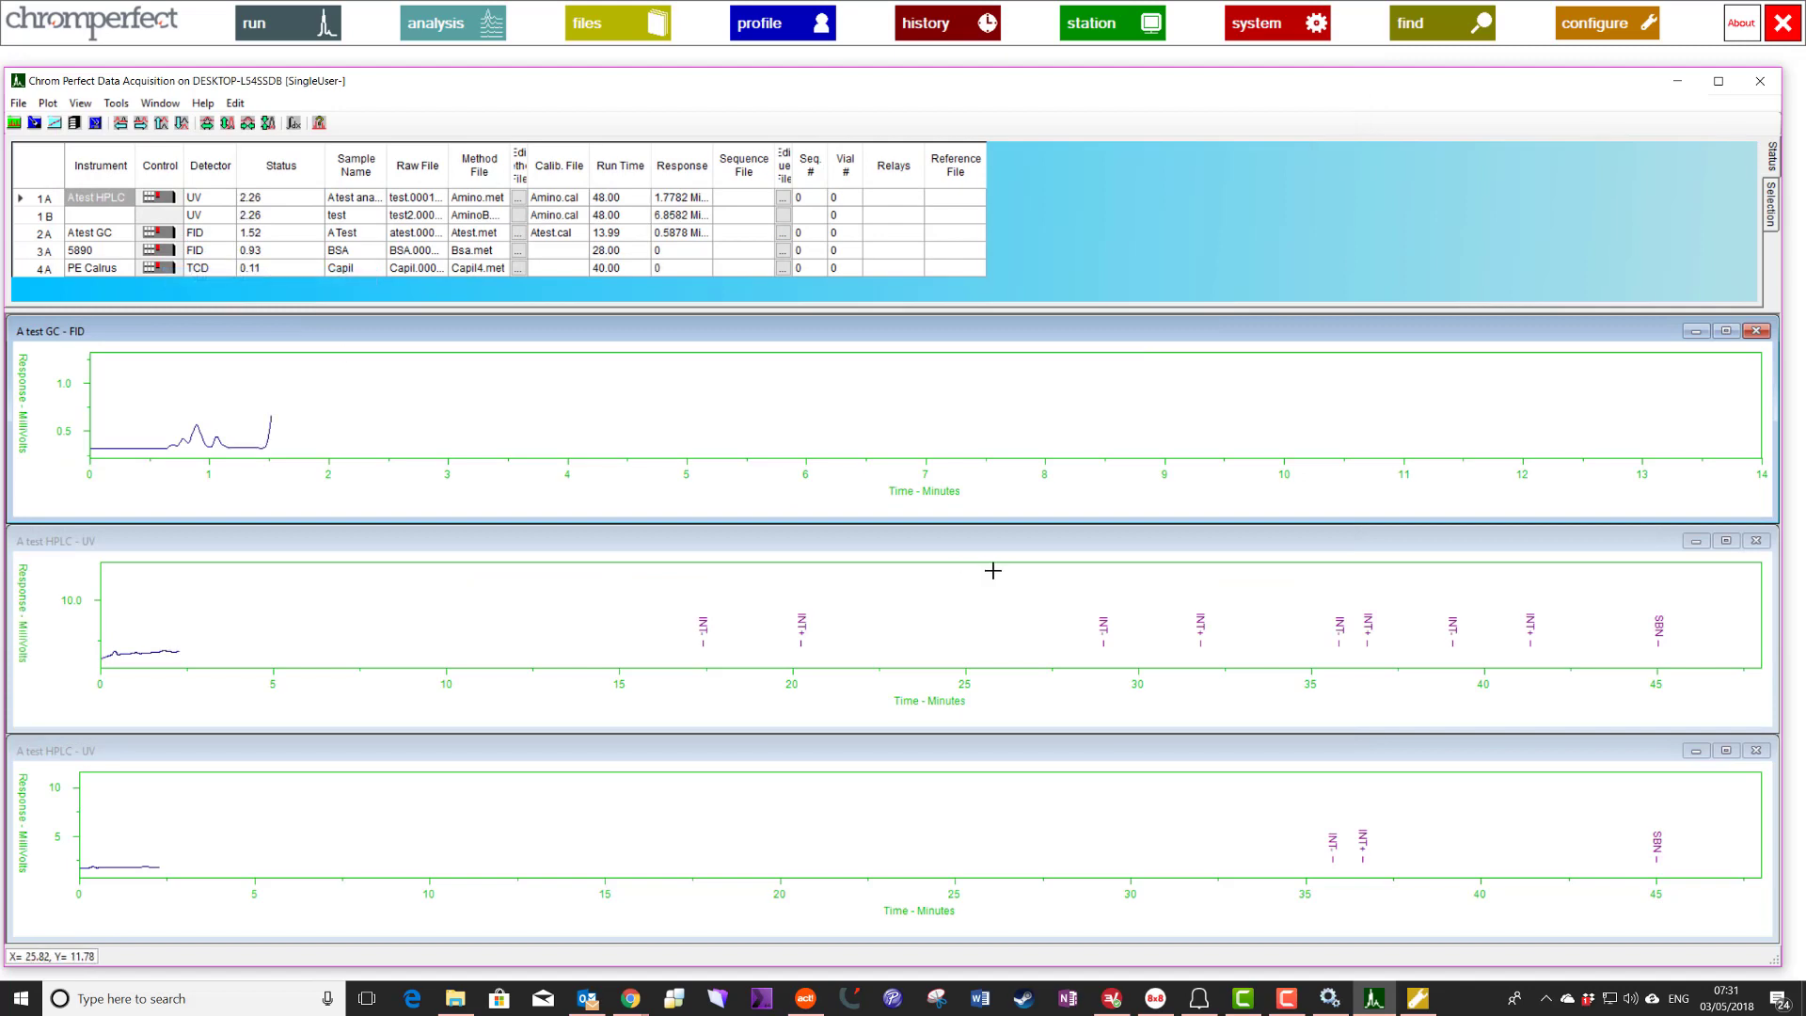